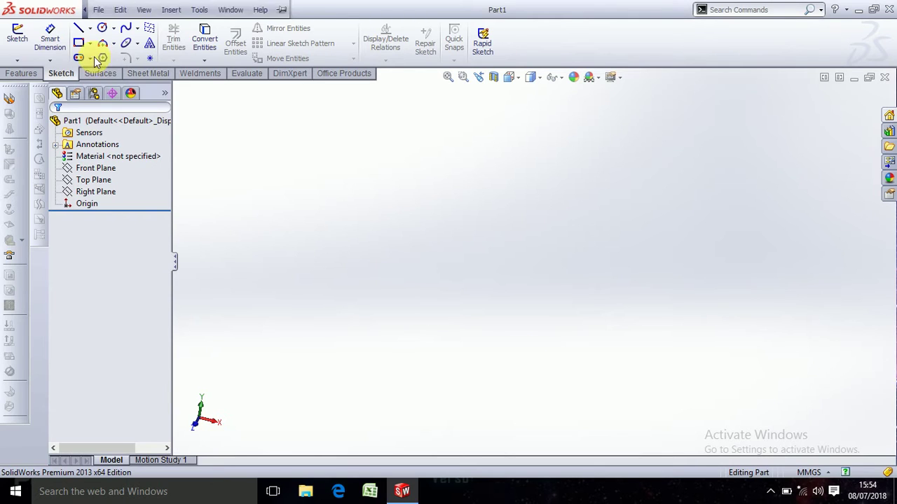
Open a sketch on the Front Plane and draw a center rectangle outward from the origin.
{"action": "left_click", "coordinate": [20, 35]}
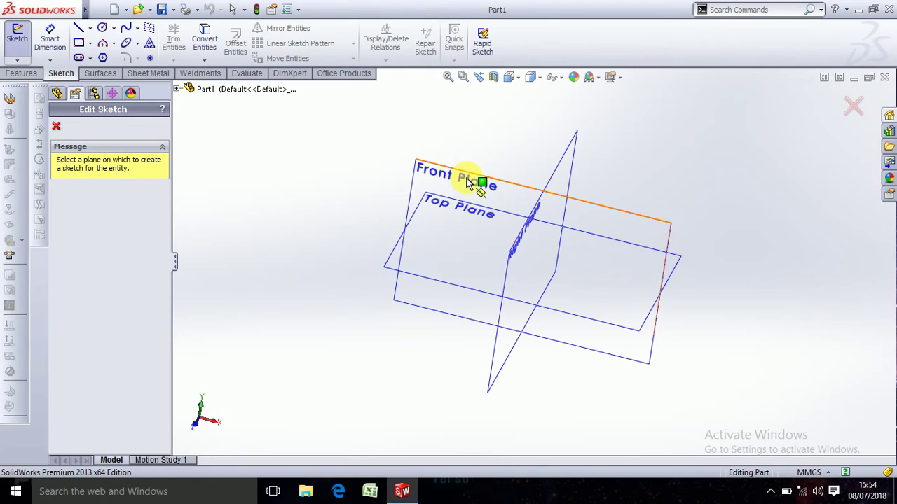
{"action": "left_click", "coordinate": [474, 182]}
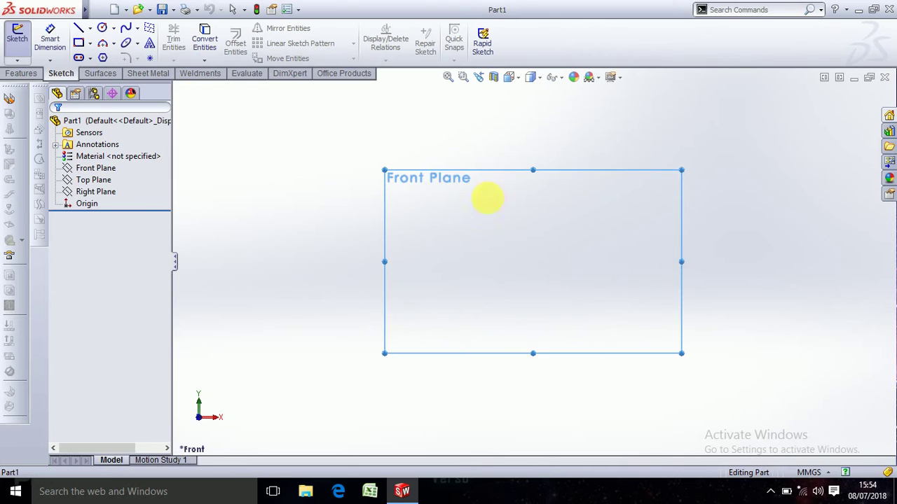
{"action": "left_click", "coordinate": [90, 43]}
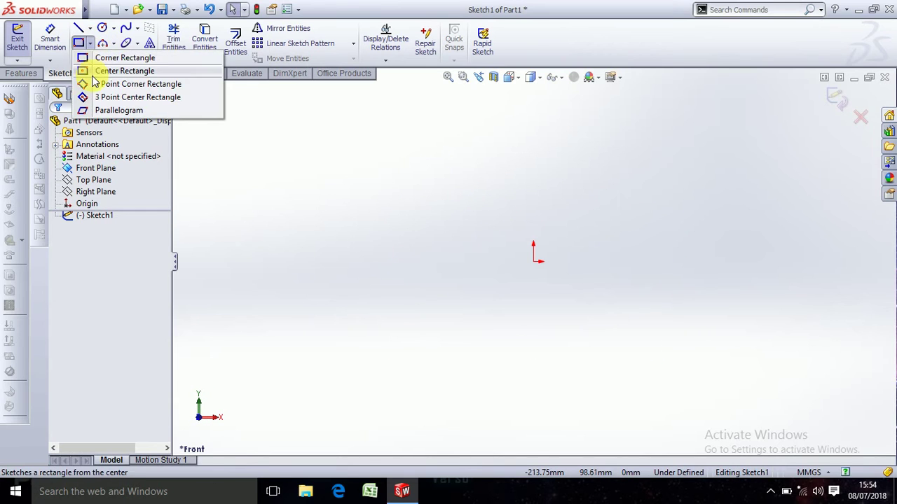
{"action": "left_click", "coordinate": [105, 68]}
{"action": "left_click", "coordinate": [534, 262]}
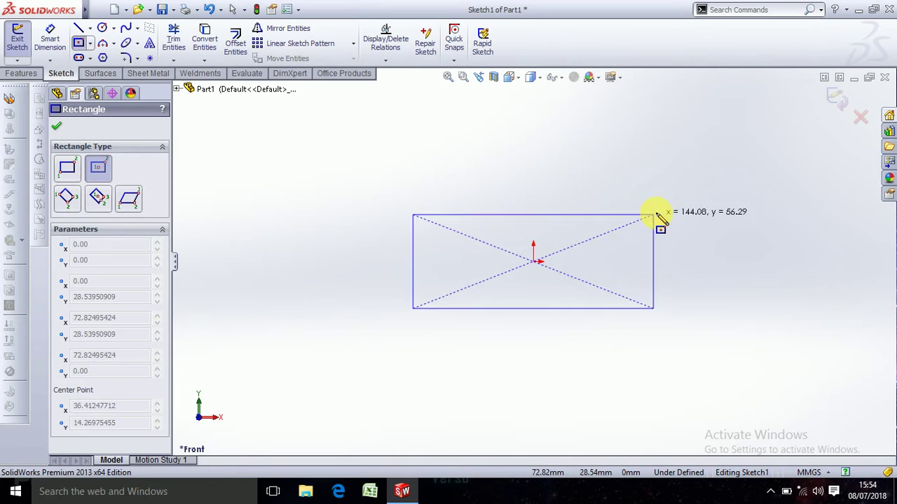
{"action": "left_click", "coordinate": [736, 204]}
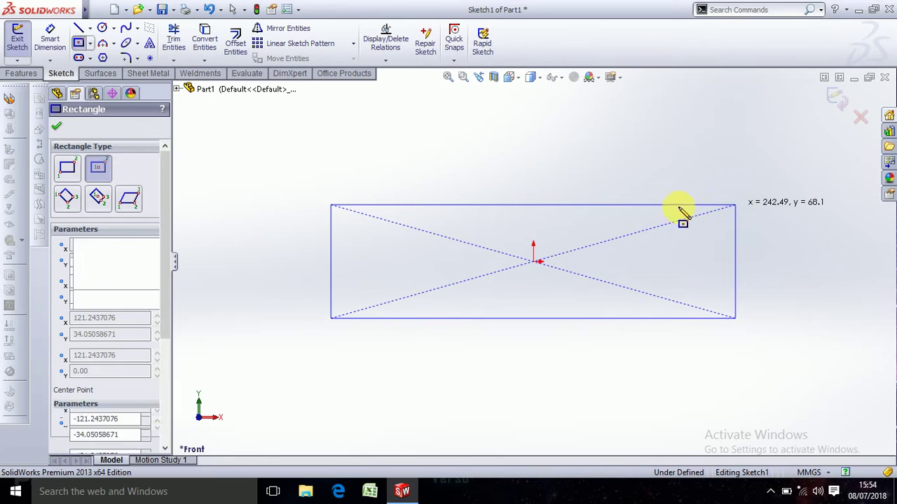
Dimension the rectangle's top edge to 150 mm wide.
{"action": "left_click", "coordinate": [57, 126]}
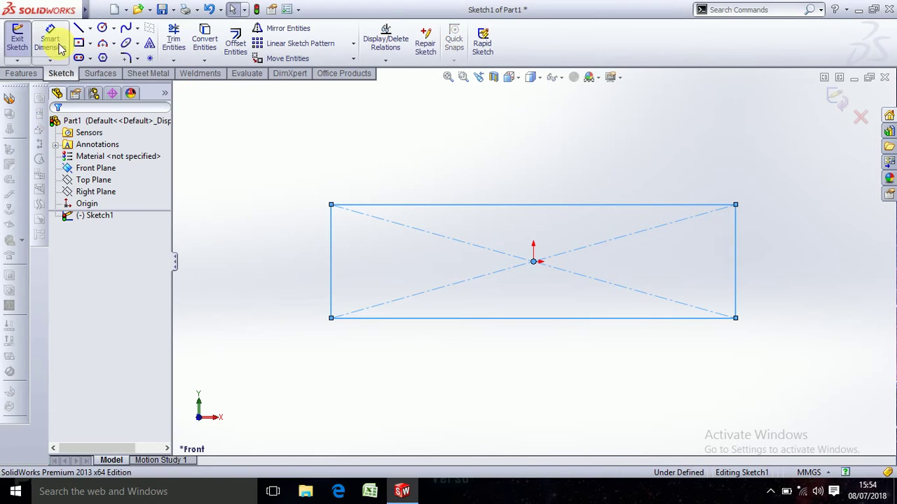
{"action": "left_click", "coordinate": [50, 39]}
{"action": "left_click", "coordinate": [527, 205]}
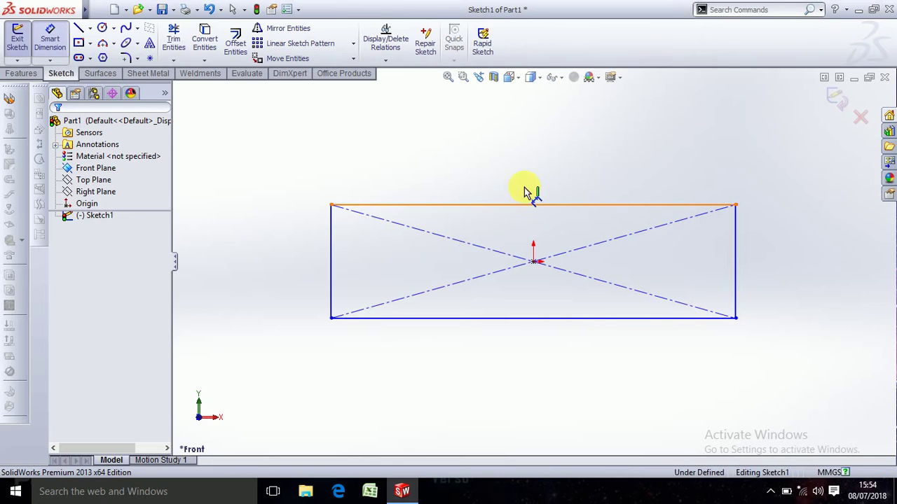
{"action": "left_click", "coordinate": [527, 184]}
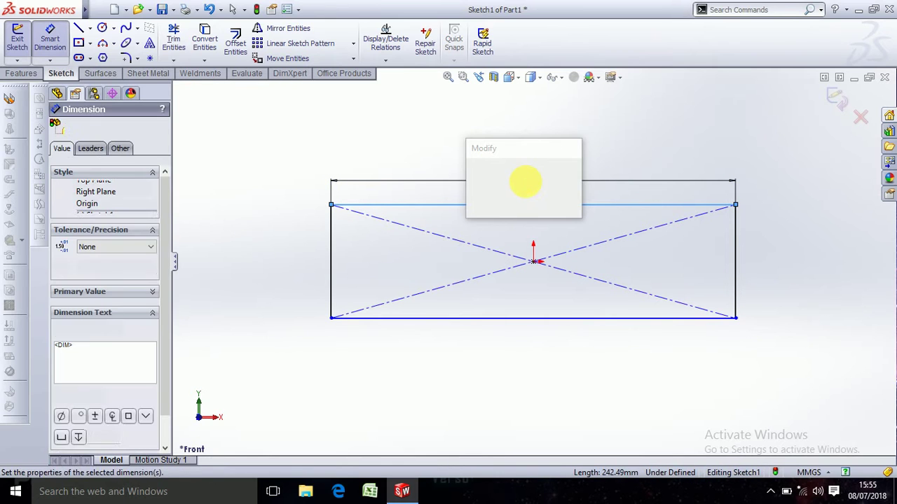
{"action": "type", "text": "150"}
{"action": "key", "text": "Return"}
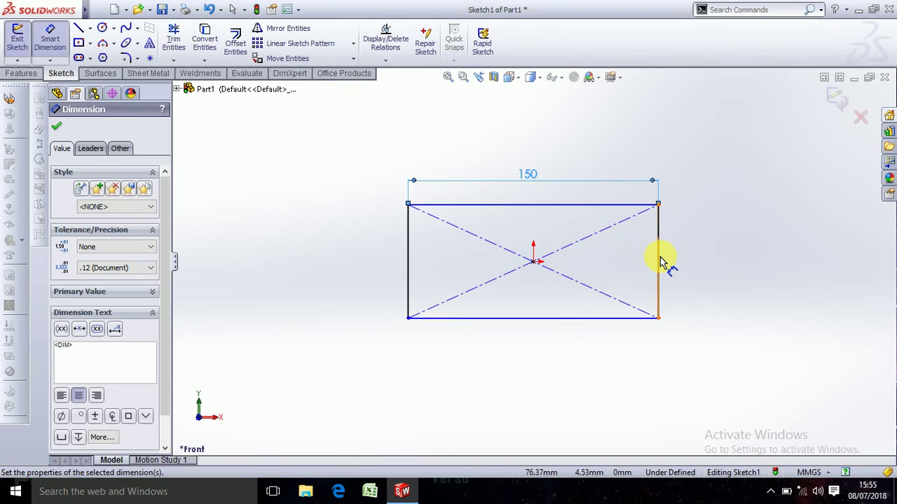
Set the rectangle's height to 76 mm by entering the equation 24+28+24.
{"action": "left_click", "coordinate": [660, 261]}
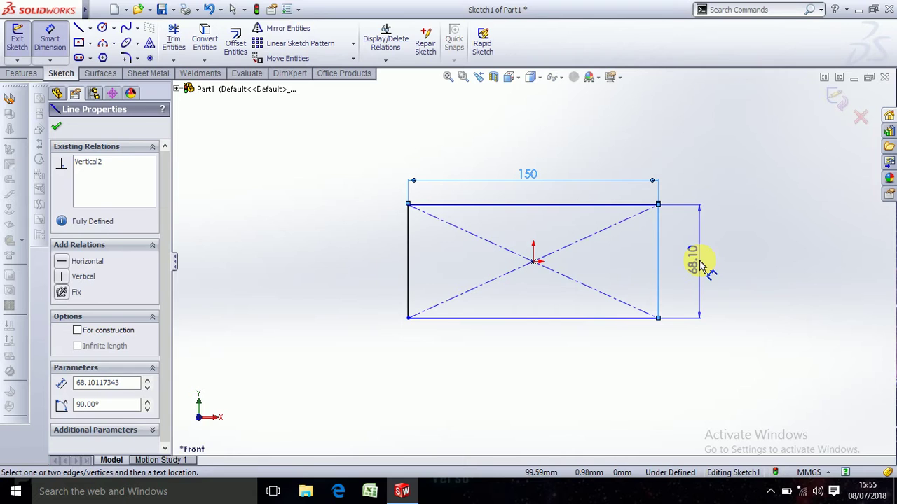
{"action": "left_click", "coordinate": [700, 265]}
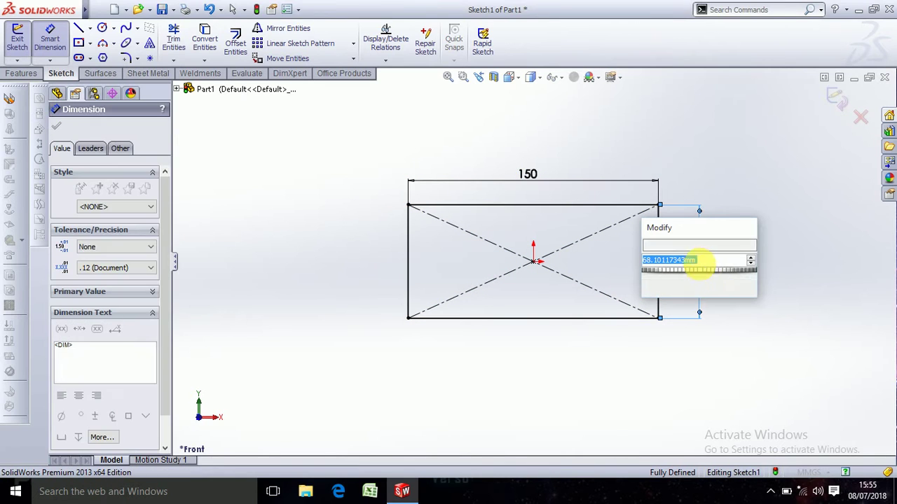
{"action": "key", "text": "BackSpace"}
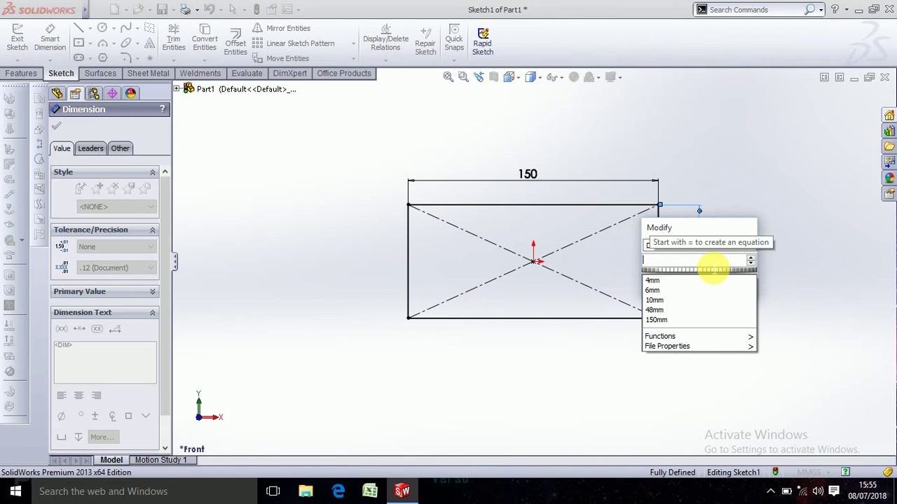
{"action": "type", "text": "24"}
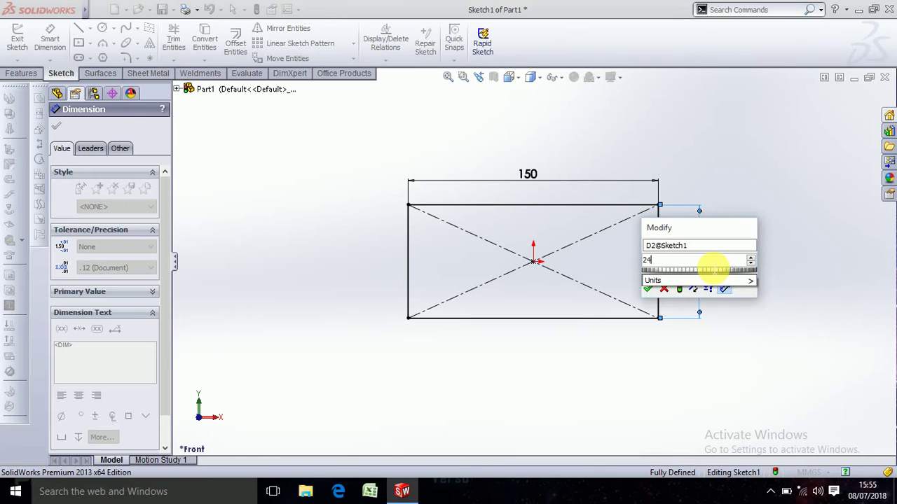
{"action": "type", "text": "+28"}
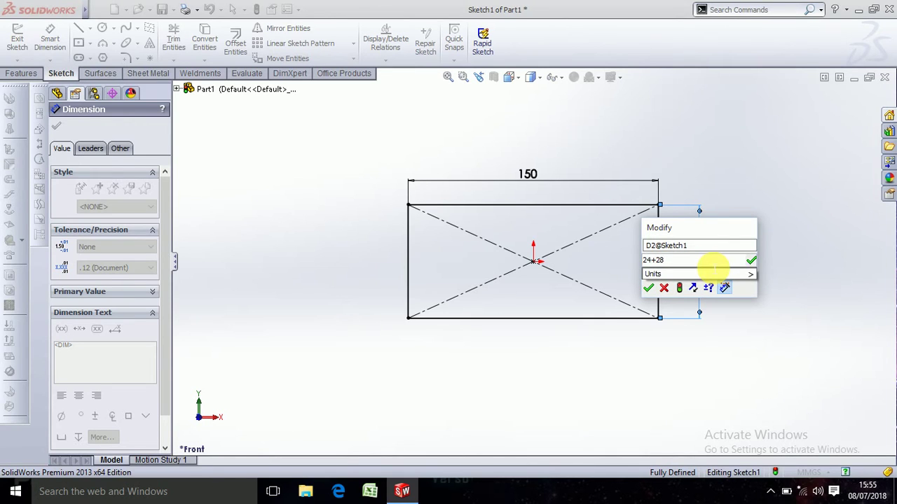
{"action": "type", "text": "+24"}
{"action": "key", "text": "Return"}
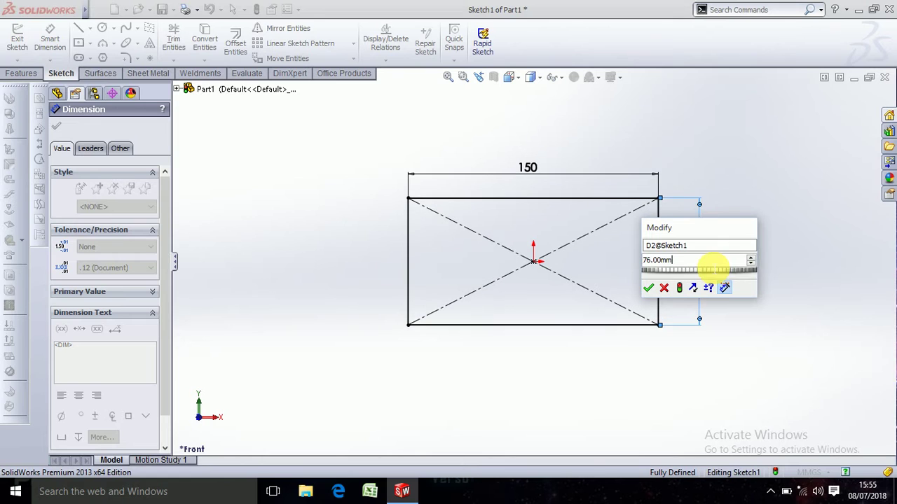
{"action": "left_click", "coordinate": [648, 287]}
{"action": "left_click", "coordinate": [55, 128]}
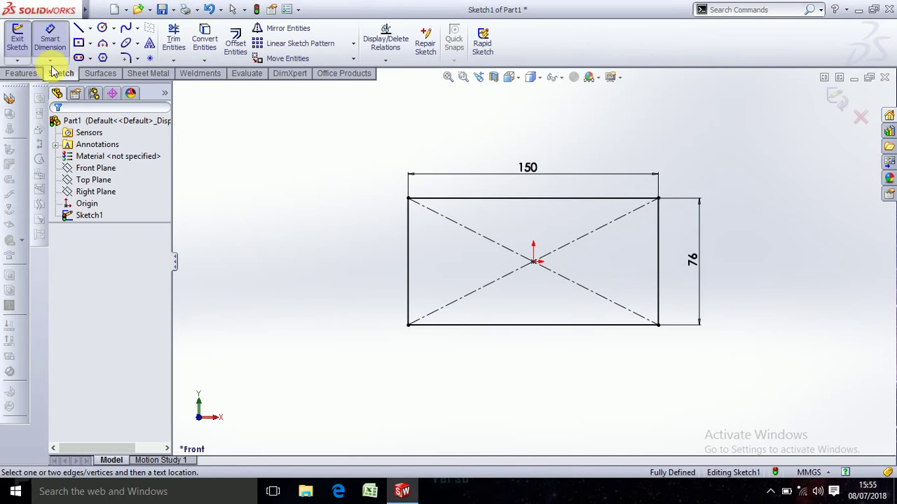
Extrude the rectangle as a Blind Boss-Extrude with a 12 mm depth.
{"action": "left_click", "coordinate": [21, 73]}
{"action": "left_click", "coordinate": [25, 53]}
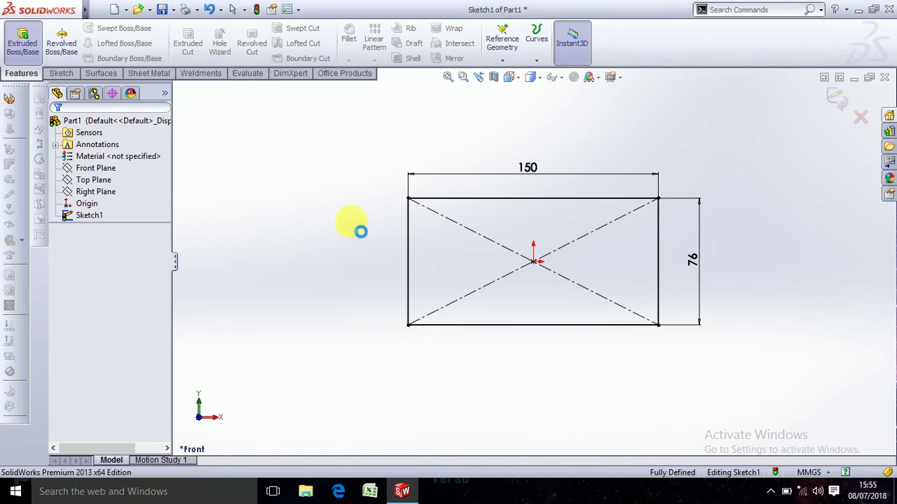
{"action": "mouse_move", "coordinate": [408, 264]}
{"action": "middle_mouse_down"}
{"action": "mouse_move", "coordinate": [451, 257]}
{"action": "mouse_move", "coordinate": [418, 315]}
{"action": "mouse_move", "coordinate": [405, 313]}
{"action": "middle_mouse_up"}
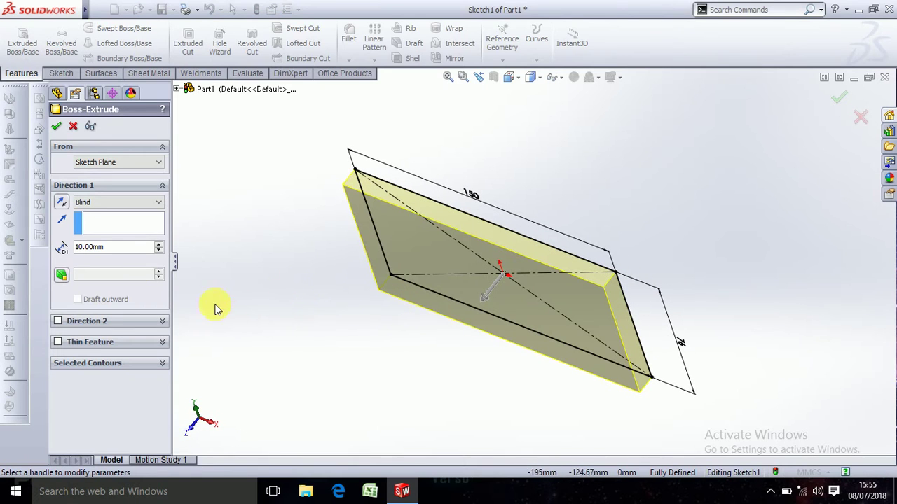
{"action": "type", "text": "412"}
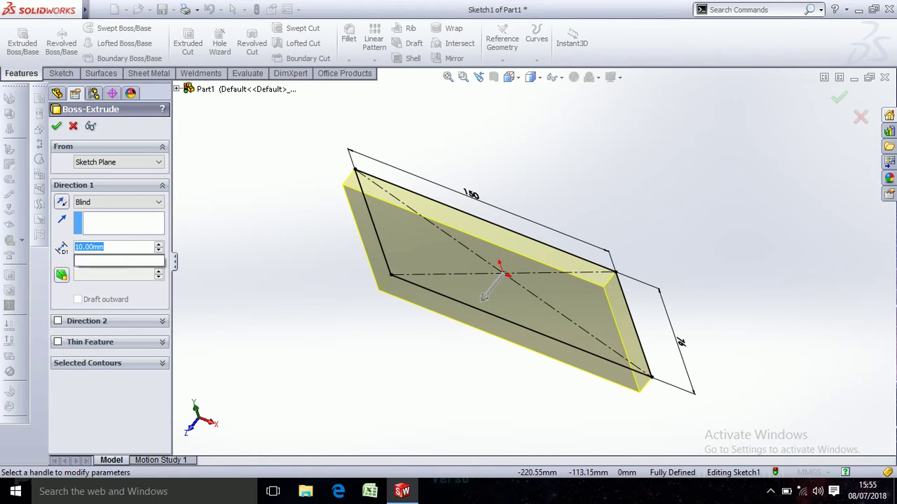
{"action": "key", "text": "BackSpace"}
{"action": "key", "text": "BackSpace"}
{"action": "key", "text": "BackSpace"}
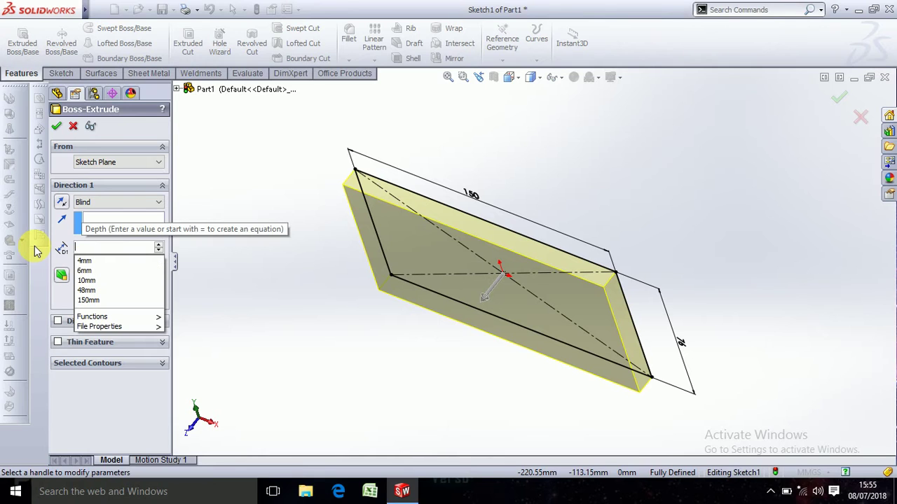
{"action": "type", "text": "12"}
{"action": "key", "text": "Return"}
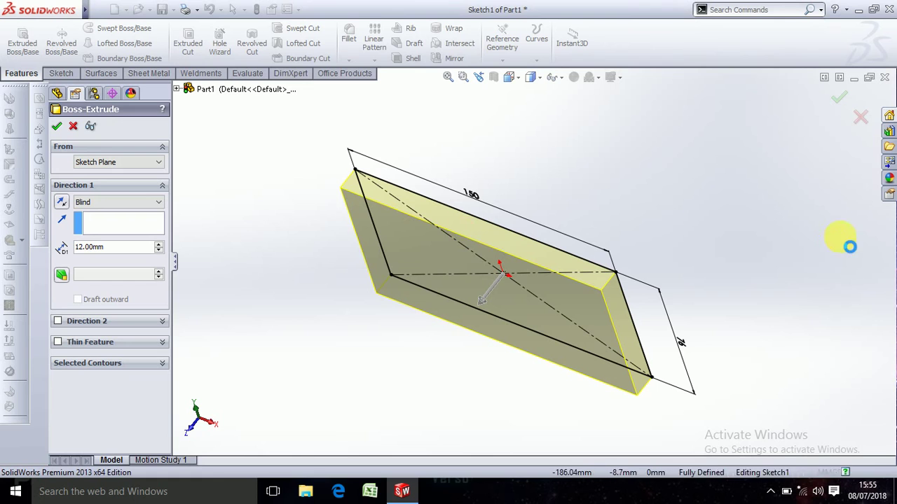
Complete the 12 mm plate extrusion and open Sketch2 on the plate's top face.
{"action": "key", "text": "Return"}
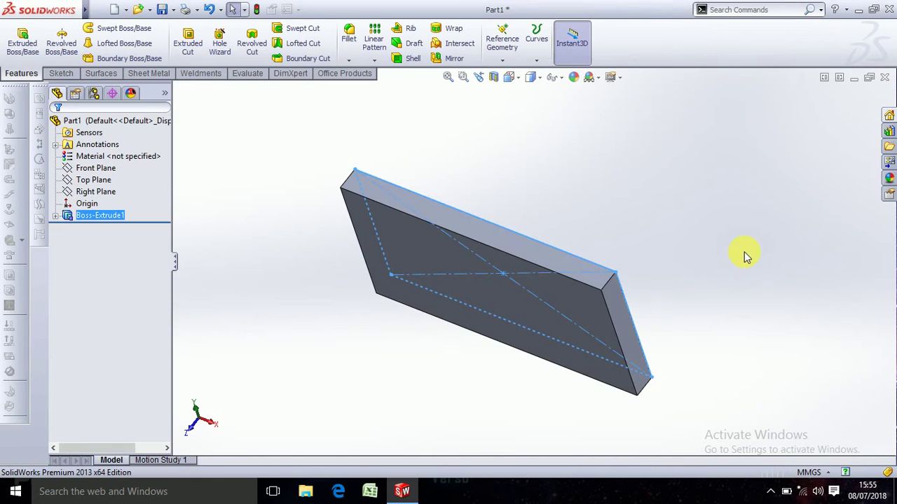
{"action": "middle_click_drag", "start_coordinate": [743, 274], "coordinate": [635, 302]}
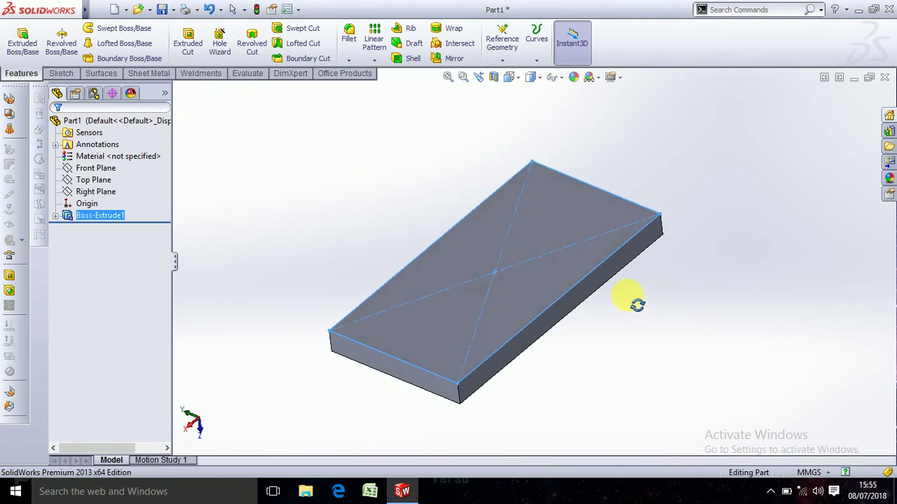
{"action": "mouse_move", "coordinate": [749, 330]}
{"action": "middle_mouse_down"}
{"action": "mouse_move", "coordinate": [698, 306]}
{"action": "mouse_move", "coordinate": [681, 320]}
{"action": "mouse_move", "coordinate": [420, 274]}
{"action": "middle_mouse_up"}
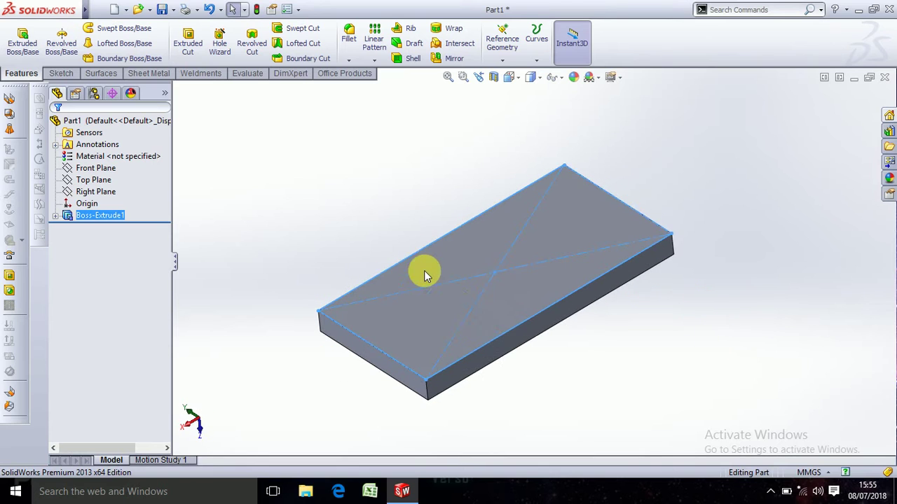
{"action": "left_click", "coordinate": [426, 307]}
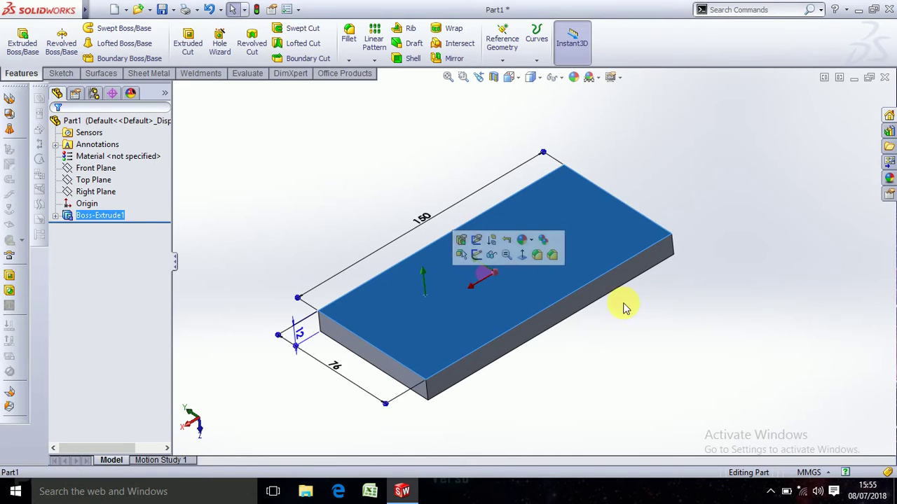
{"action": "left_click", "coordinate": [664, 313]}
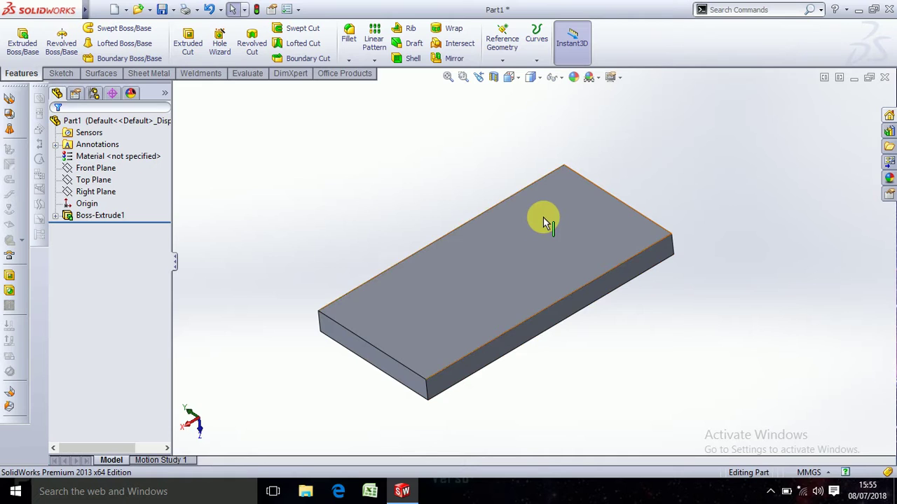
{"action": "mouse_move", "coordinate": [577, 260]}
{"action": "middle_mouse_down"}
{"action": "mouse_move", "coordinate": [601, 296]}
{"action": "mouse_move", "coordinate": [575, 304]}
{"action": "middle_mouse_up"}
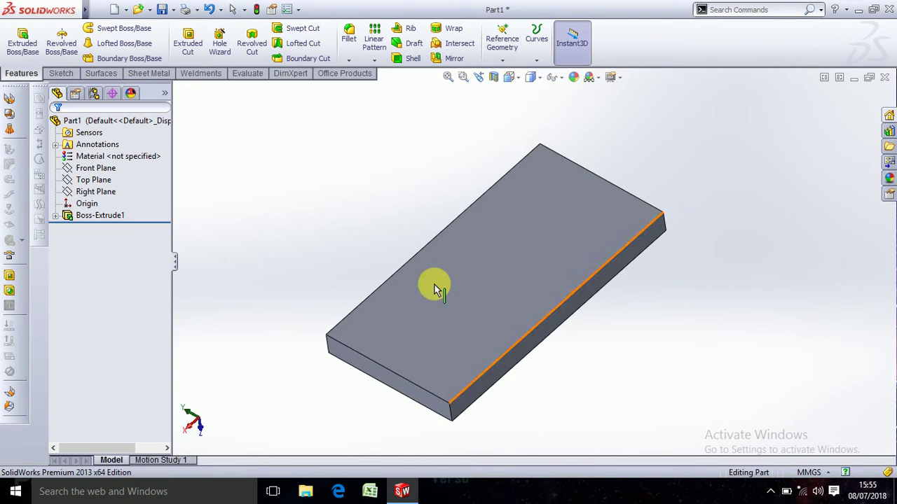
{"action": "right_click", "coordinate": [486, 222]}
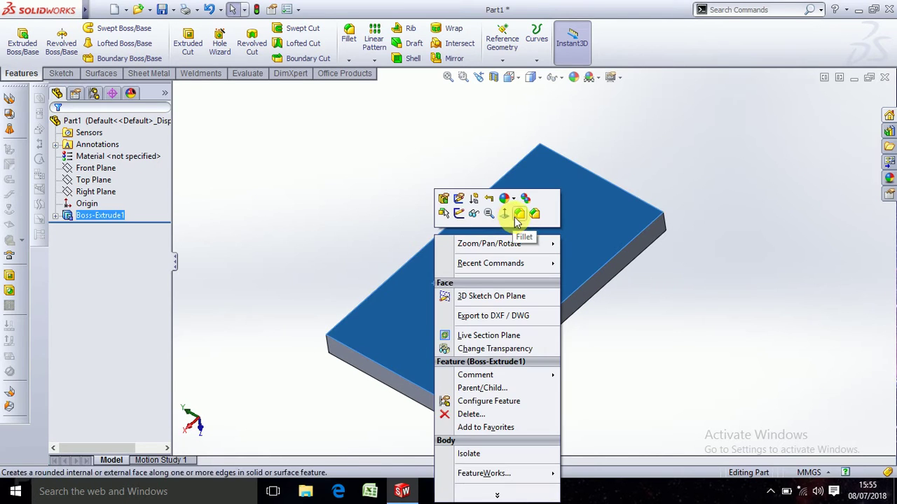
{"action": "left_click", "coordinate": [535, 221]}
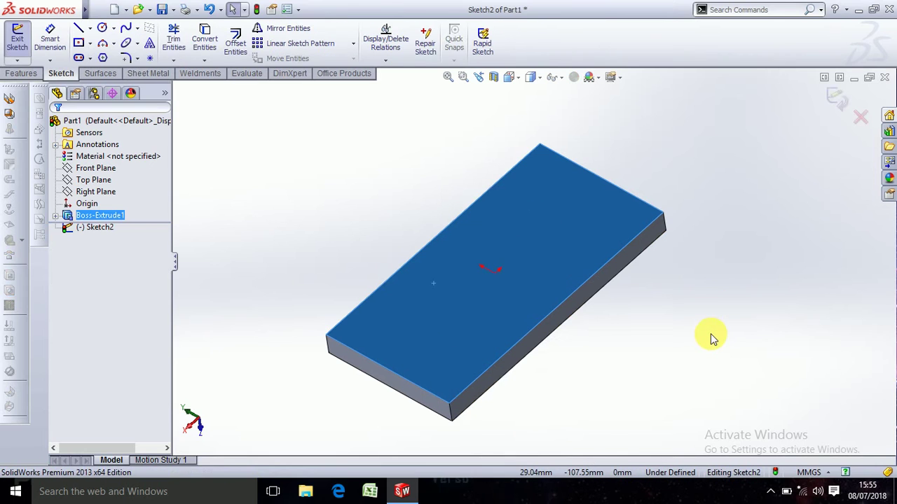
{"action": "key", "text": "space"}
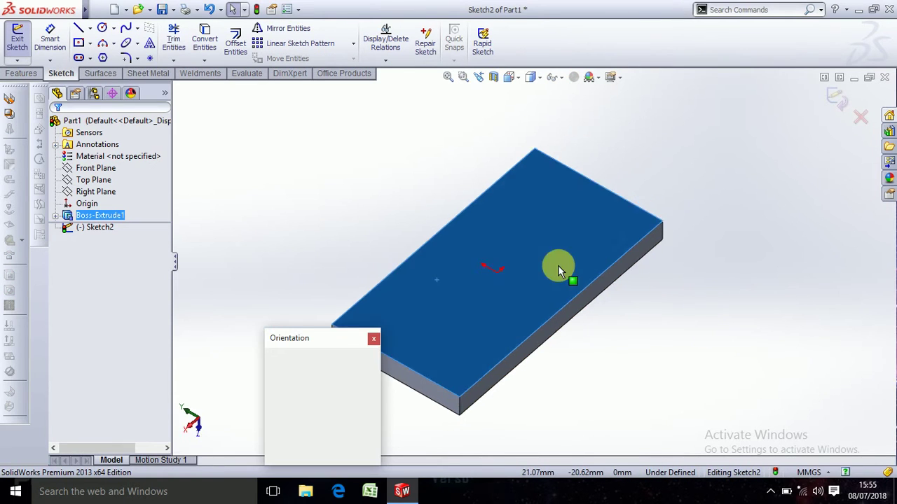
View the sketch Normal To and draw a horizontal centreline through the origin across the plate.
{"action": "left_click", "coordinate": [371, 413]}
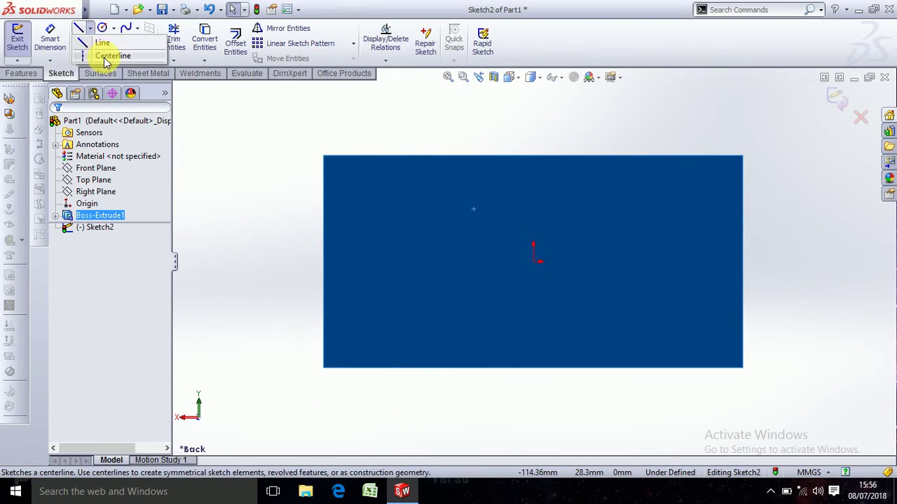
{"action": "key", "text": "l"}
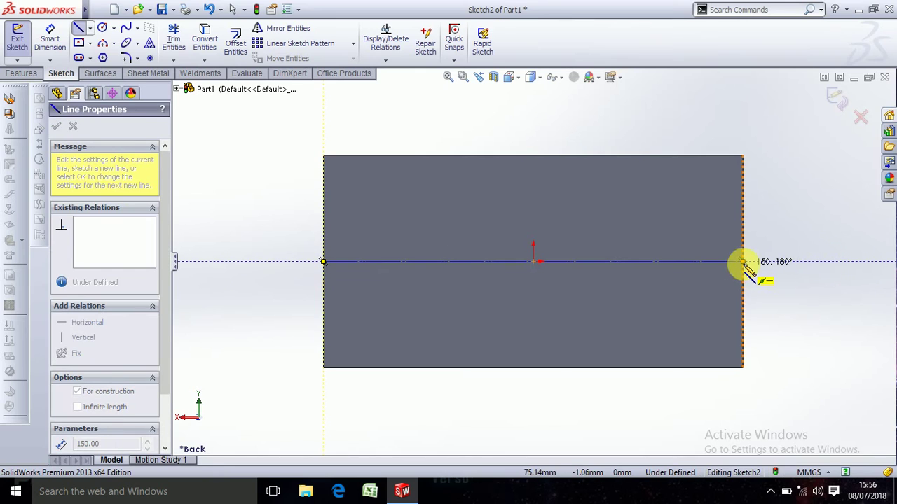
{"action": "left_click_drag", "start_coordinate": [382, 263], "coordinate": [744, 263]}
{"action": "key", "text": "Escape"}
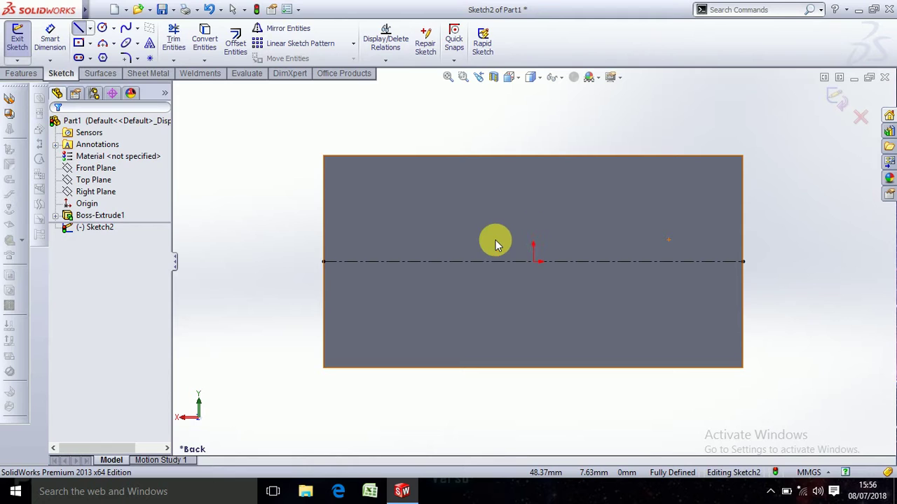
{"action": "key", "text": "Escape"}
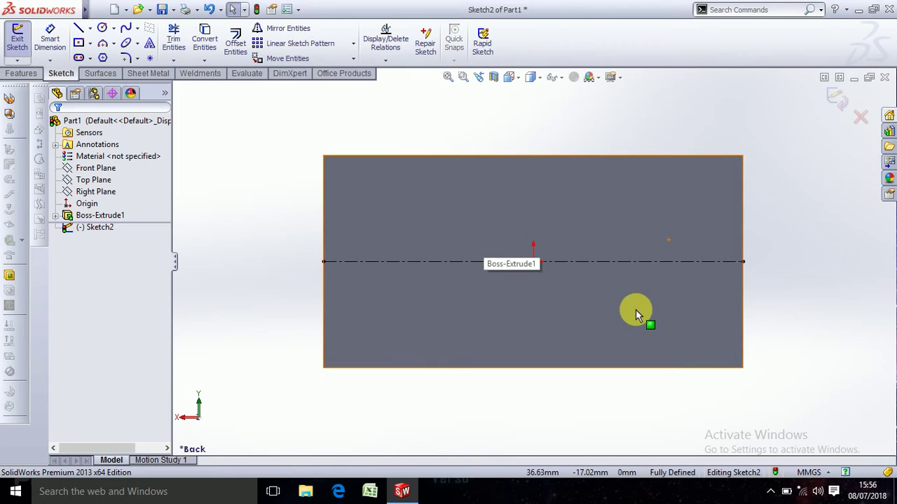
Draw a circle on the centreline's left side and begin a second one on the right.
{"action": "left_click", "coordinate": [103, 28]}
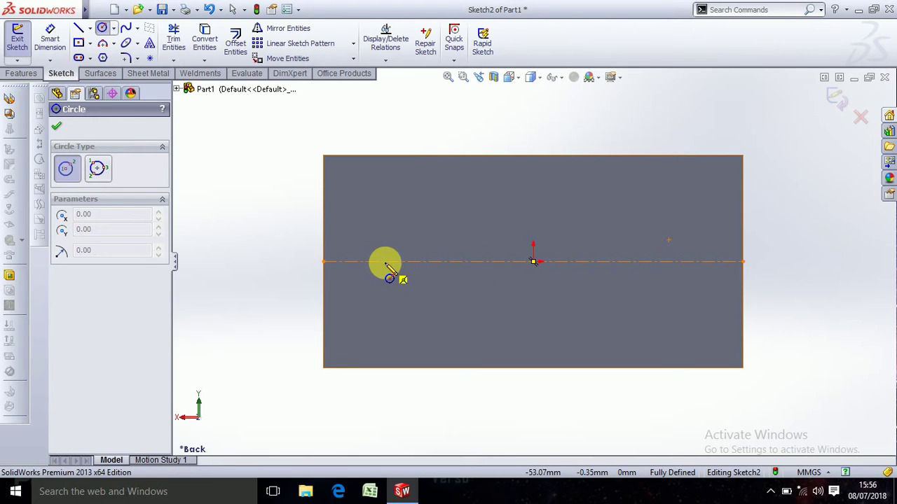
{"action": "left_click", "coordinate": [385, 262]}
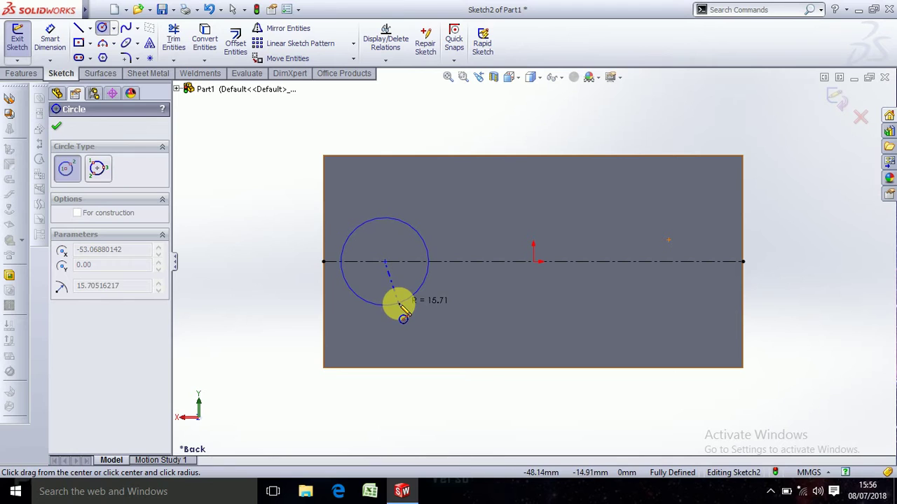
{"action": "left_click", "coordinate": [400, 303]}
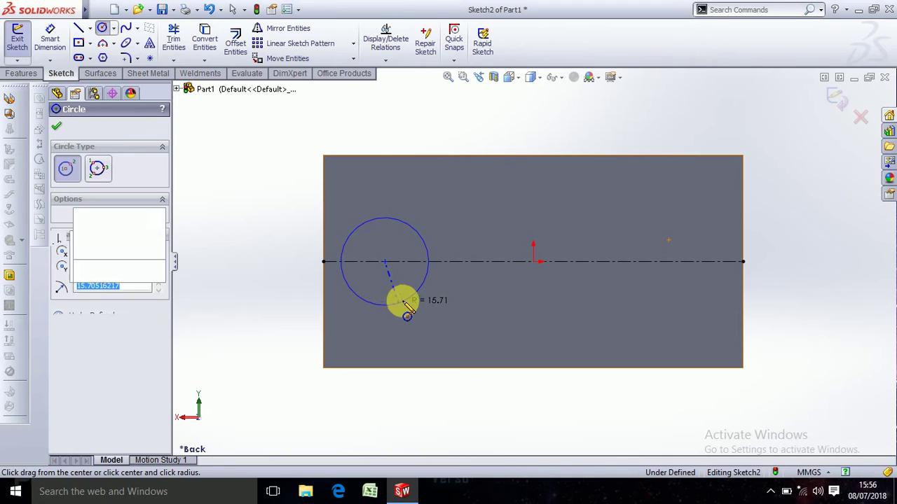
{"action": "left_click", "coordinate": [661, 262]}
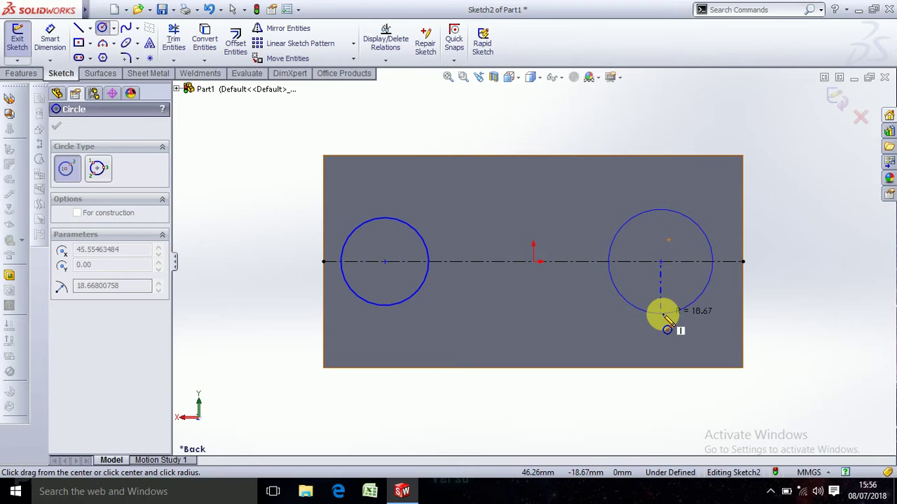
Cancel the unfinished right circle and place the left circle's centre 30 mm from the plate's left edge.
{"action": "key", "text": "Escape"}
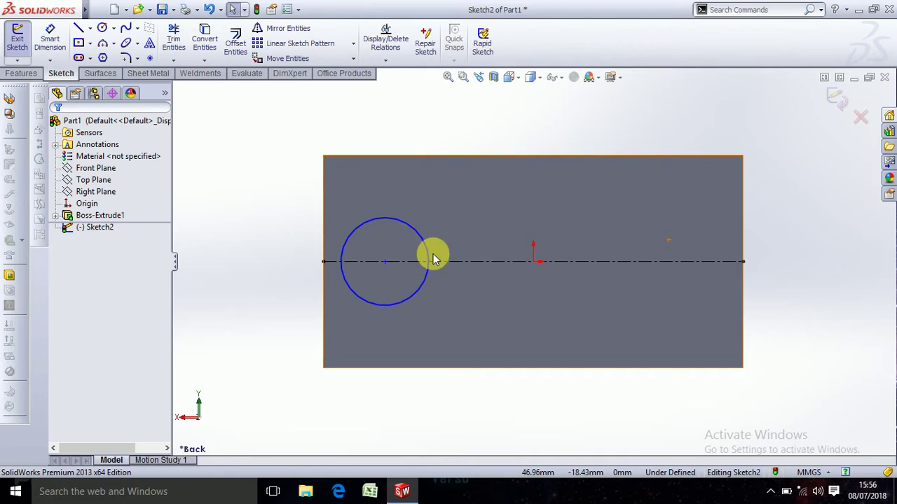
{"action": "mouse_move", "coordinate": [436, 242]}
{"action": "middle_mouse_down"}
{"action": "mouse_move", "coordinate": [451, 247]}
{"action": "mouse_move", "coordinate": [438, 242]}
{"action": "middle_mouse_up"}
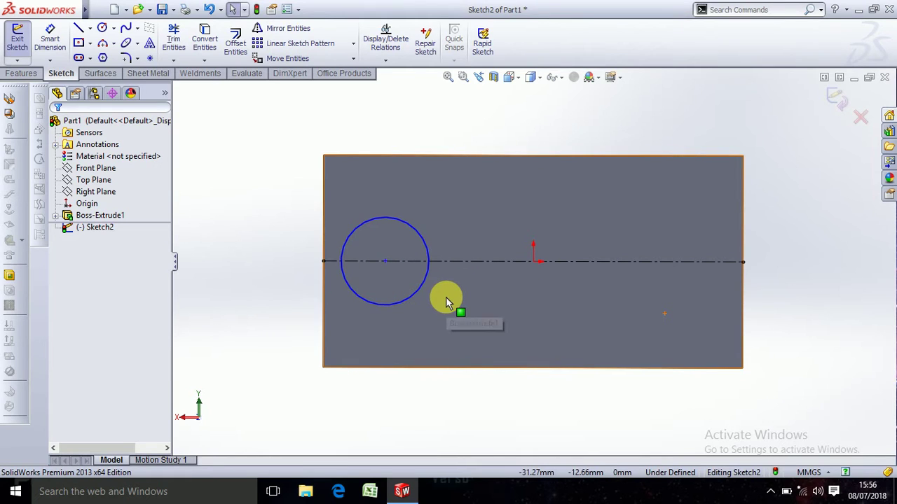
{"action": "left_click", "coordinate": [50, 39]}
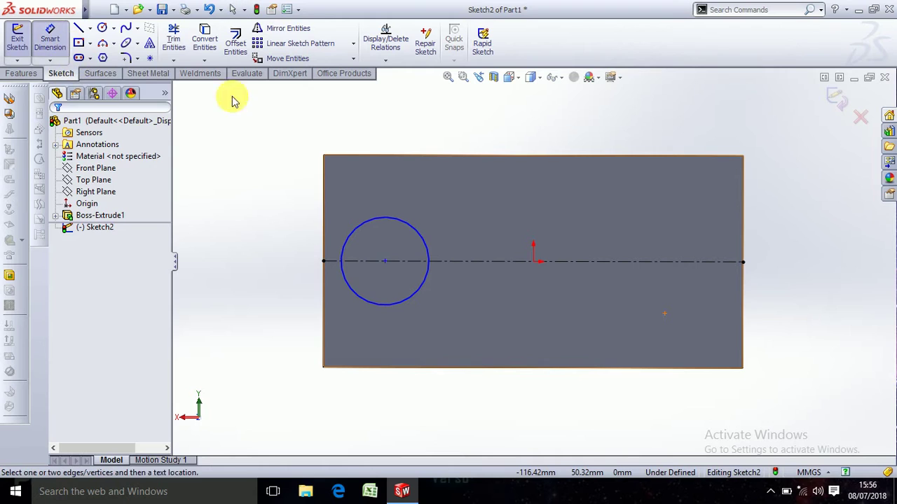
{"action": "left_click", "coordinate": [385, 264]}
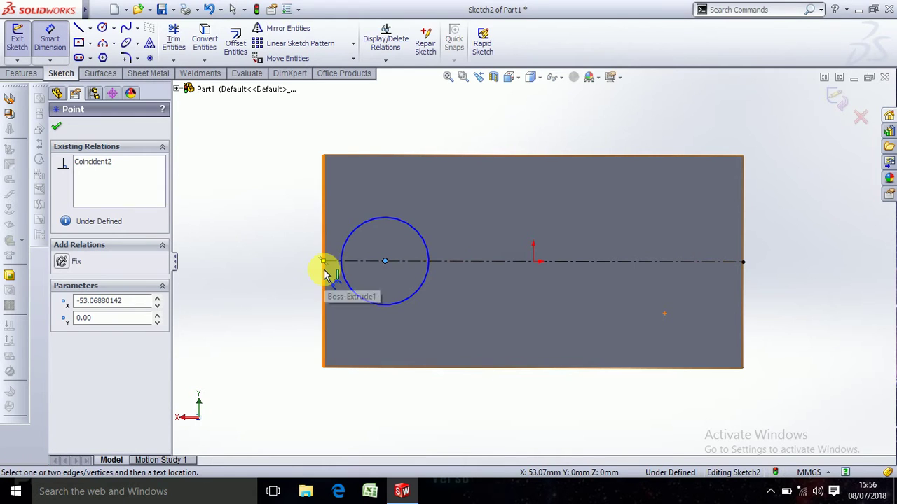
{"action": "left_click", "coordinate": [323, 247]}
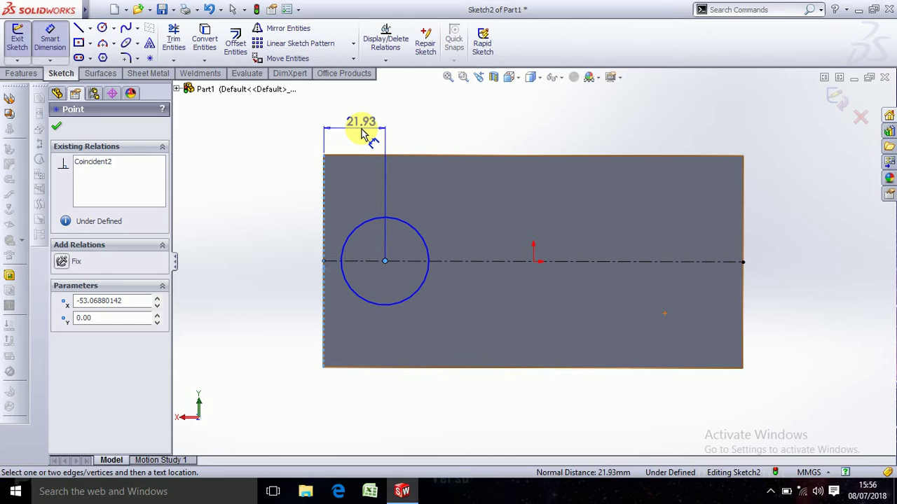
{"action": "left_click", "coordinate": [361, 127]}
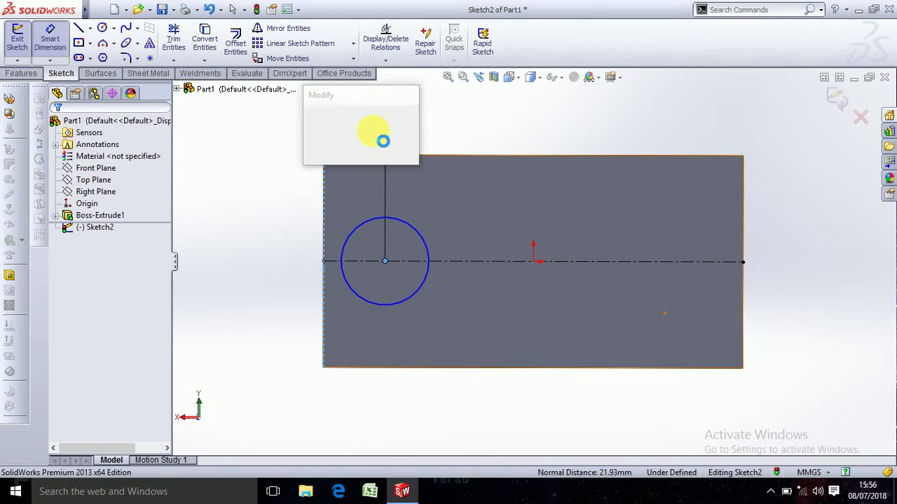
{"action": "type", "text": "30"}
{"action": "key", "text": "Return"}
{"action": "type", "text": "30"}
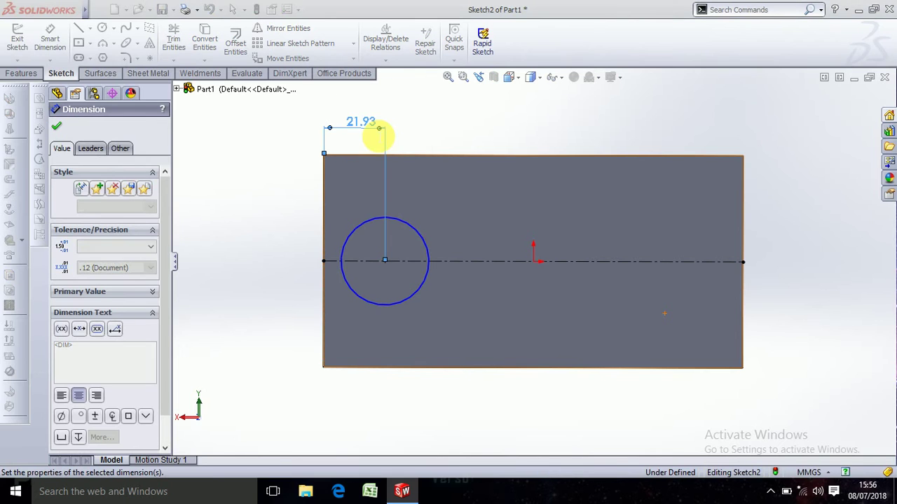
{"action": "key", "text": "Return"}
{"action": "left_click", "coordinate": [368, 145]}
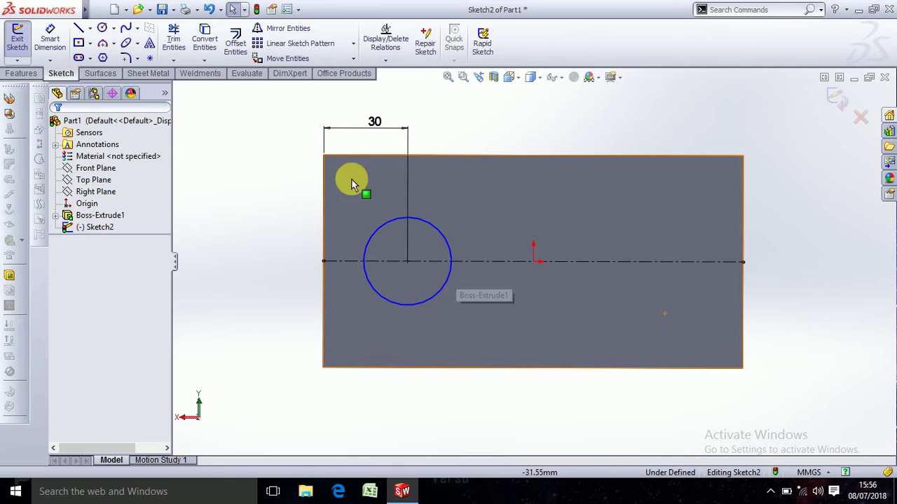
Set the left circle's diameter to 40 mm, correcting an initial 20 mm entry.
{"action": "left_click", "coordinate": [49, 37]}
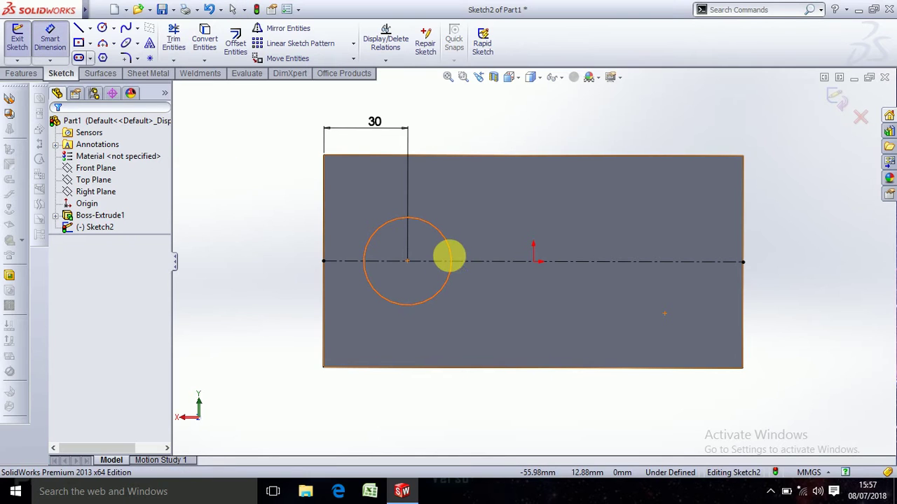
{"action": "left_click", "coordinate": [450, 261]}
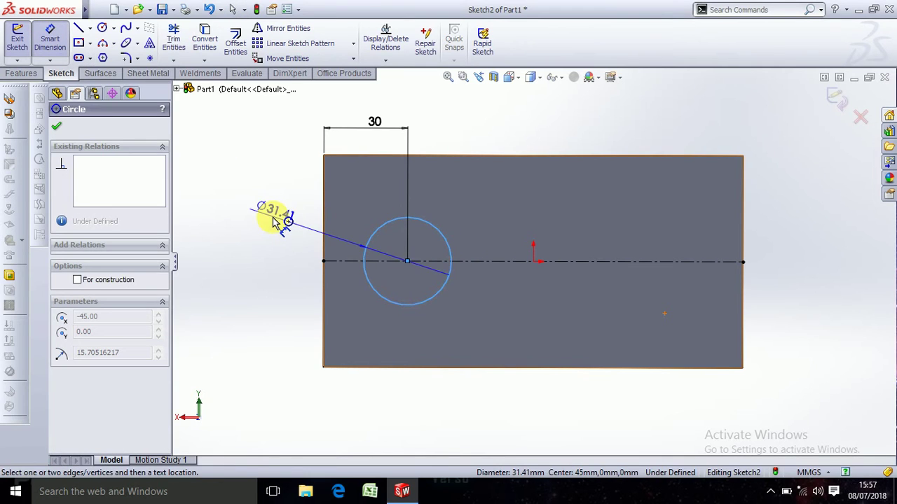
{"action": "left_click", "coordinate": [284, 210]}
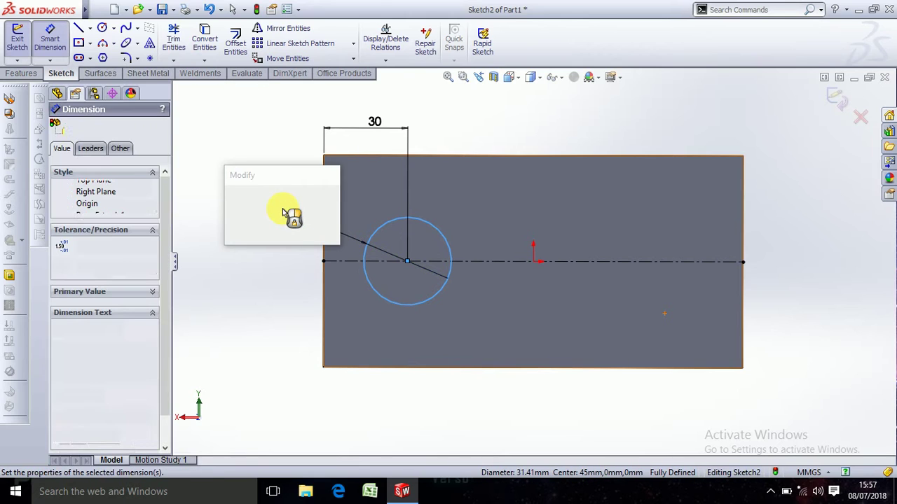
{"action": "type", "text": "20"}
{"action": "key", "text": "Return"}
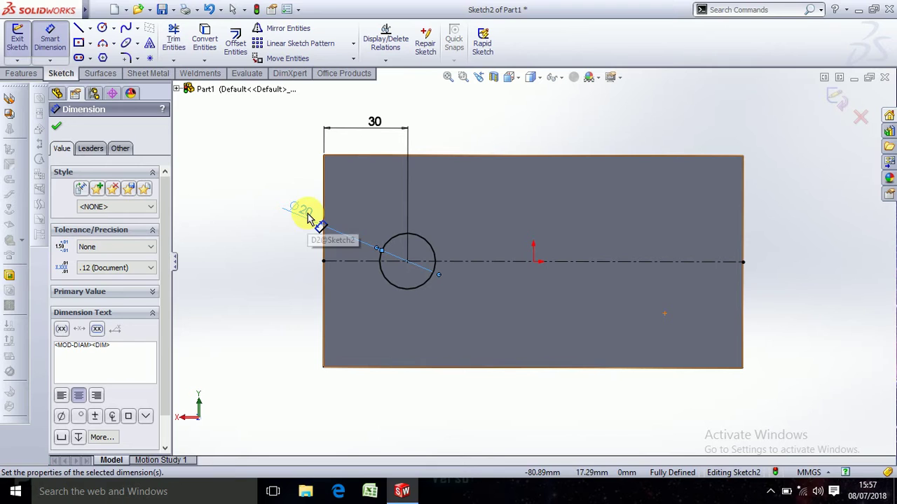
{"action": "double_click", "coordinate": [304, 210]}
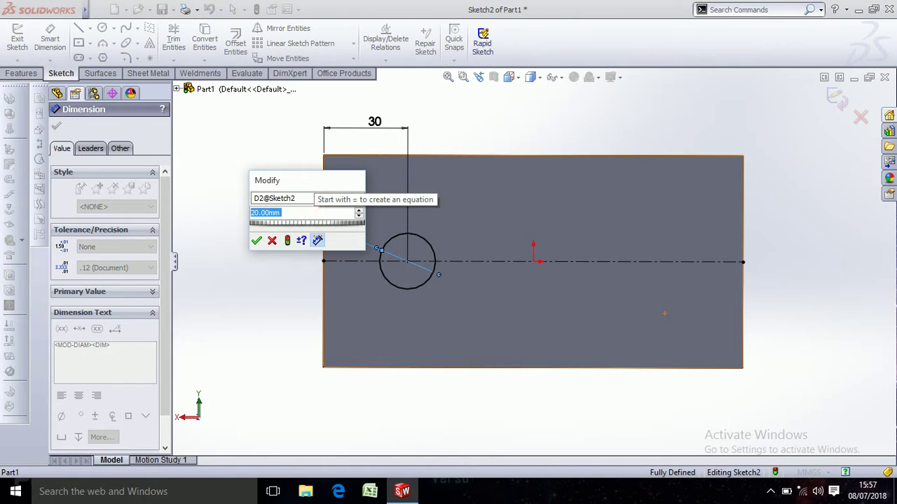
{"action": "type", "text": "40"}
{"action": "key", "text": "Return"}
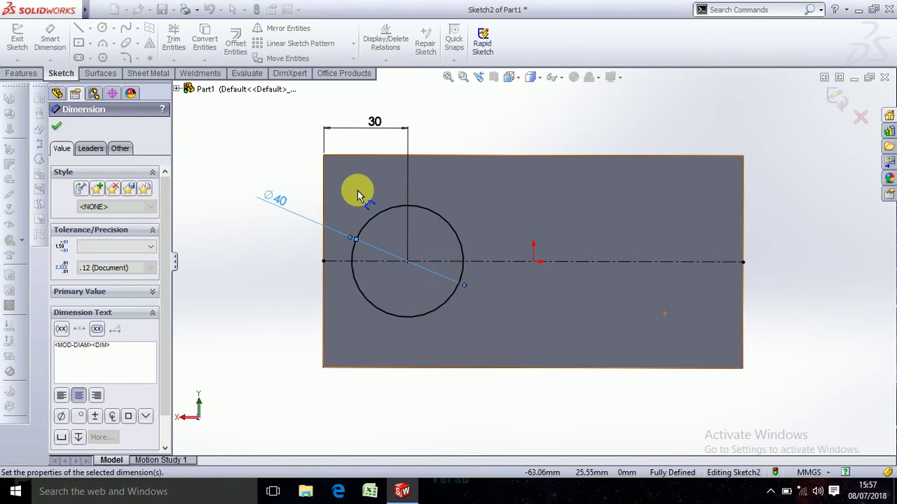
{"action": "left_click", "coordinate": [302, 175]}
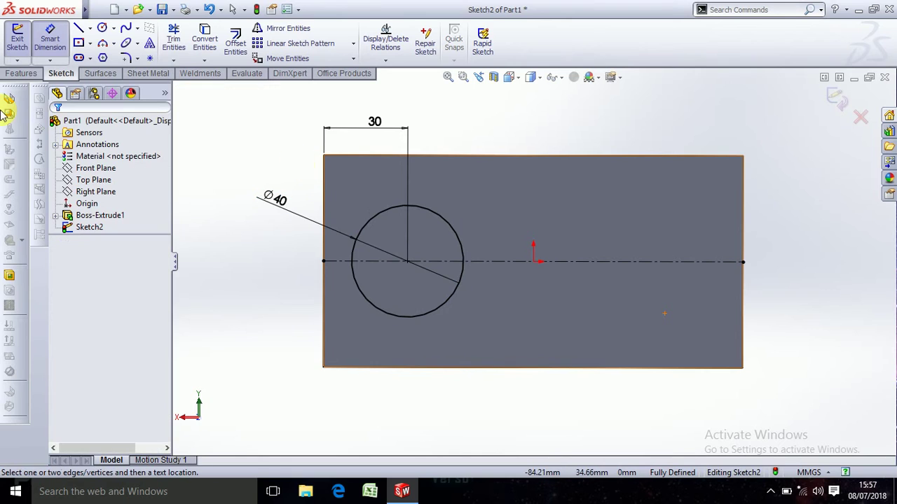
{"action": "left_click", "coordinate": [29, 74]}
Extrude the Ø40 circle 30 mm Blind to create a cylindrical boss on the plate.
{"action": "left_click", "coordinate": [22, 41]}
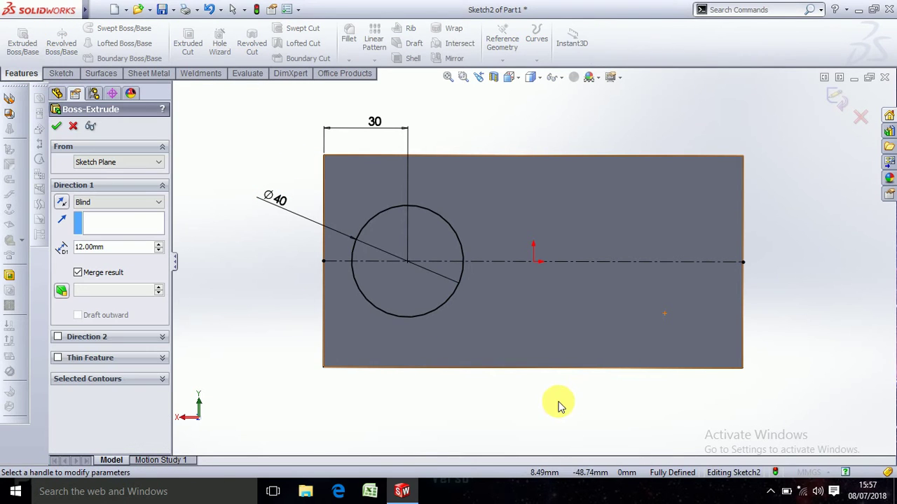
{"action": "mouse_move", "coordinate": [570, 411]}
{"action": "middle_mouse_down"}
{"action": "mouse_move", "coordinate": [600, 376]}
{"action": "mouse_move", "coordinate": [626, 396]}
{"action": "mouse_move", "coordinate": [569, 362]}
{"action": "middle_mouse_up"}
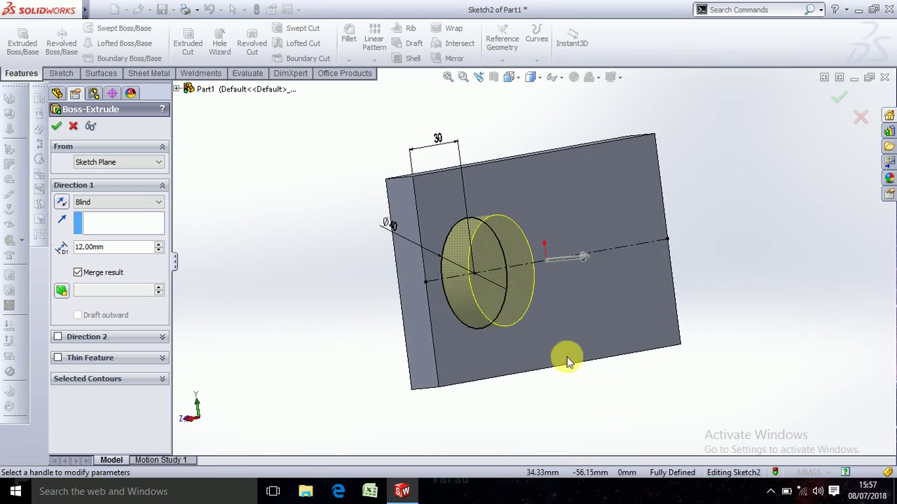
{"action": "left_click", "coordinate": [159, 244]}
{"action": "left_click", "coordinate": [159, 244]}
{"action": "left_click", "coordinate": [105, 247]}
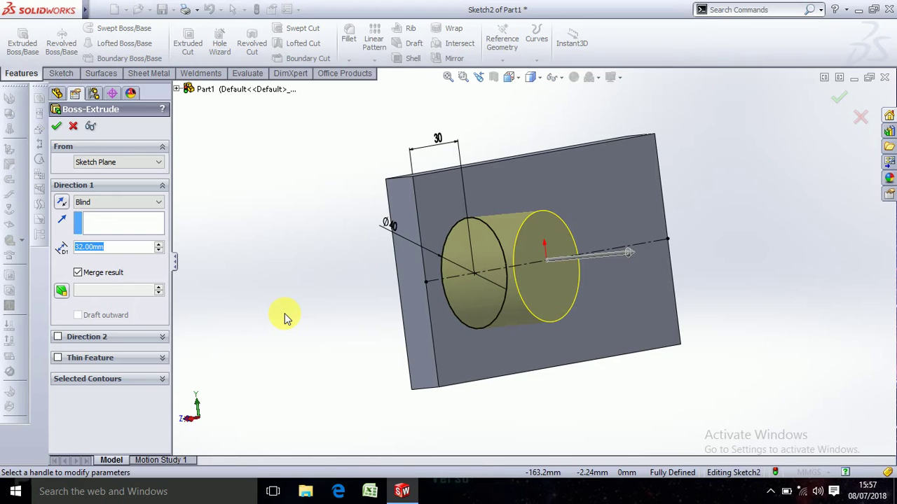
{"action": "type", "text": "30"}
{"action": "key", "text": "Return"}
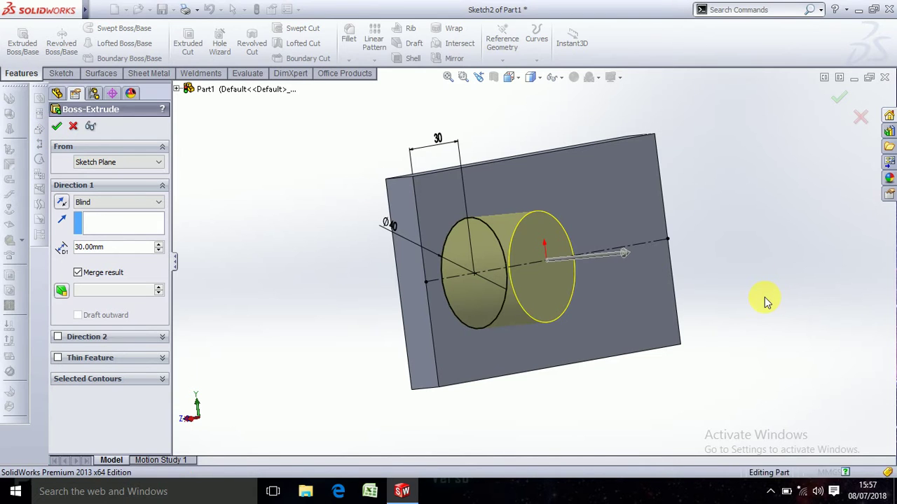
{"action": "key", "text": "Return"}
{"action": "mouse_move", "coordinate": [811, 334]}
{"action": "middle_mouse_down"}
{"action": "mouse_move", "coordinate": [770, 349]}
{"action": "mouse_move", "coordinate": [785, 326]}
{"action": "mouse_move", "coordinate": [780, 226]}
{"action": "mouse_move", "coordinate": [785, 273]}
{"action": "middle_mouse_up"}
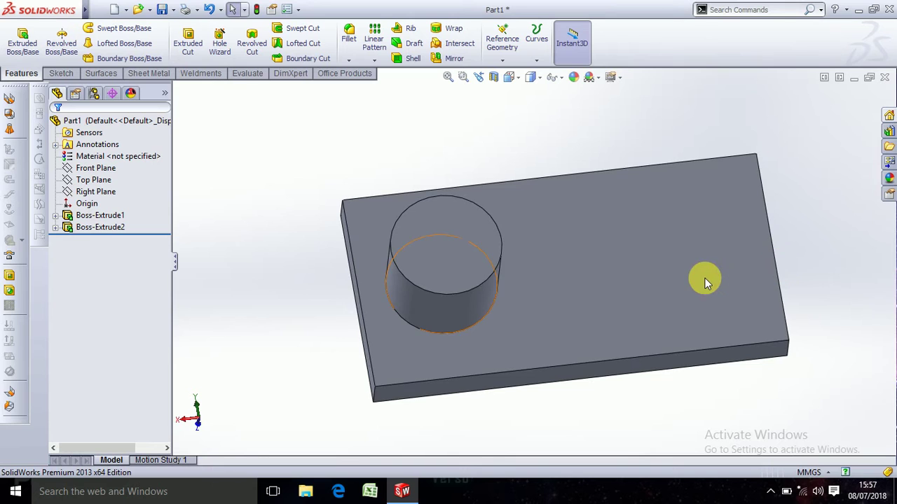
Start Sketch3 on the plate face and turn the view Normal To it.
{"action": "left_click", "coordinate": [705, 281]}
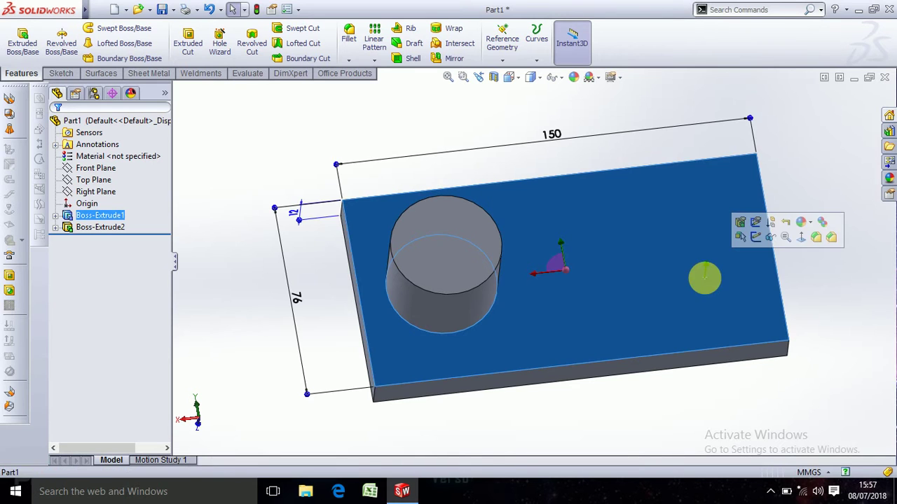
{"action": "left_click", "coordinate": [754, 241]}
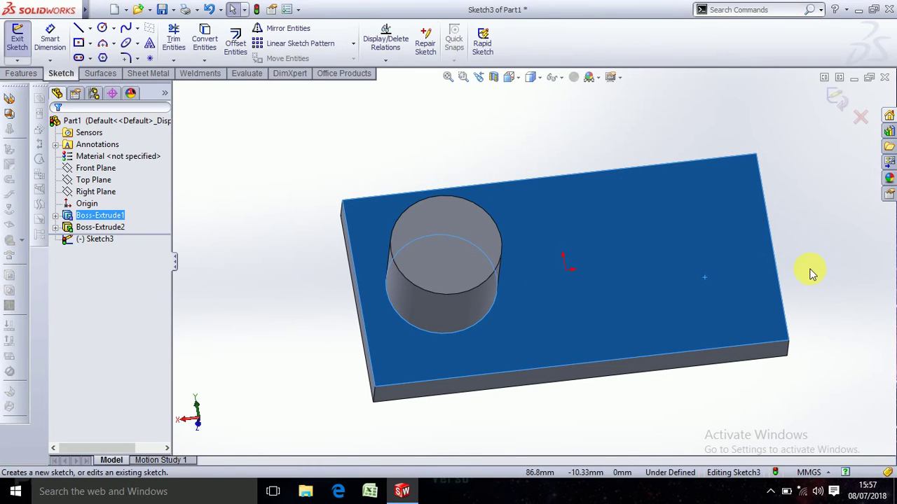
{"action": "key", "text": "space"}
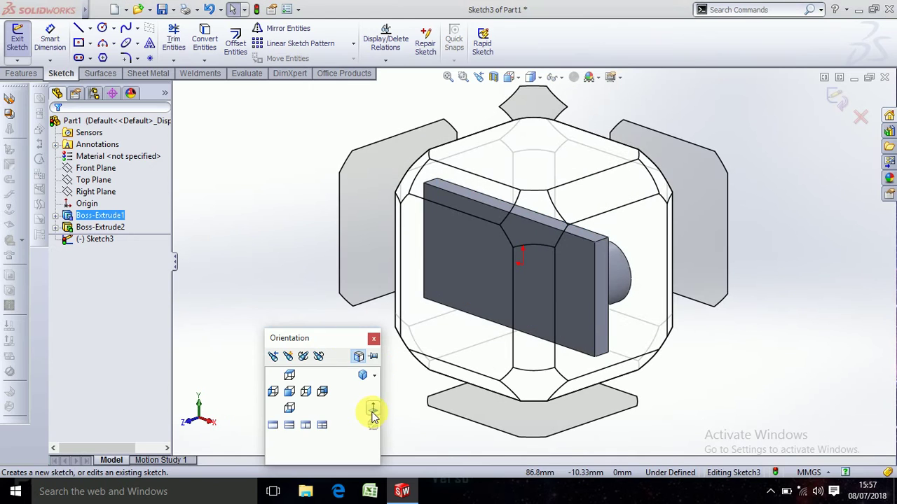
{"action": "left_click", "coordinate": [373, 410]}
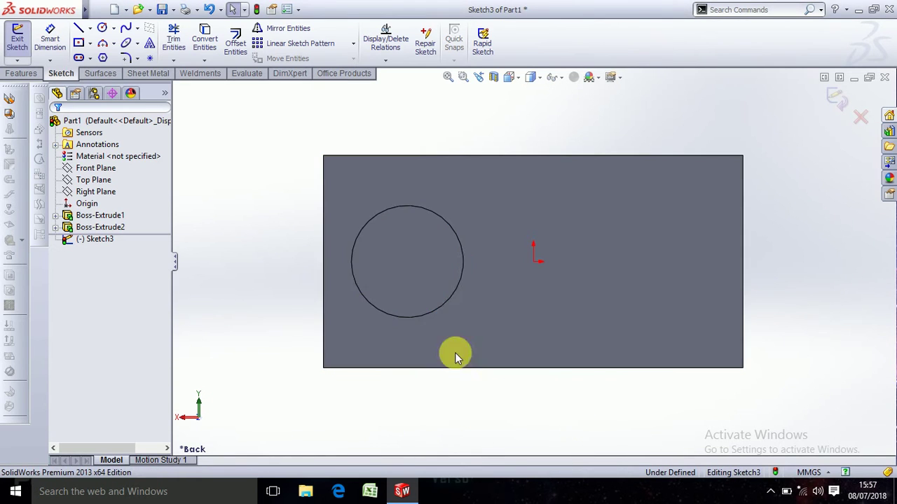
Draw a circle of about 17.15 mm radius to the right of the origin.
{"action": "left_click", "coordinate": [103, 29]}
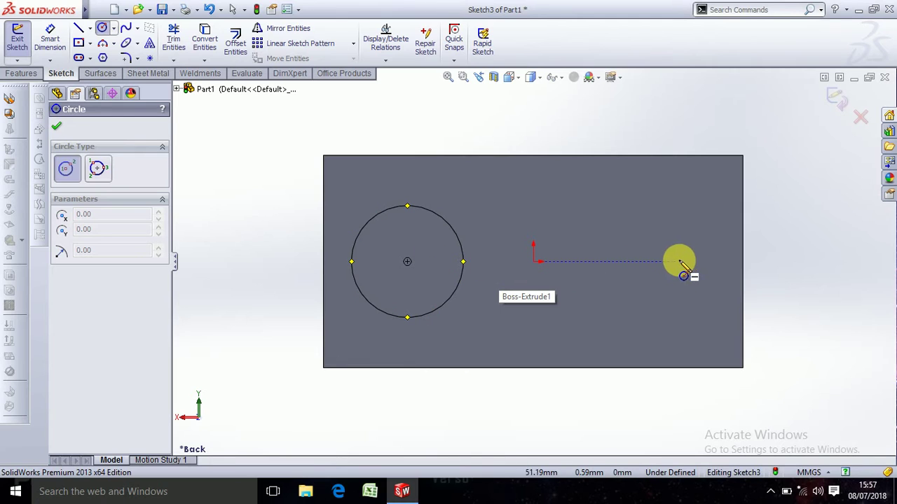
{"action": "left_click", "coordinate": [650, 263]}
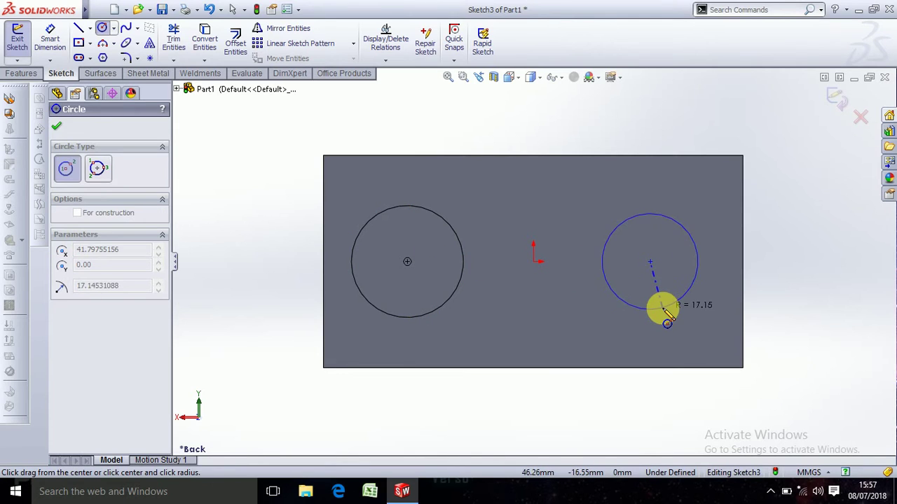
{"action": "left_click", "coordinate": [662, 308]}
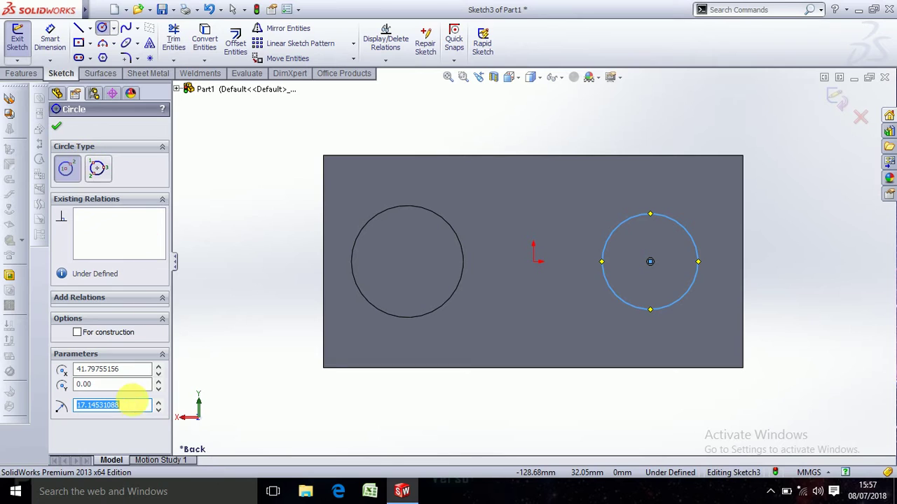
{"action": "left_click", "coordinate": [56, 126]}
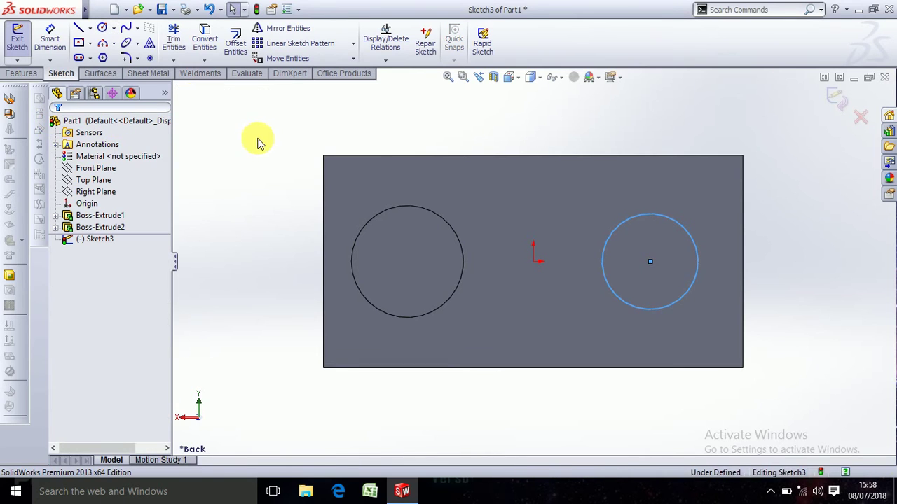
Dimension the new circle's centre 90 mm from the boss circle's centre.
{"action": "left_click", "coordinate": [50, 38]}
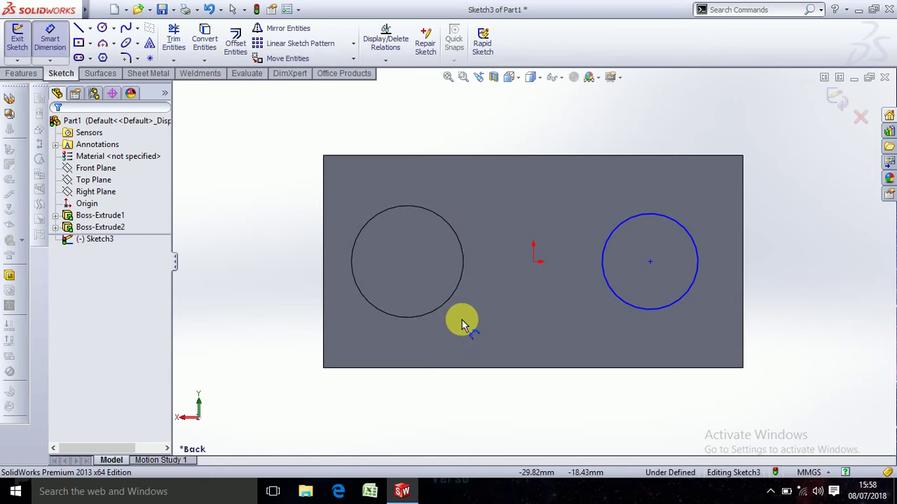
{"action": "left_click", "coordinate": [443, 304]}
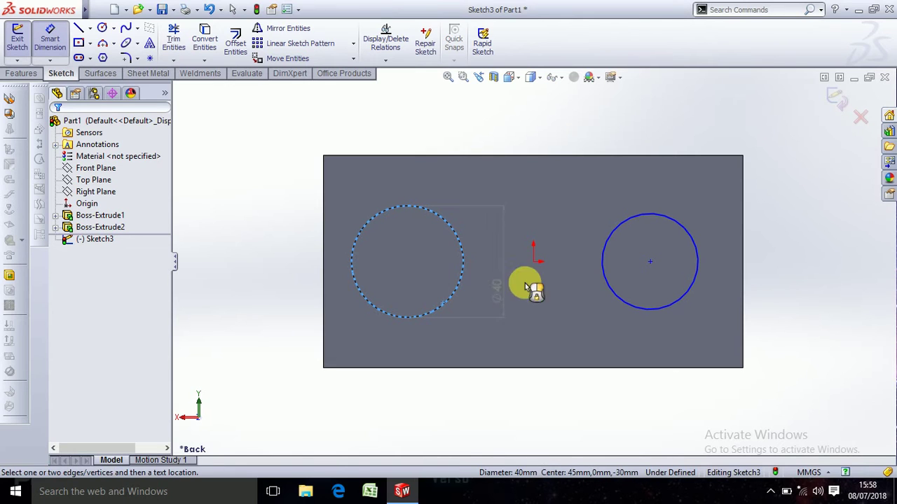
{"action": "left_click", "coordinate": [649, 264]}
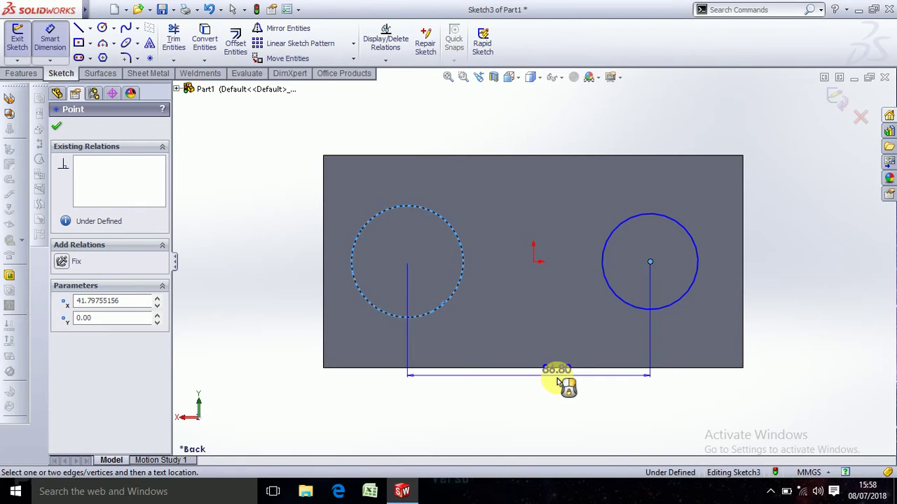
{"action": "left_click", "coordinate": [566, 402]}
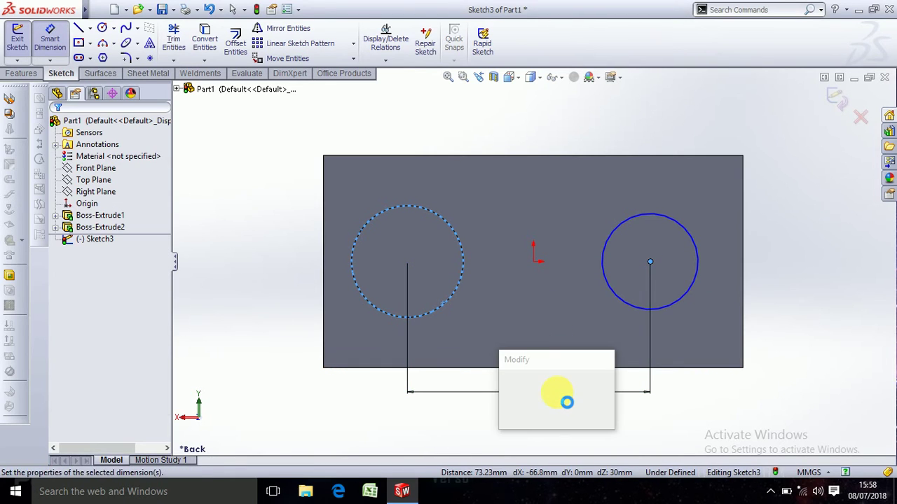
{"action": "type", "text": "90"}
{"action": "key", "text": "Return"}
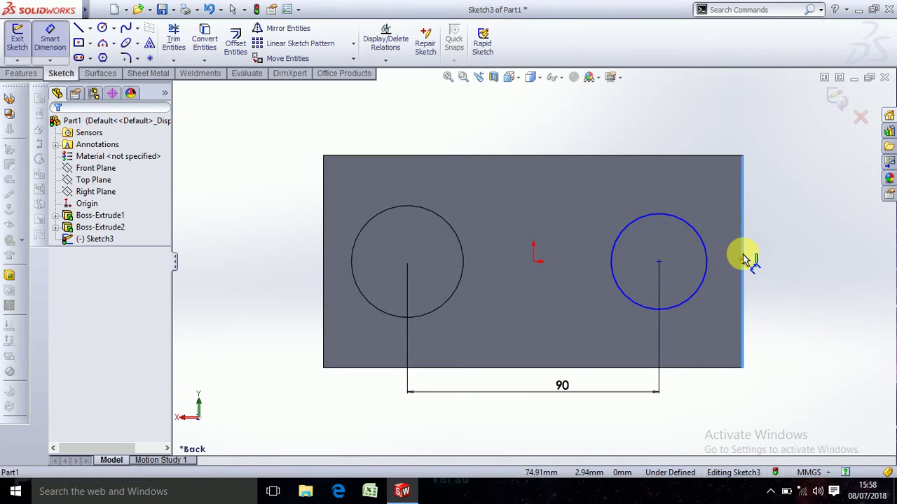
Dimension the new circle's centre 30 mm from the plate's right edge.
{"action": "left_click", "coordinate": [662, 263]}
{"action": "left_click", "coordinate": [712, 143]}
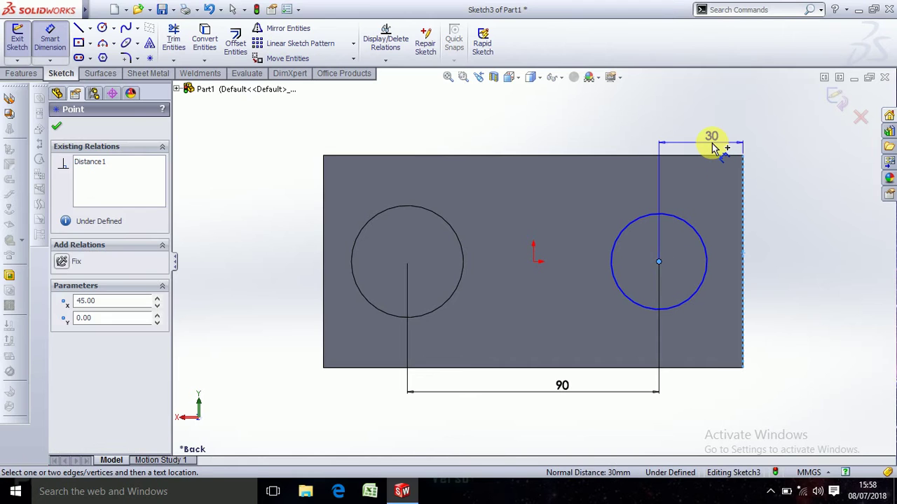
{"action": "left_click", "coordinate": [712, 143]}
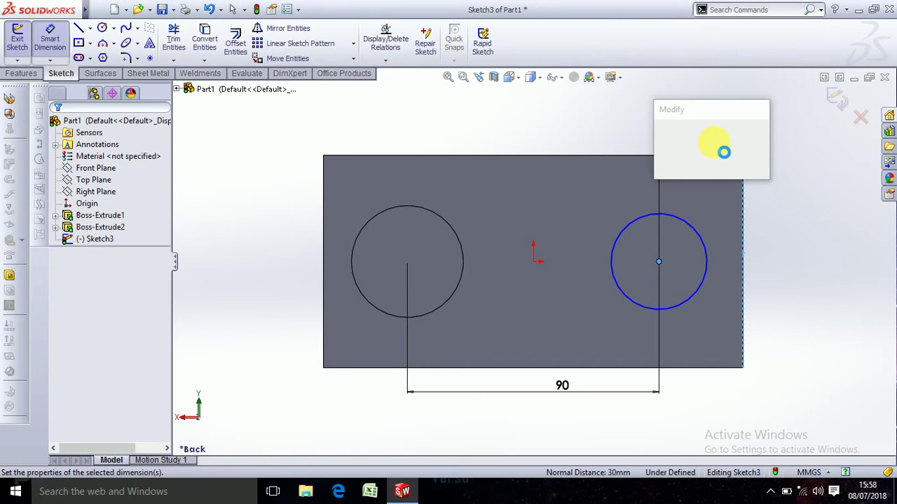
{"action": "left_click", "coordinate": [660, 171]}
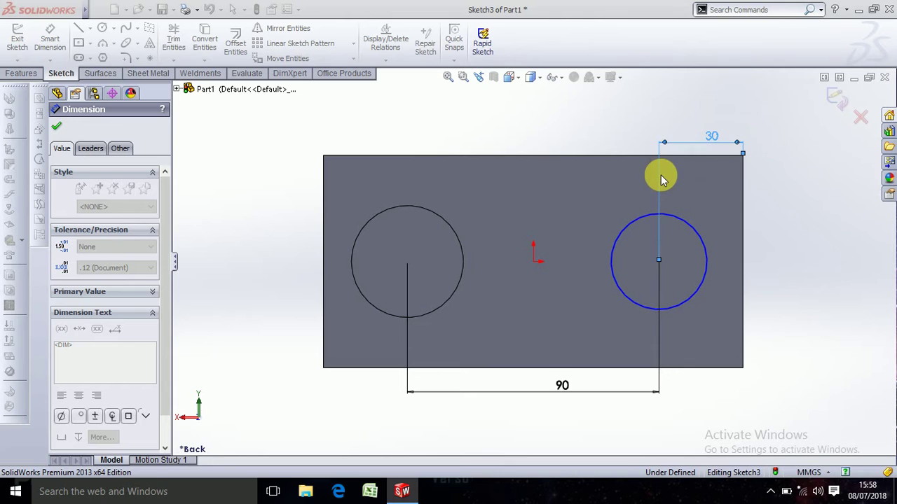
{"action": "left_click", "coordinate": [765, 204]}
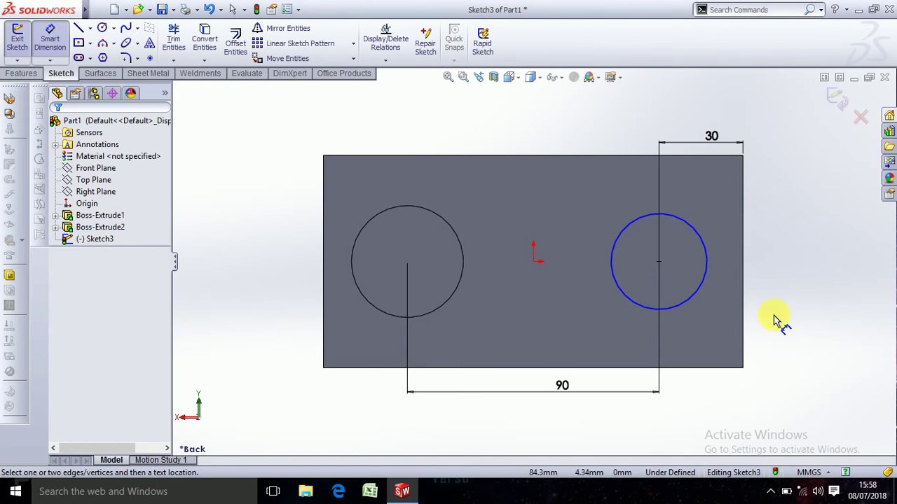
{"action": "scroll", "coordinate": [813, 337], "scroll_direction": "up", "scroll_amount": 2}
{"action": "scroll", "coordinate": [816, 329], "scroll_direction": "down", "scroll_amount": 1}
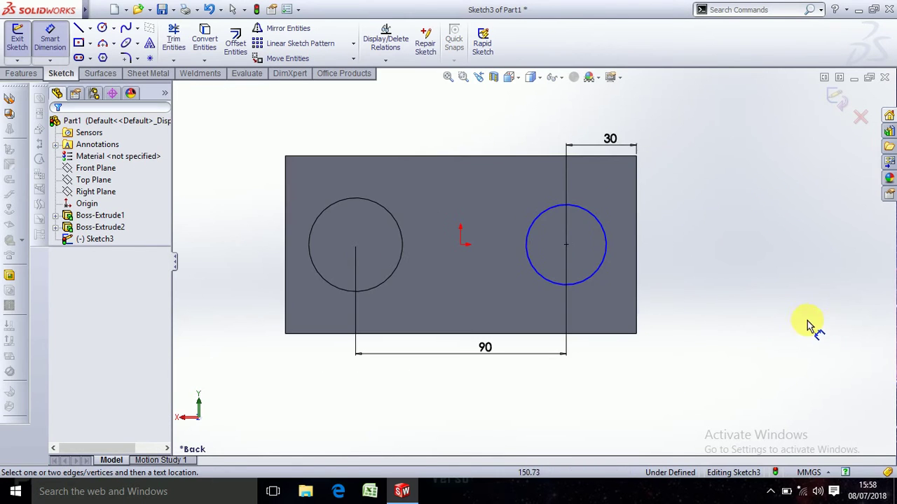
{"action": "scroll", "coordinate": [764, 322], "scroll_direction": "down", "scroll_amount": 1}
{"action": "scroll", "coordinate": [755, 320], "scroll_direction": "up", "scroll_amount": 2}
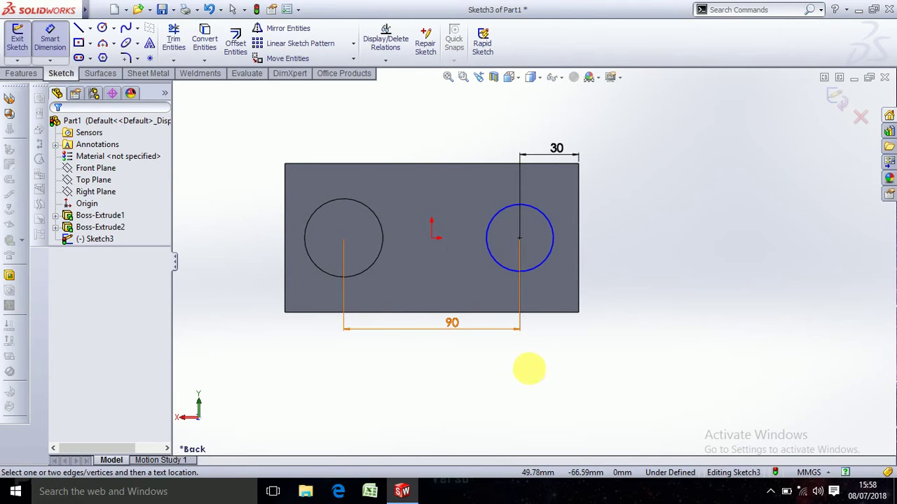
{"action": "middle_click_drag", "start_coordinate": [529, 369], "coordinate": [550, 359]}
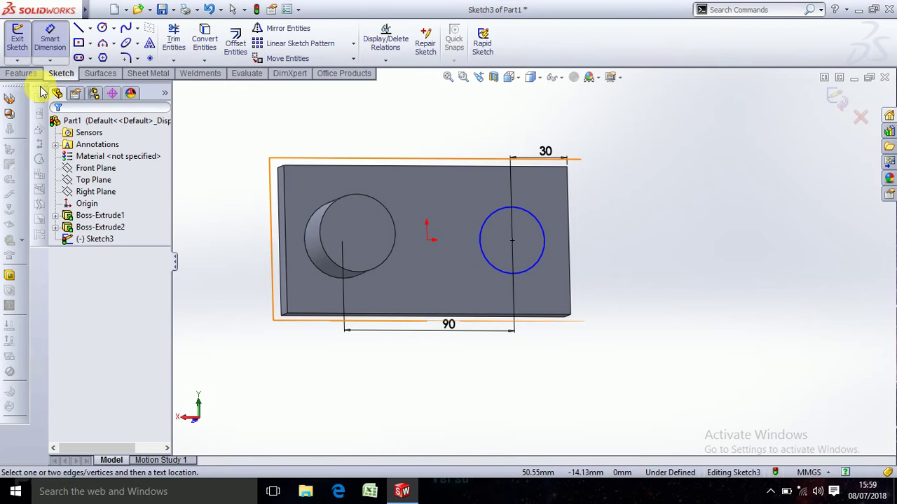
{"action": "left_click", "coordinate": [21, 73]}
{"action": "left_click", "coordinate": [23, 41]}
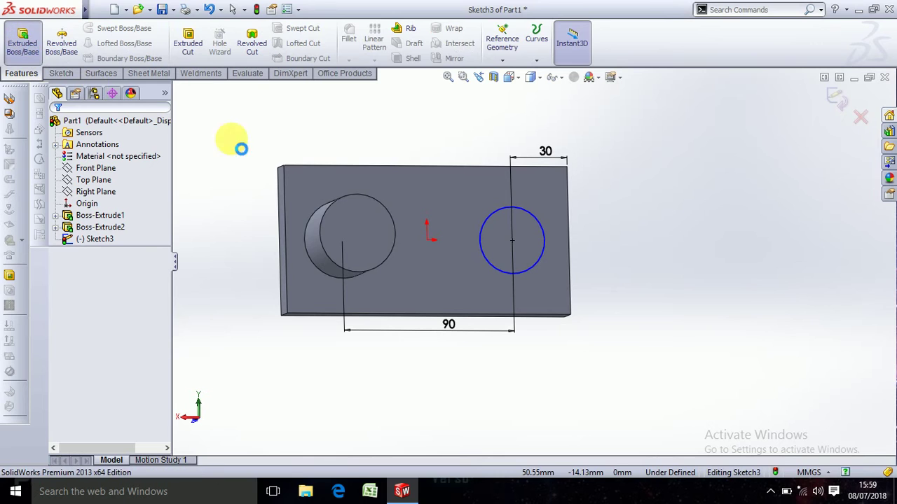
{"action": "mouse_move", "coordinate": [652, 342]}
{"action": "middle_mouse_down"}
{"action": "mouse_move", "coordinate": [579, 385]}
{"action": "mouse_move", "coordinate": [579, 411]}
{"action": "mouse_move", "coordinate": [465, 270]}
{"action": "mouse_move", "coordinate": [430, 274]}
{"action": "middle_mouse_up"}
{"action": "left_click", "coordinate": [430, 273]}
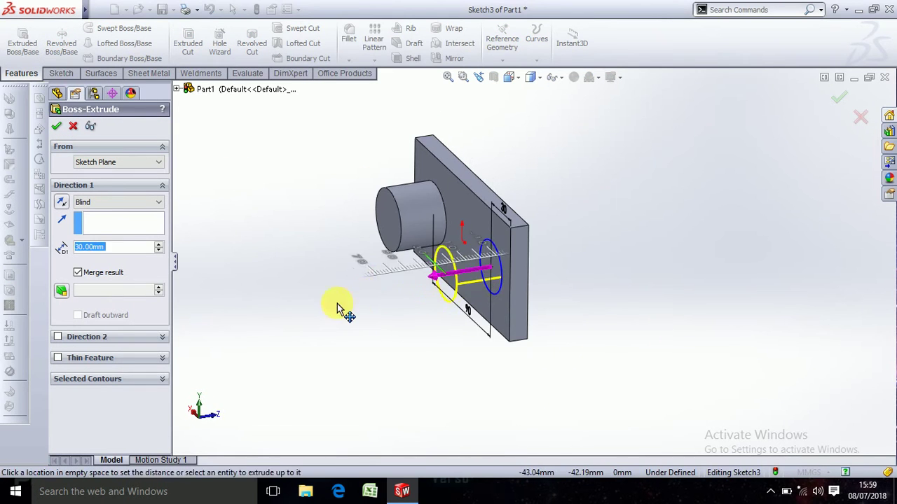
{"action": "left_click", "coordinate": [101, 234]}
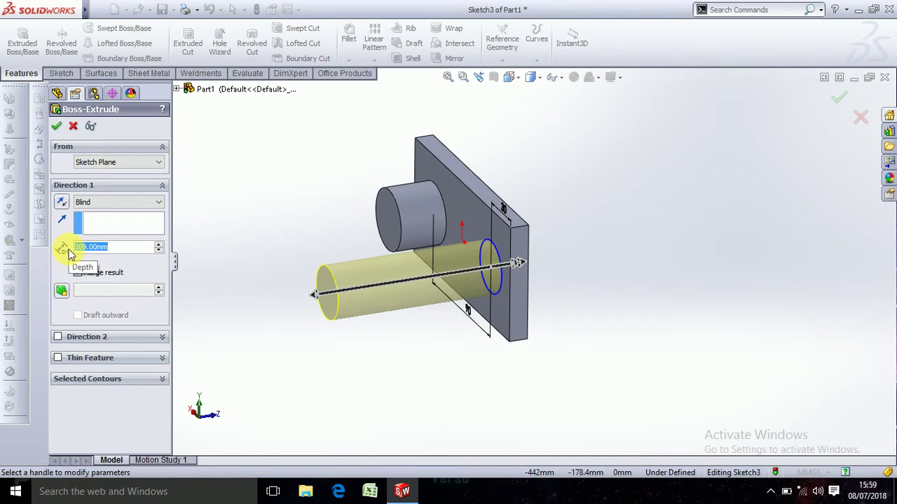
{"action": "type", "text": "90"}
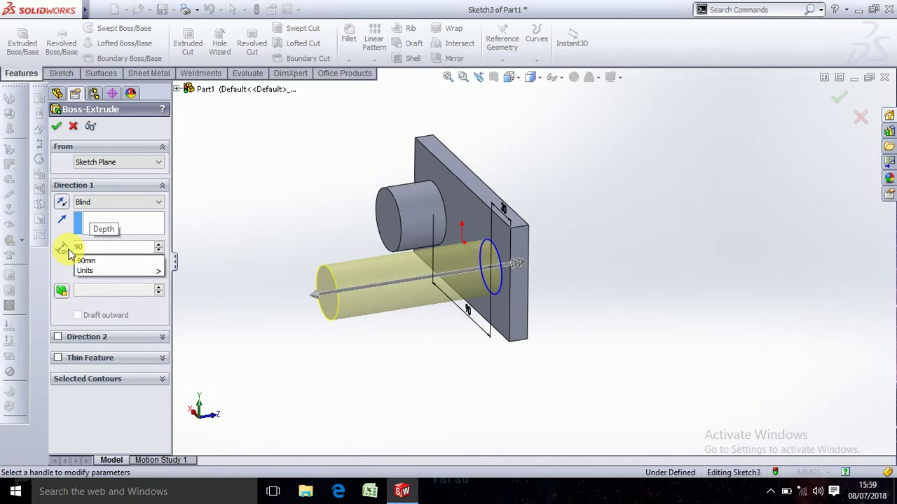
{"action": "key", "text": "Return"}
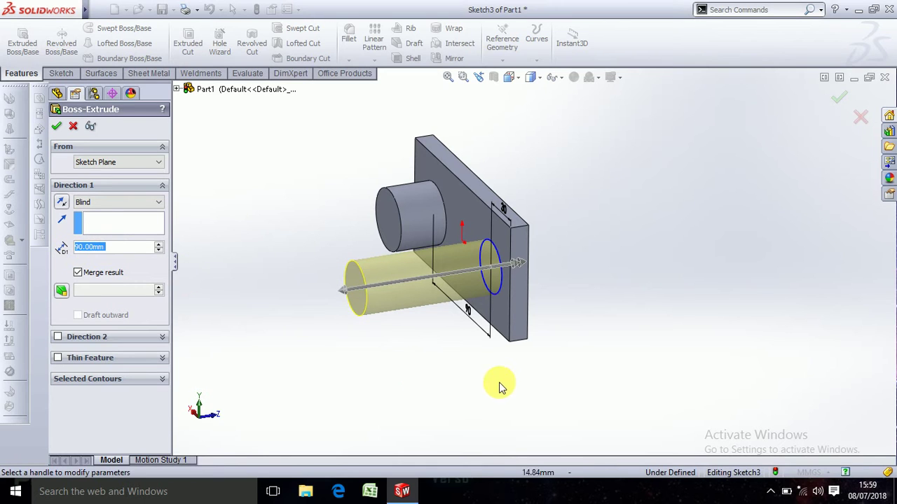
{"action": "mouse_move", "coordinate": [501, 383]}
{"action": "middle_mouse_down"}
{"action": "mouse_move", "coordinate": [584, 374]}
{"action": "mouse_move", "coordinate": [570, 380]}
{"action": "middle_mouse_up"}
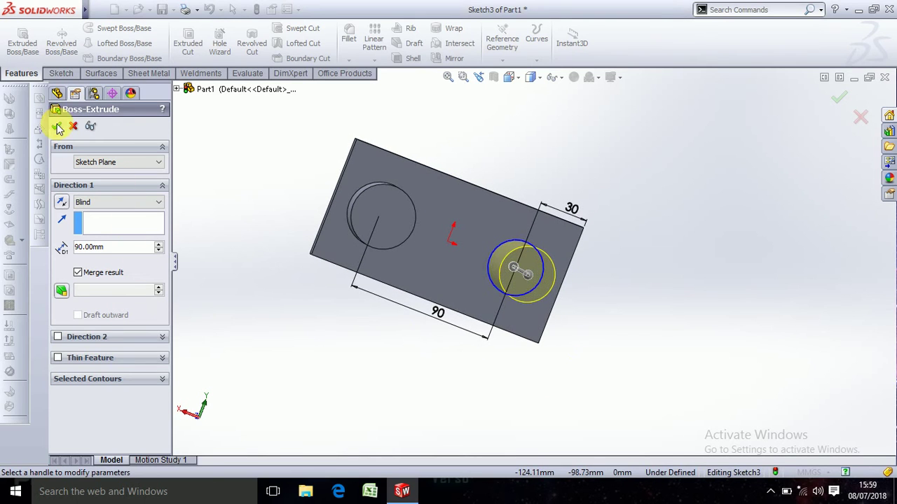
{"action": "left_click", "coordinate": [79, 131]}
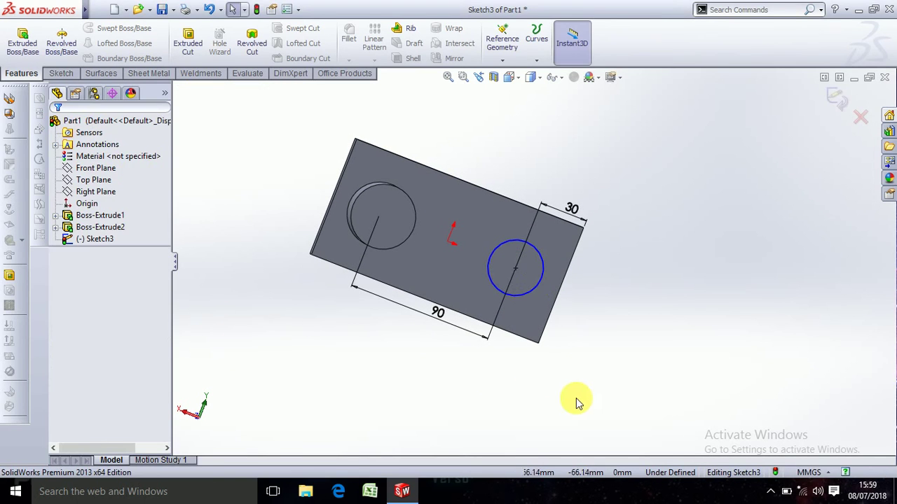
{"action": "mouse_move", "coordinate": [575, 400]}
{"action": "middle_mouse_down"}
{"action": "mouse_move", "coordinate": [594, 362]}
{"action": "mouse_move", "coordinate": [460, 280]}
{"action": "middle_mouse_up"}
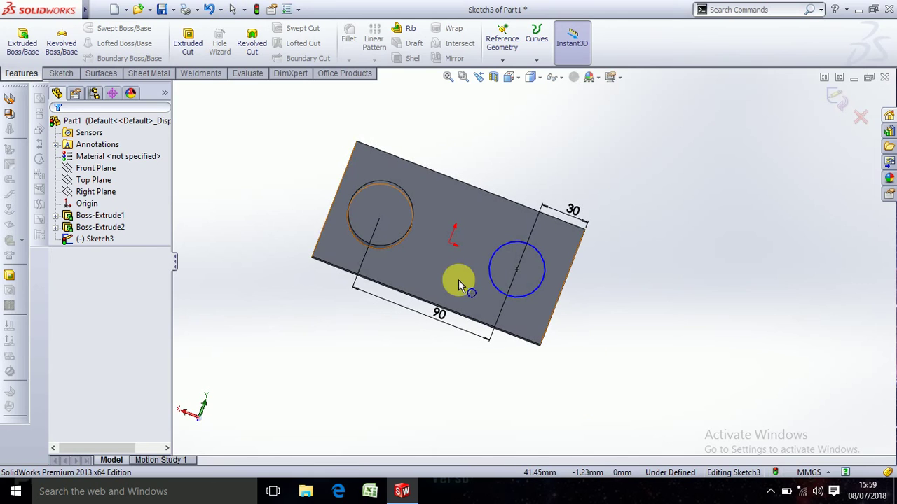
Switch to the Back view to look straight at the plate's underside.
{"action": "right_click", "coordinate": [480, 271]}
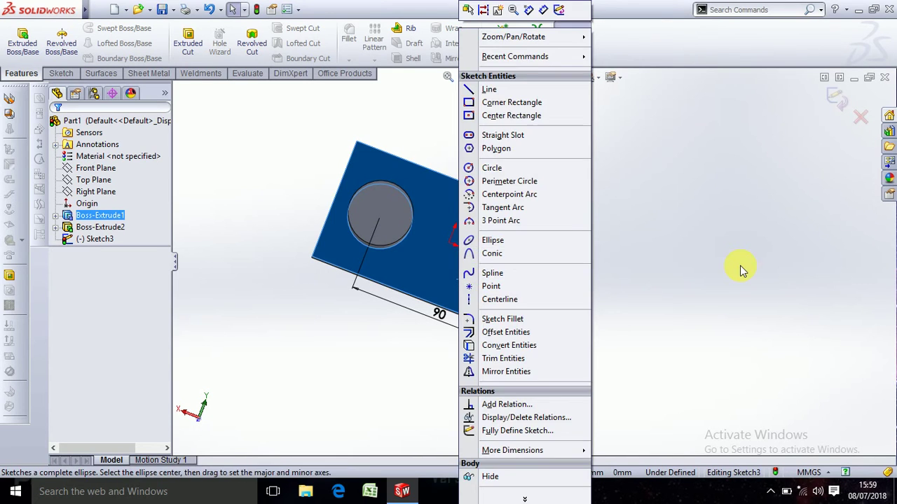
{"action": "key", "text": "space"}
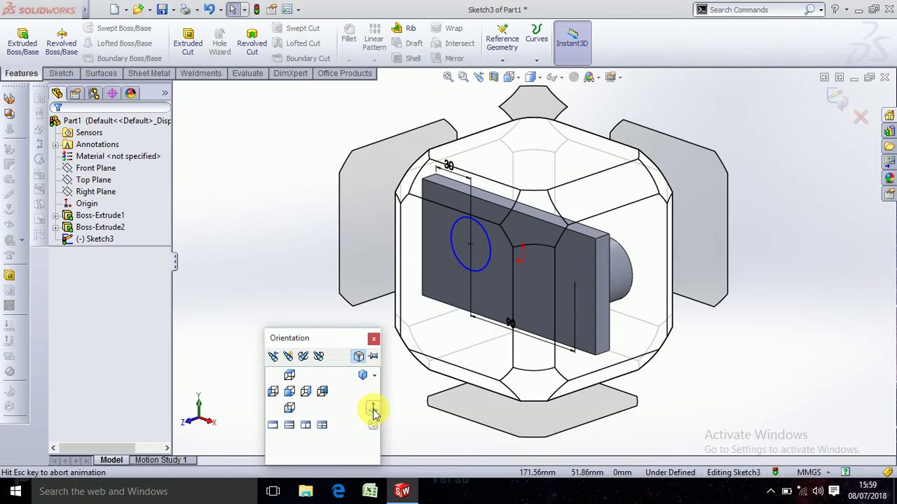
{"action": "left_click", "coordinate": [374, 410]}
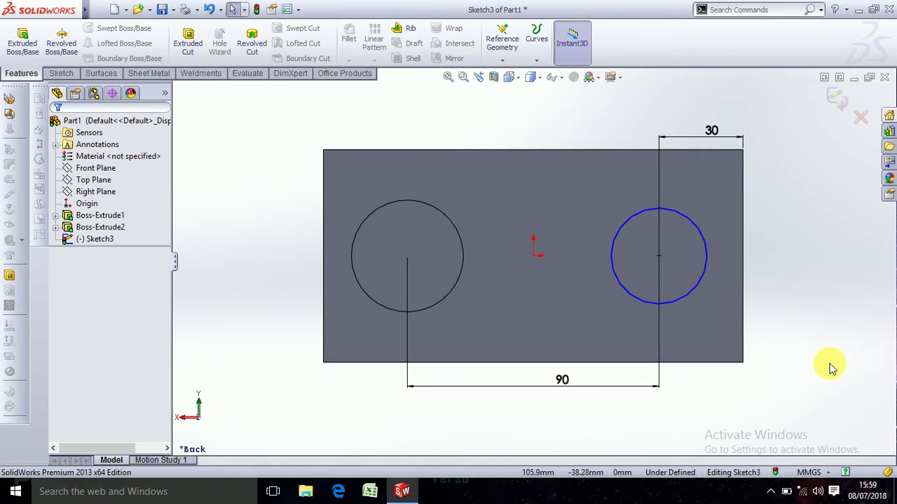
Draw a first line from the plate's right edge to the right circle.
{"action": "left_click", "coordinate": [71, 73]}
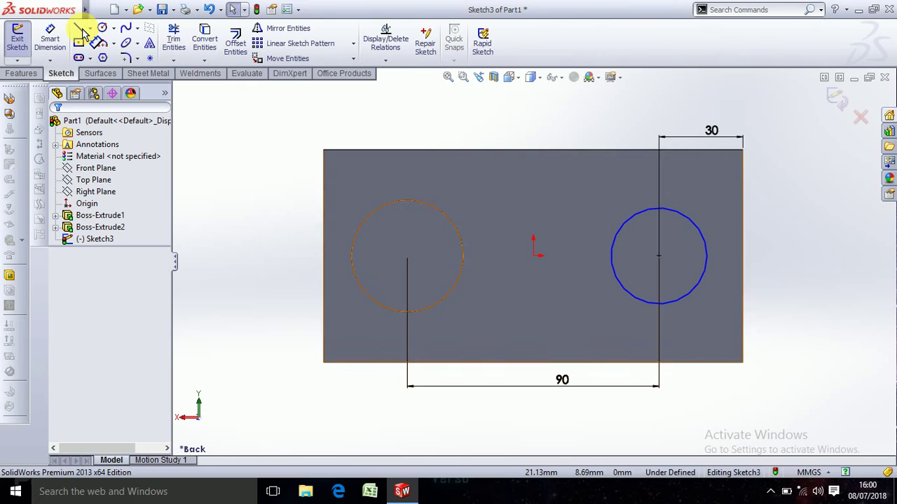
{"action": "left_click", "coordinate": [79, 28]}
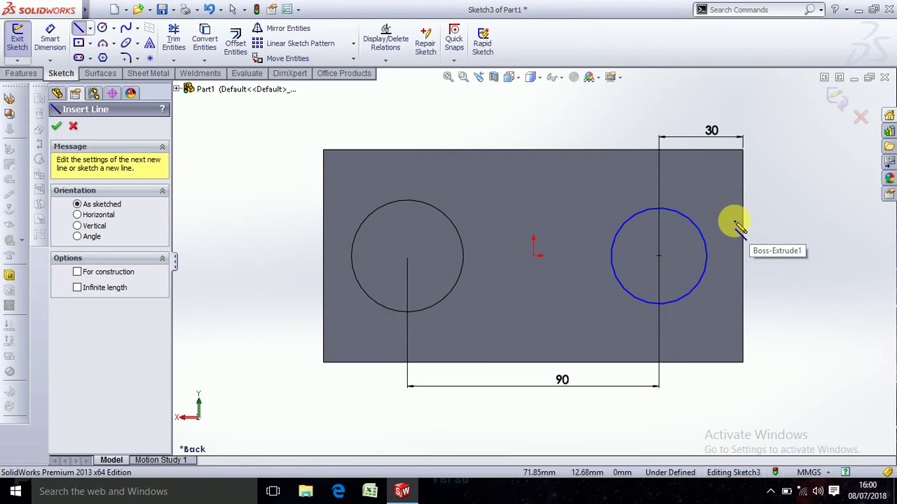
{"action": "left_click", "coordinate": [734, 225]}
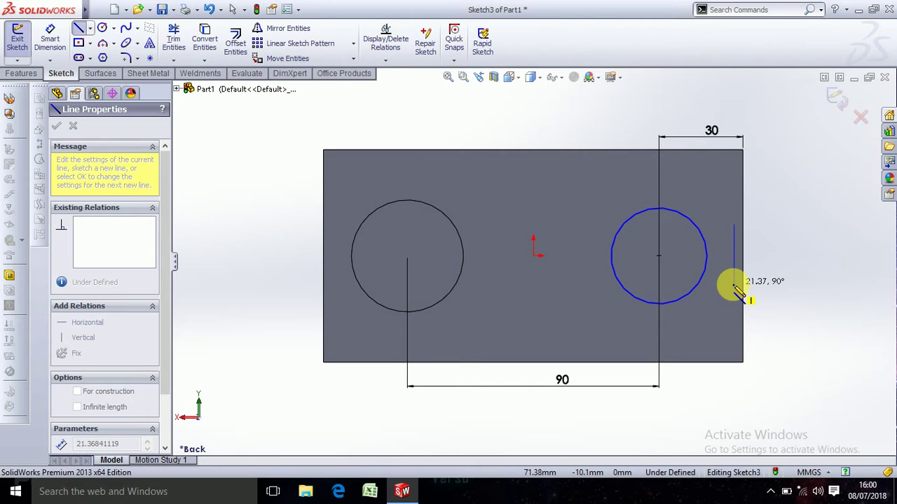
{"action": "key", "text": "Escape"}
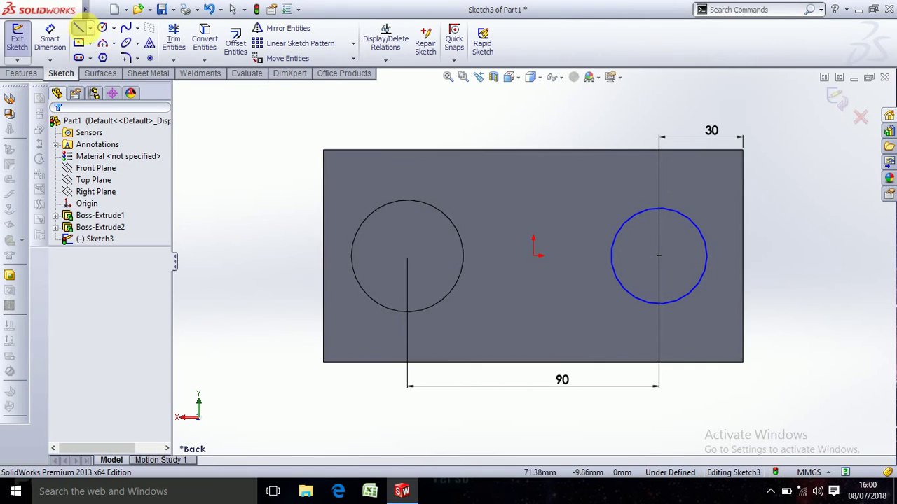
{"action": "left_click", "coordinate": [79, 28]}
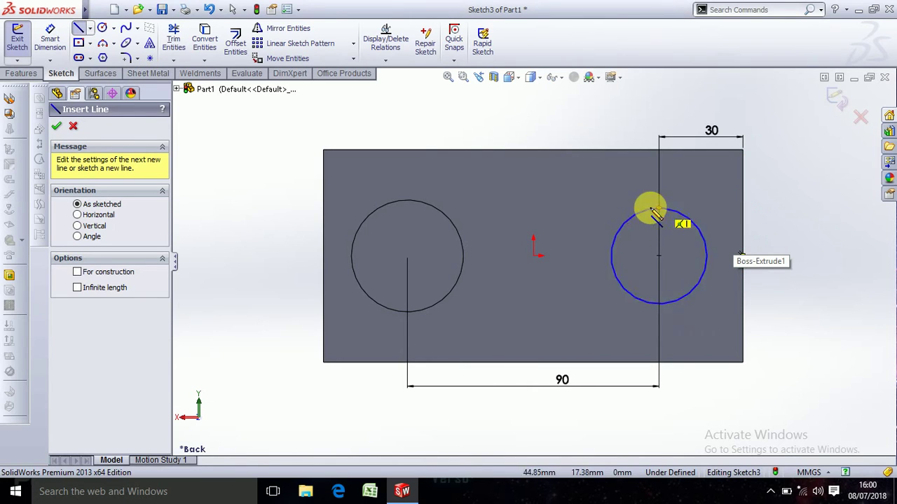
{"action": "left_click", "coordinate": [743, 229]}
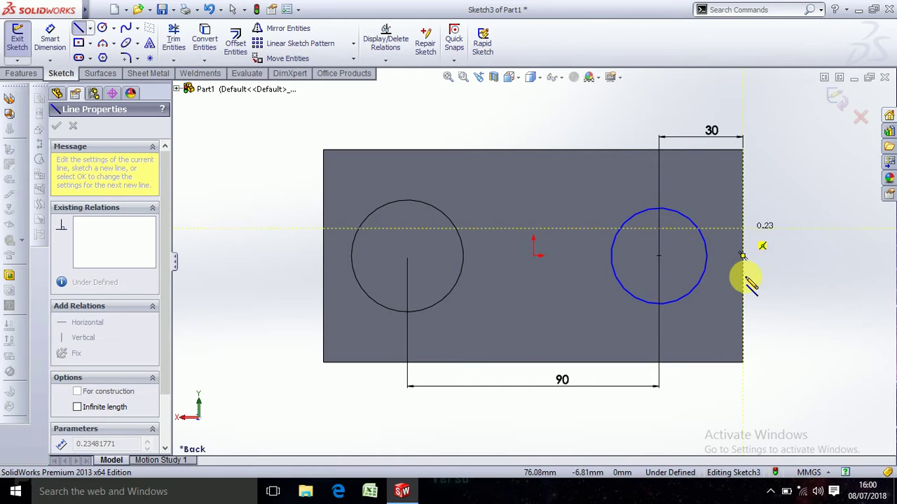
{"action": "left_click", "coordinate": [743, 283]}
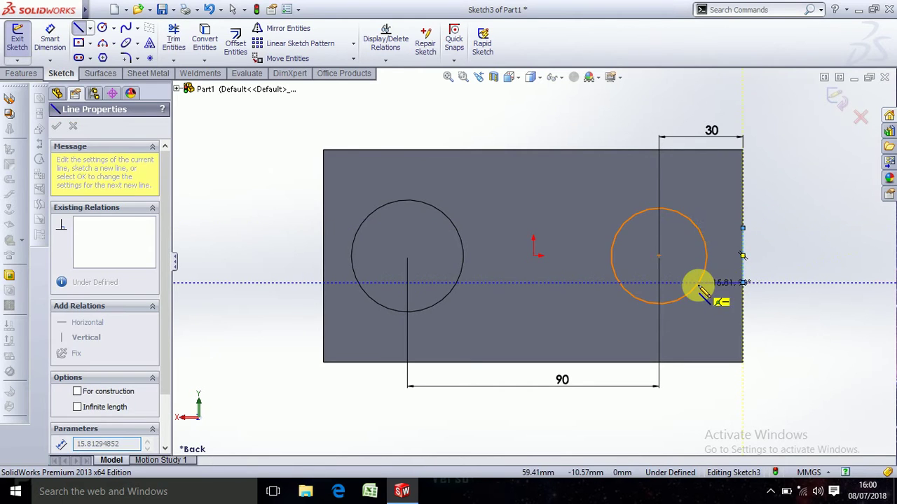
{"action": "left_click", "coordinate": [713, 280]}
{"action": "key", "text": "Escape"}
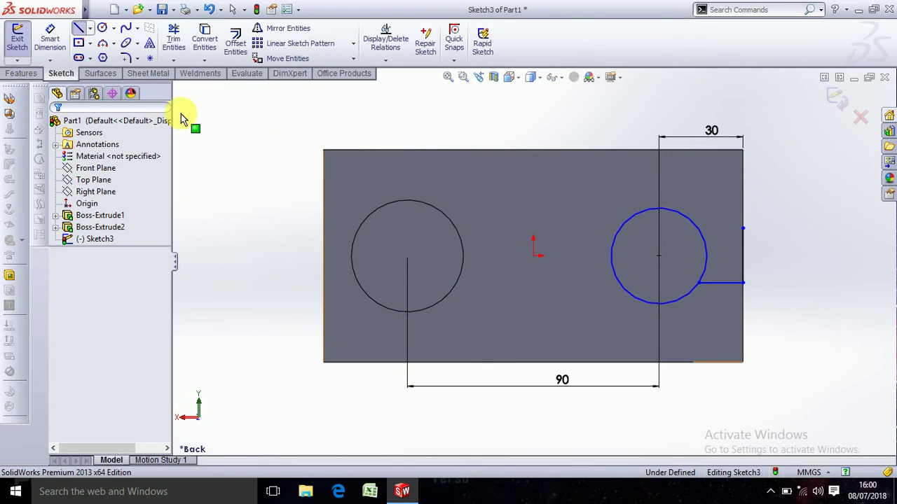
Add the upper horizontal line to the circle and redraw the lower one from the right edge.
{"action": "left_click", "coordinate": [80, 29]}
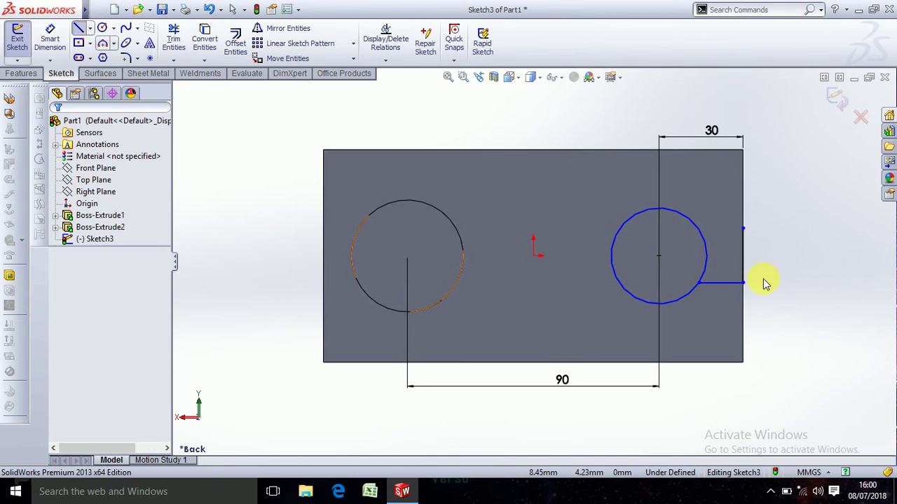
{"action": "left_click", "coordinate": [743, 228]}
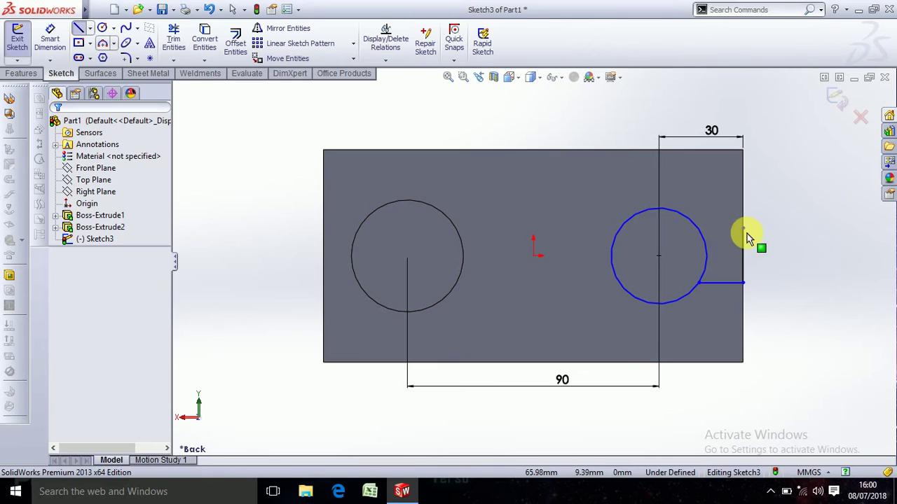
{"action": "left_click", "coordinate": [744, 229]}
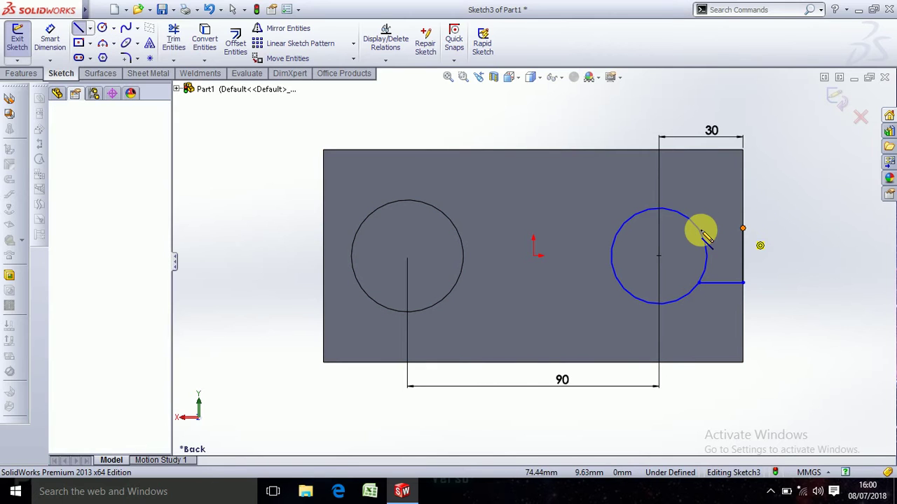
{"action": "left_click", "coordinate": [700, 232]}
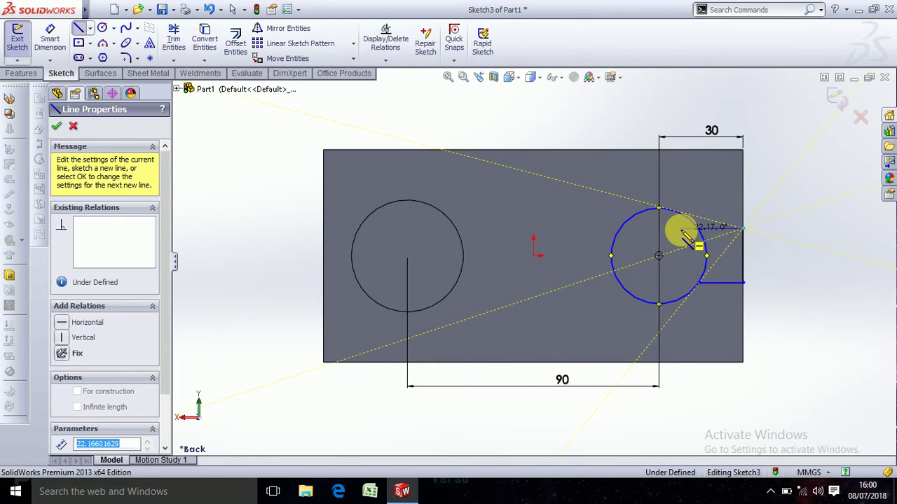
{"action": "left_click", "coordinate": [723, 287]}
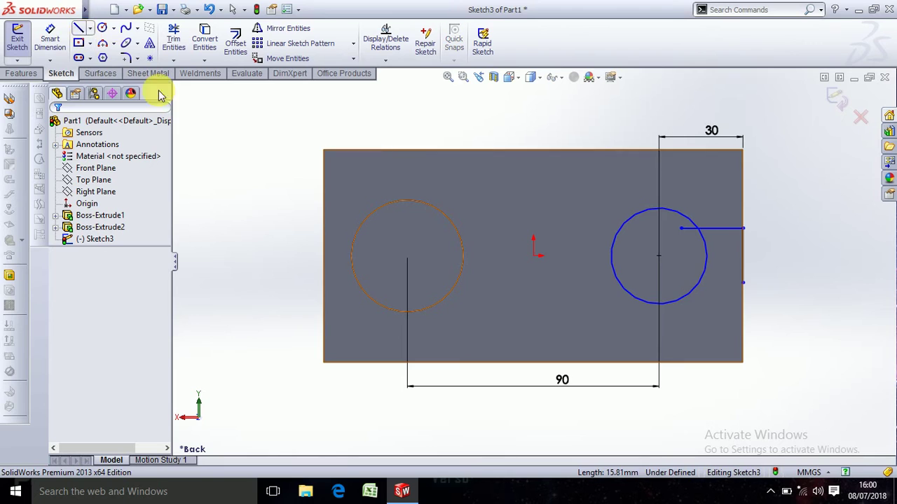
{"action": "left_click", "coordinate": [77, 28]}
{"action": "left_click", "coordinate": [80, 30]}
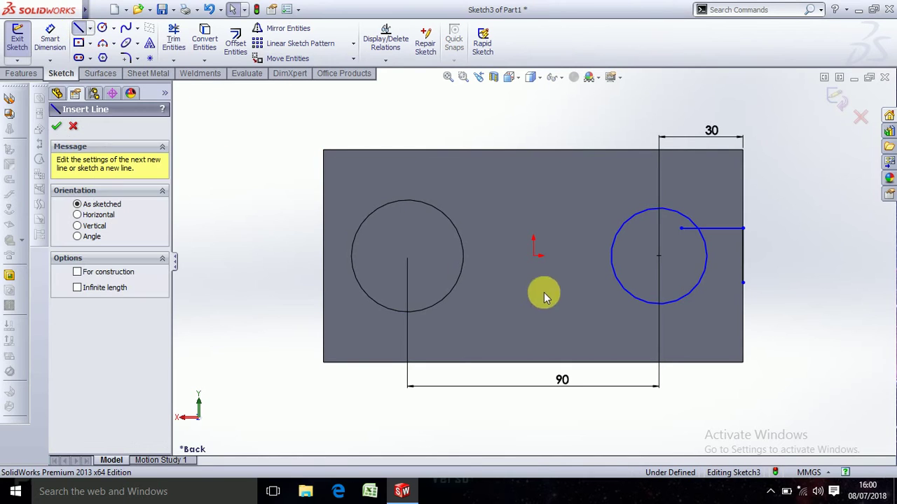
{"action": "left_click", "coordinate": [744, 284]}
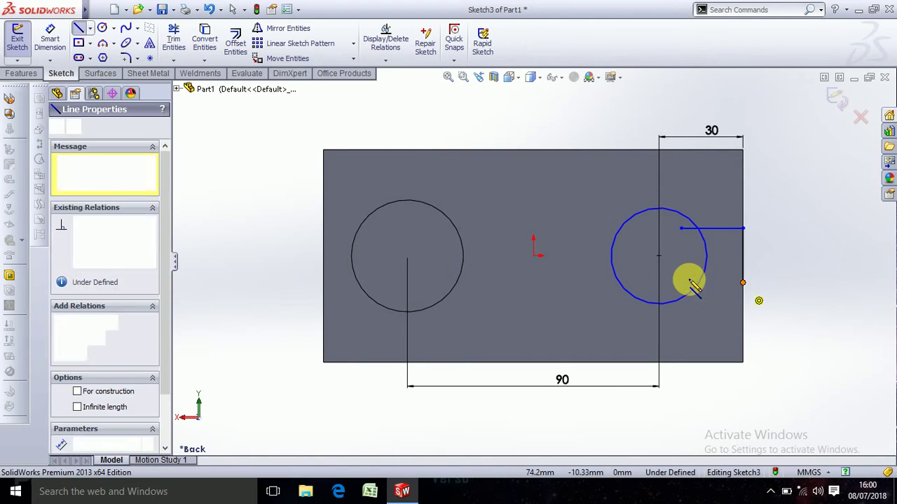
{"action": "left_click", "coordinate": [681, 283]}
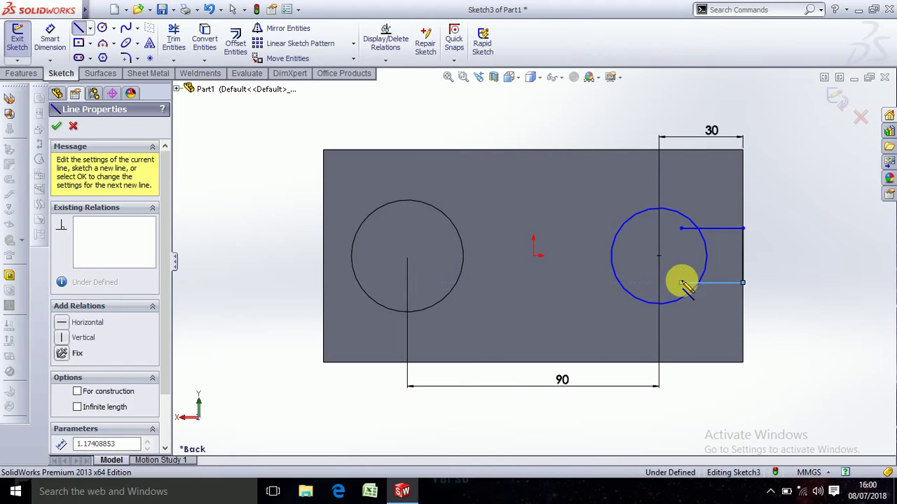
{"action": "key", "text": "Escape"}
{"action": "scroll", "coordinate": [700, 294], "scroll_direction": "down", "scroll_amount": 2}
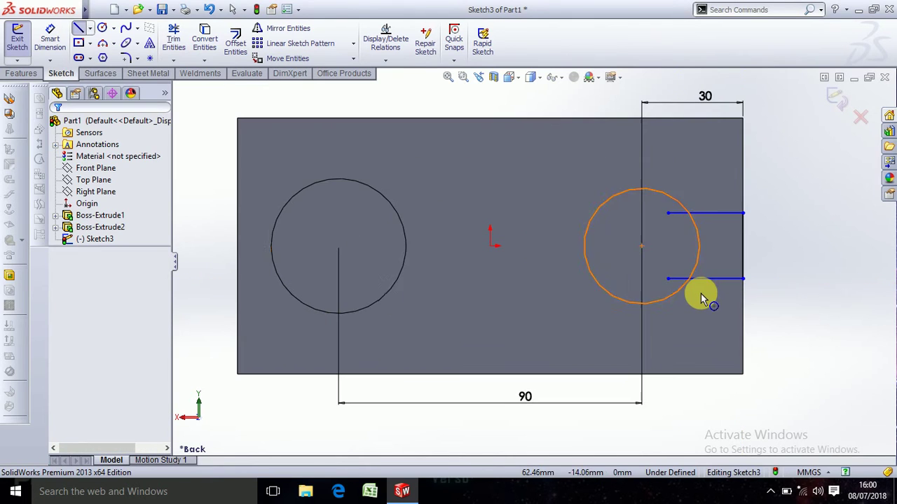
Dimension the upper line 10 mm from the right circle's centre.
{"action": "left_click", "coordinate": [51, 41]}
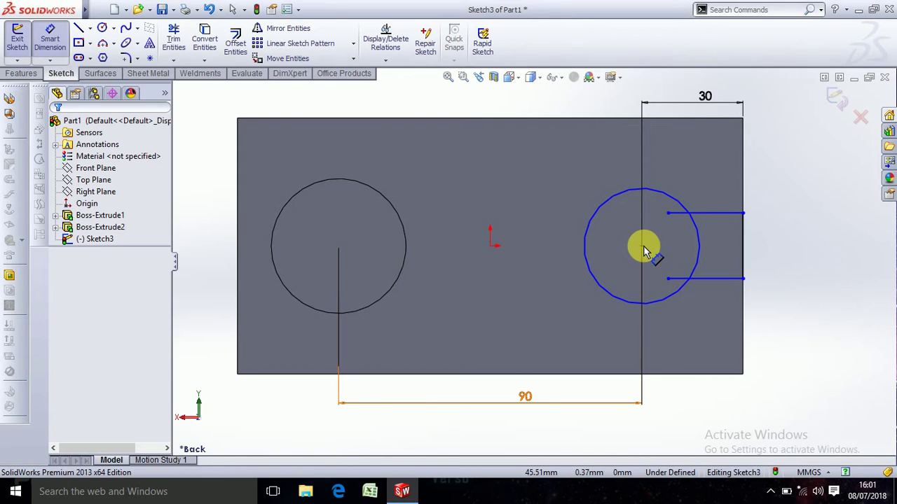
{"action": "left_click", "coordinate": [727, 213]}
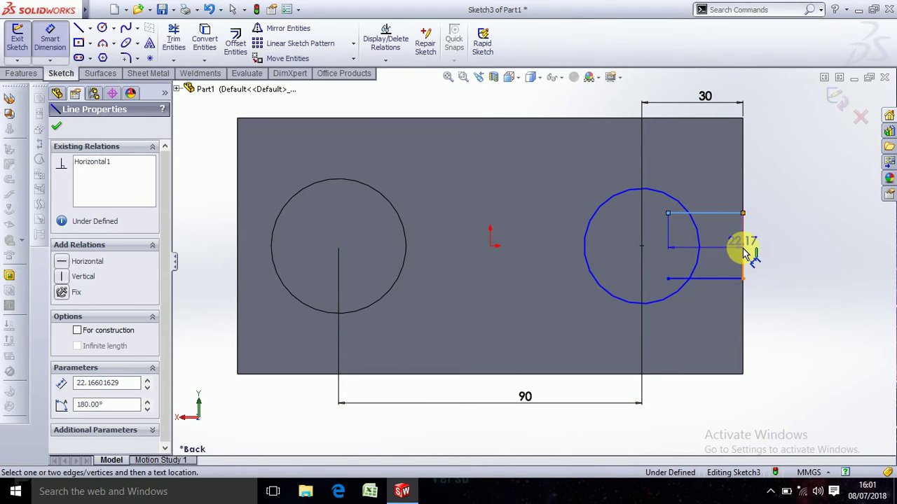
{"action": "left_click", "coordinate": [644, 249]}
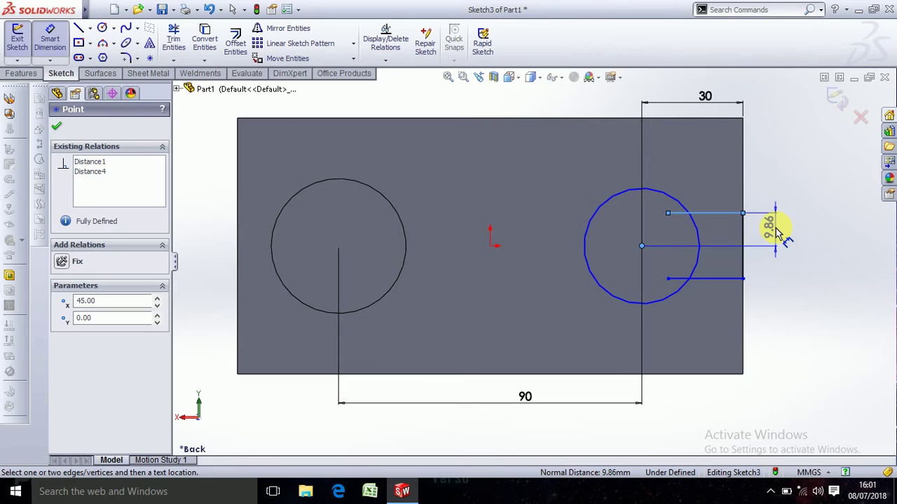
{"action": "left_click", "coordinate": [777, 234]}
{"action": "type", "text": "10"}
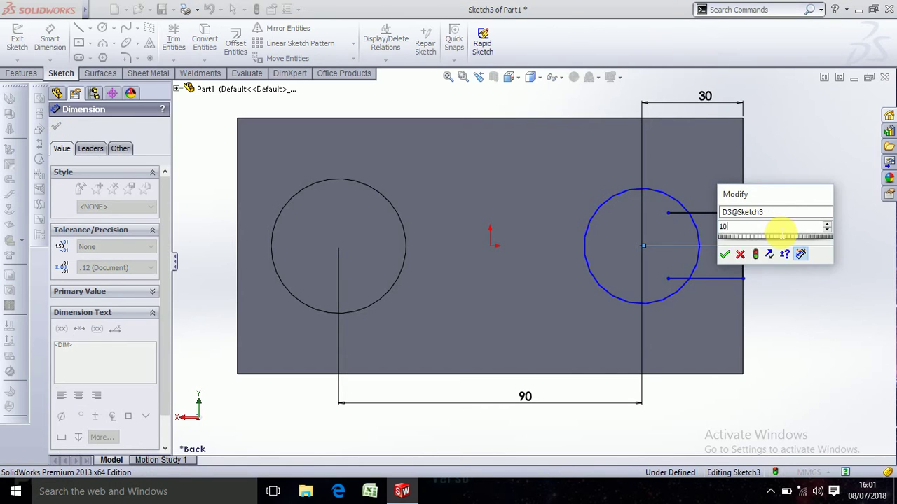
{"action": "key", "text": "Return"}
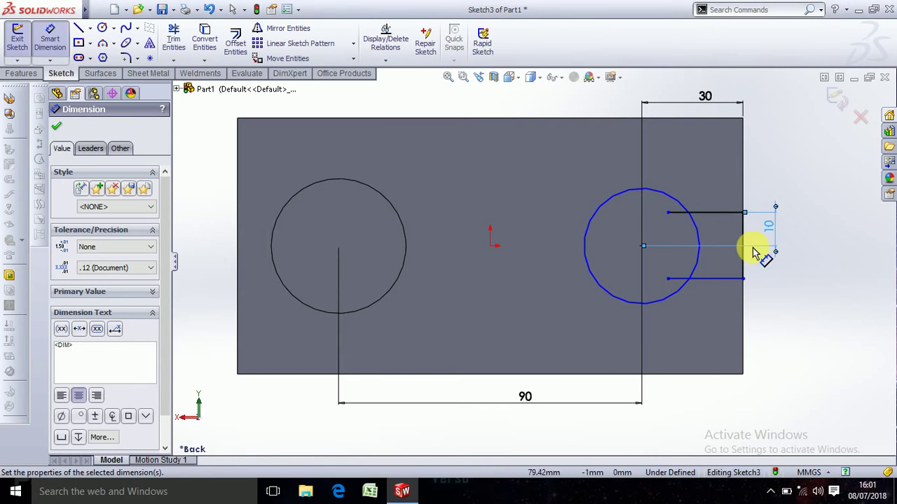
Dimension the spacing between the two lines as 20 mm.
{"action": "left_click", "coordinate": [770, 254]}
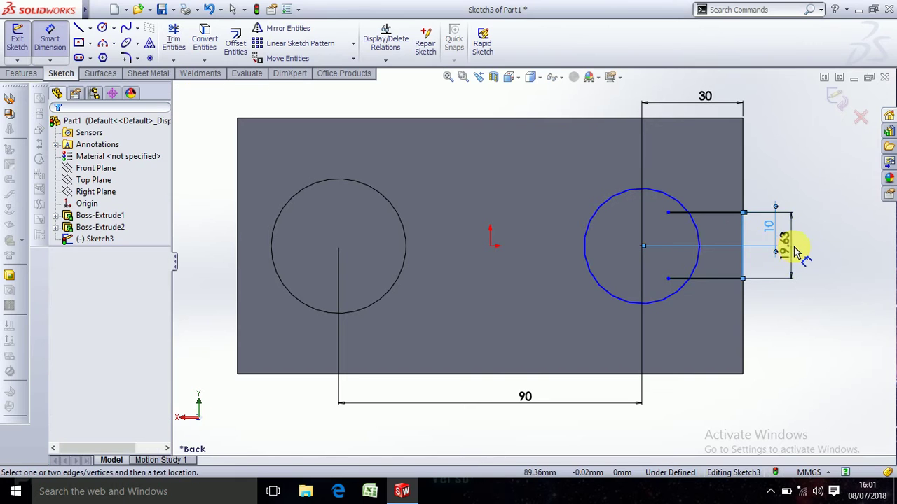
{"action": "left_click", "coordinate": [792, 247]}
{"action": "type", "text": "20"}
{"action": "key", "text": "Return"}
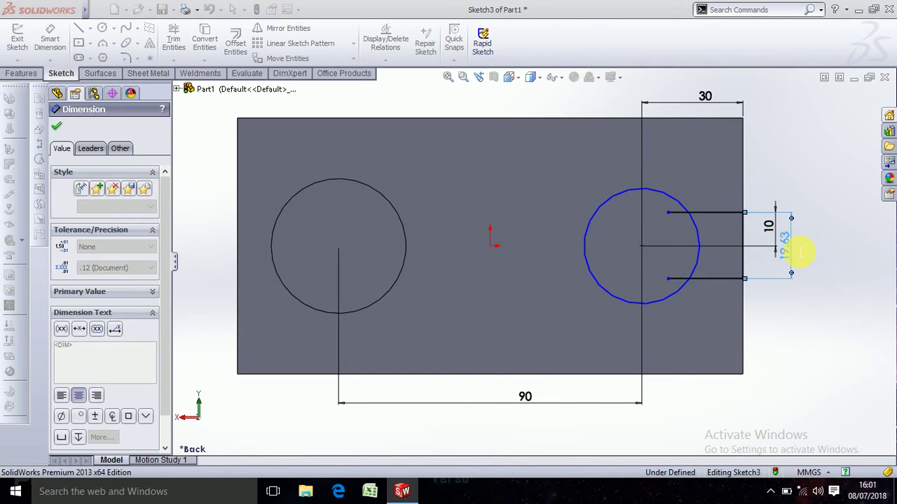
{"action": "left_click", "coordinate": [739, 247]}
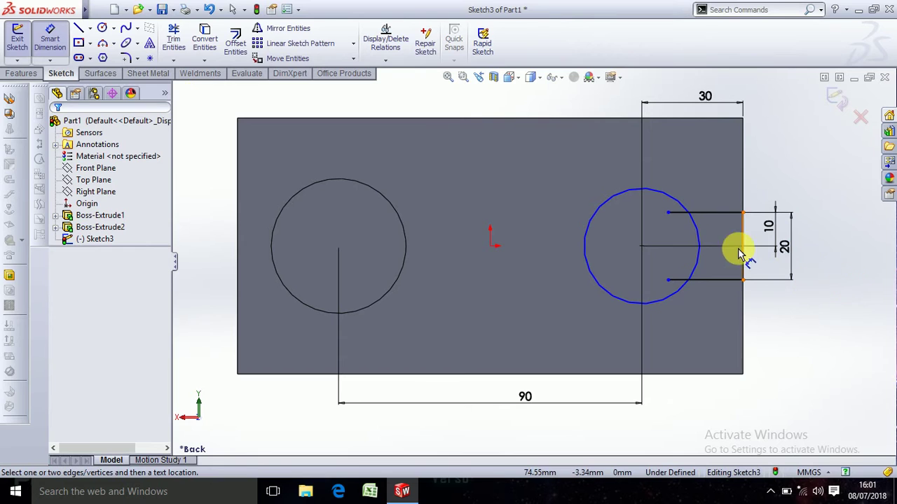
{"action": "left_click", "coordinate": [49, 35]}
Power-trim the line stubs inside the right circle, then exit Sketch3.
{"action": "left_click", "coordinate": [170, 40]}
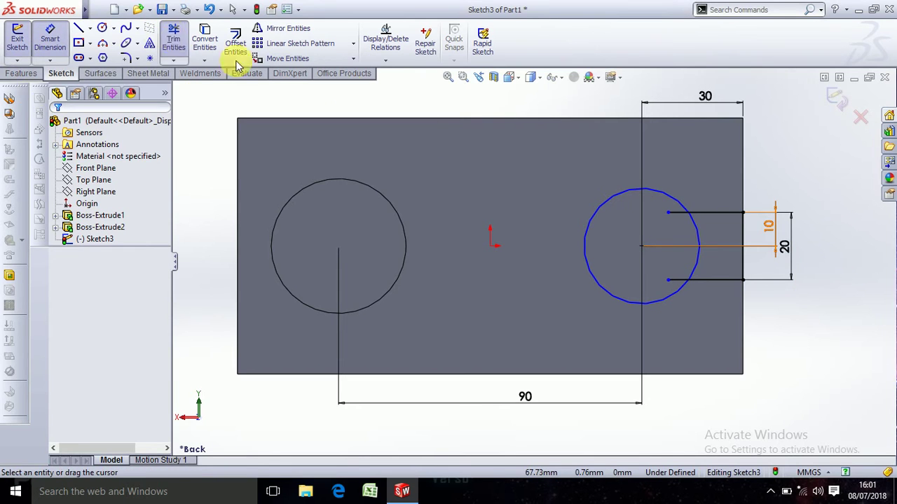
{"action": "scroll", "coordinate": [672, 233], "scroll_direction": "up", "scroll_amount": 2}
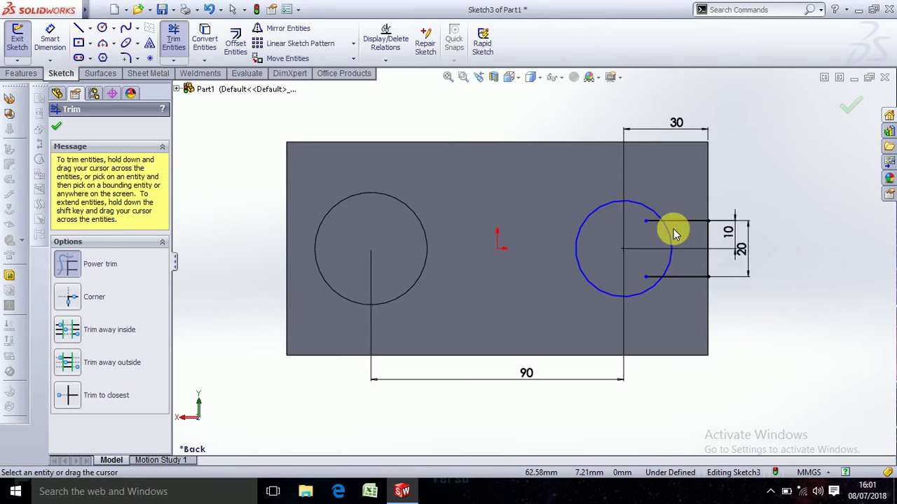
{"action": "scroll", "coordinate": [646, 245], "scroll_direction": "down", "scroll_amount": 2}
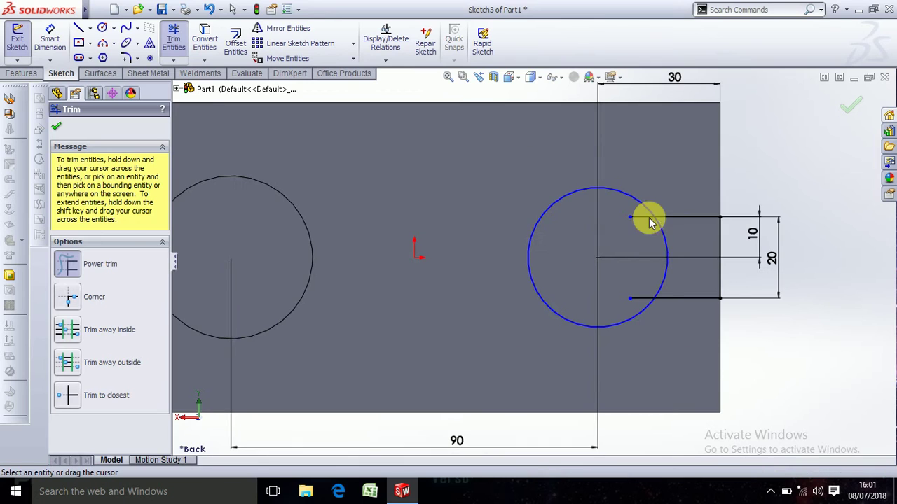
{"action": "left_click_drag", "start_coordinate": [638, 223], "coordinate": [634, 306]}
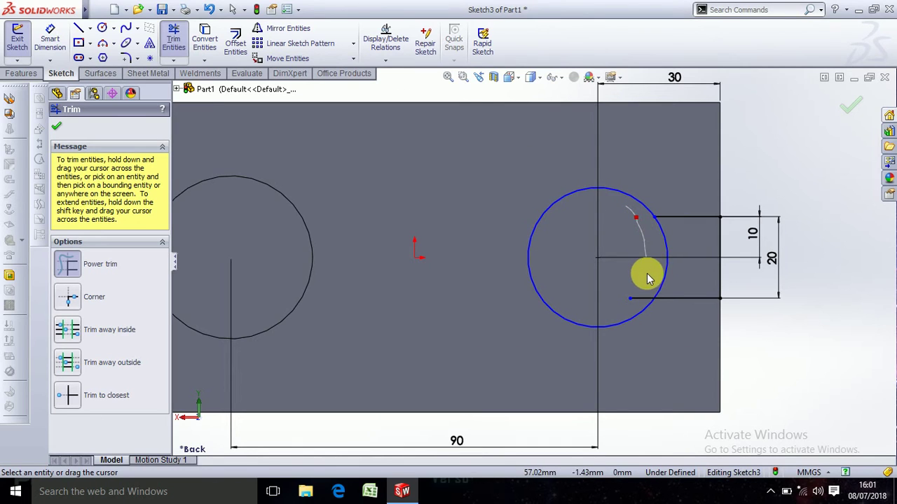
{"action": "scroll", "coordinate": [587, 261], "scroll_direction": "up", "scroll_amount": 1}
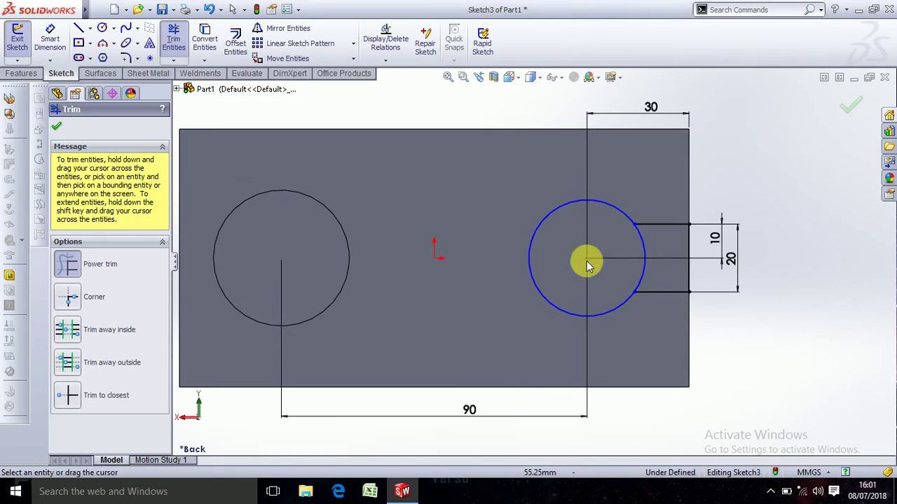
{"action": "left_click", "coordinate": [56, 126]}
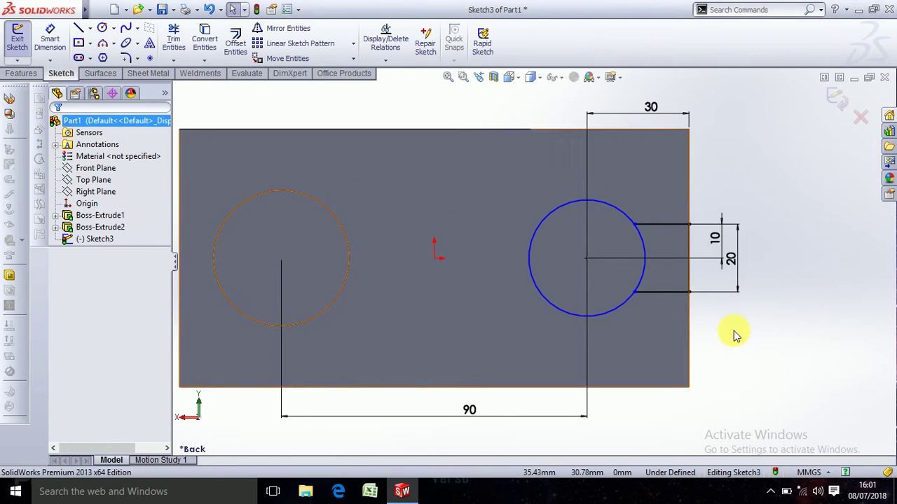
{"action": "key", "text": "z"}
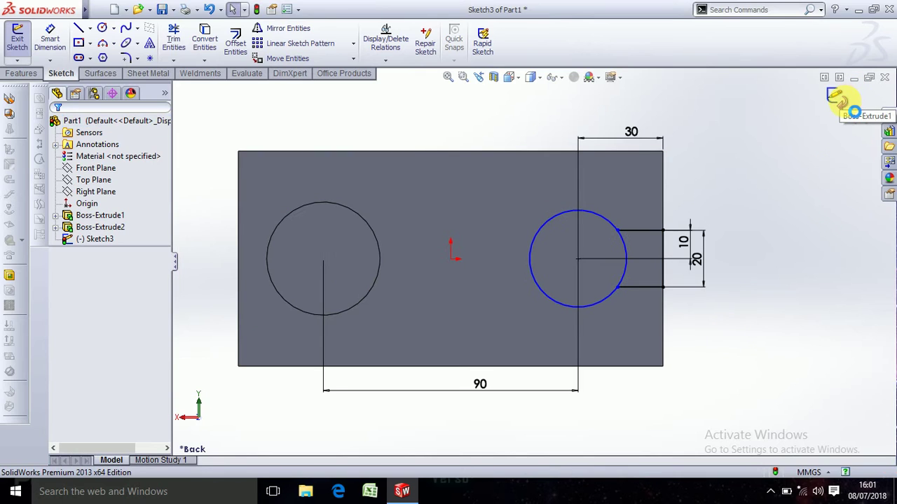
{"action": "left_click", "coordinate": [841, 101]}
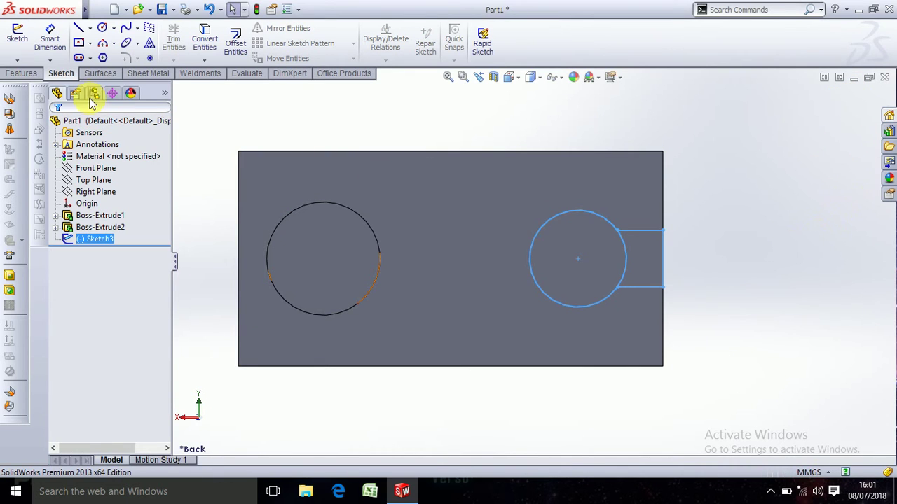
Extrude Sketch3's circle and tab regions 90 mm into a tall boss.
{"action": "left_click", "coordinate": [22, 73]}
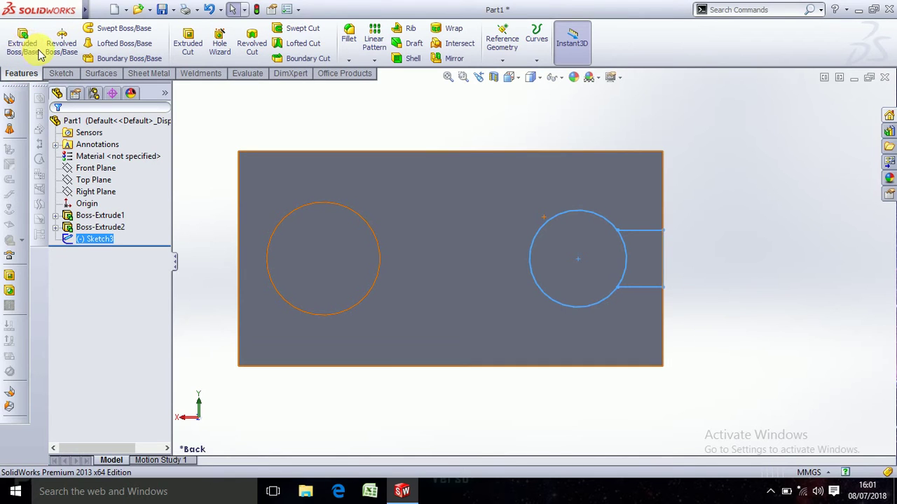
{"action": "left_click", "coordinate": [38, 51]}
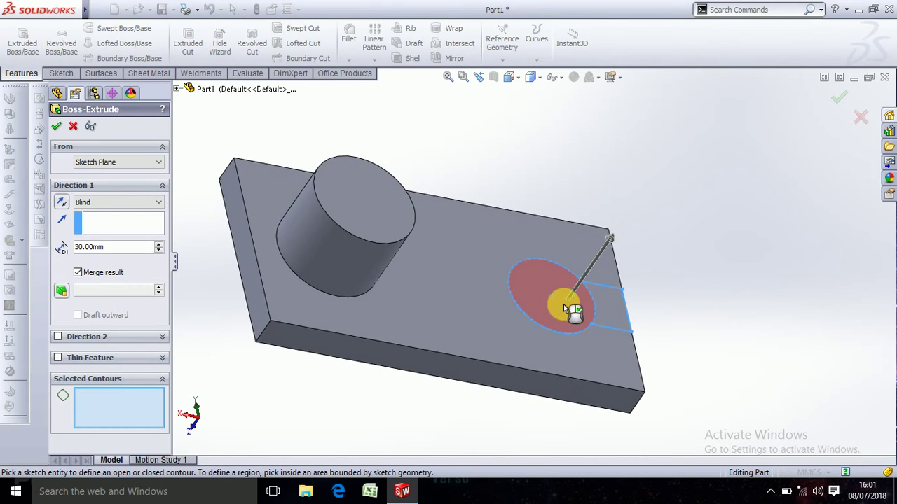
{"action": "left_click", "coordinate": [582, 305]}
{"action": "left_click", "coordinate": [616, 315]}
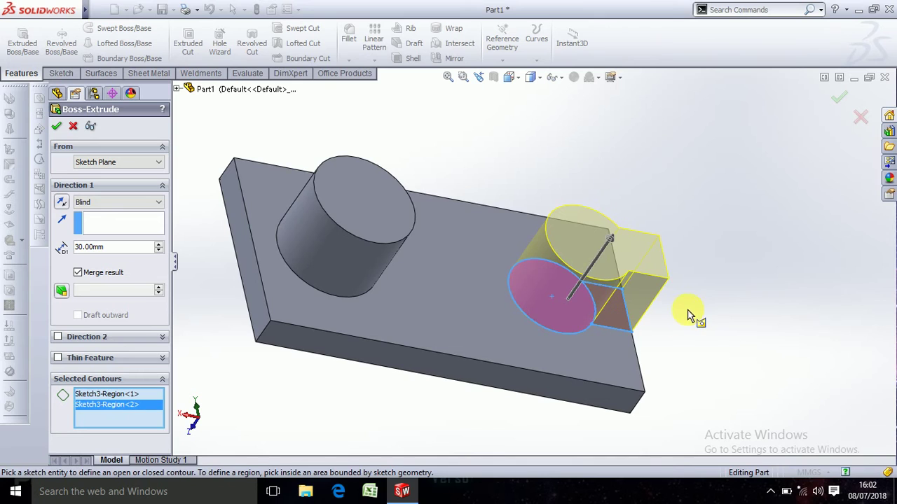
{"action": "middle_click_drag", "start_coordinate": [691, 316], "coordinate": [677, 320]}
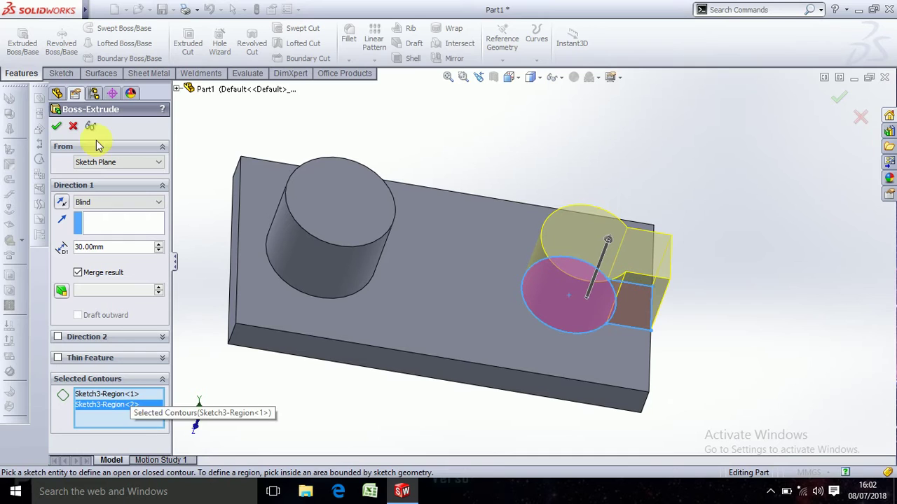
{"action": "left_click", "coordinate": [112, 246]}
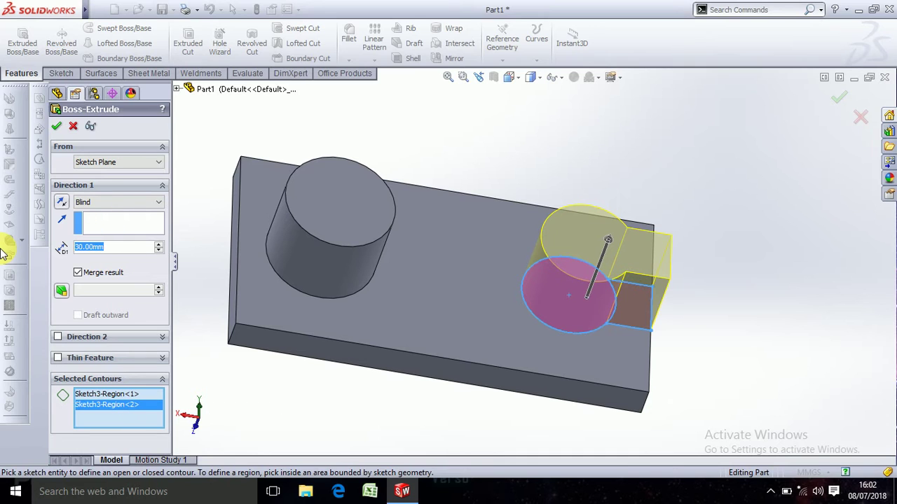
{"action": "type", "text": "90"}
{"action": "key", "text": "Return"}
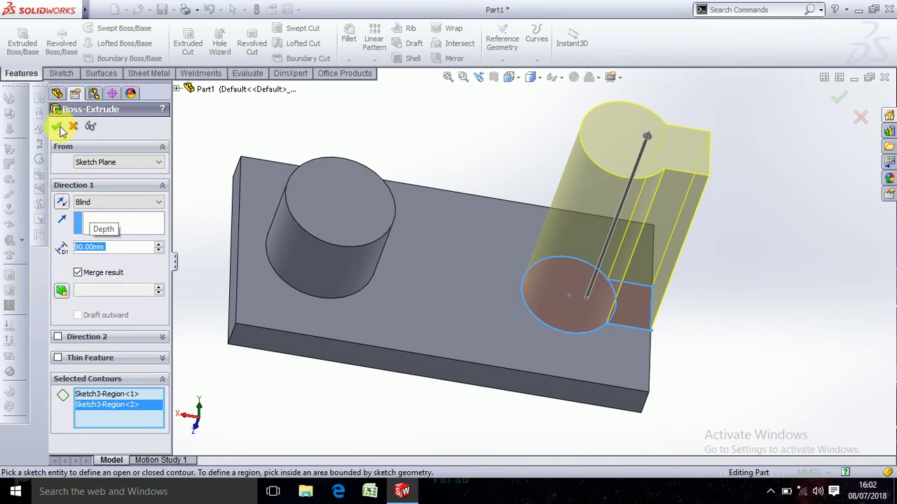
{"action": "left_click", "coordinate": [54, 128]}
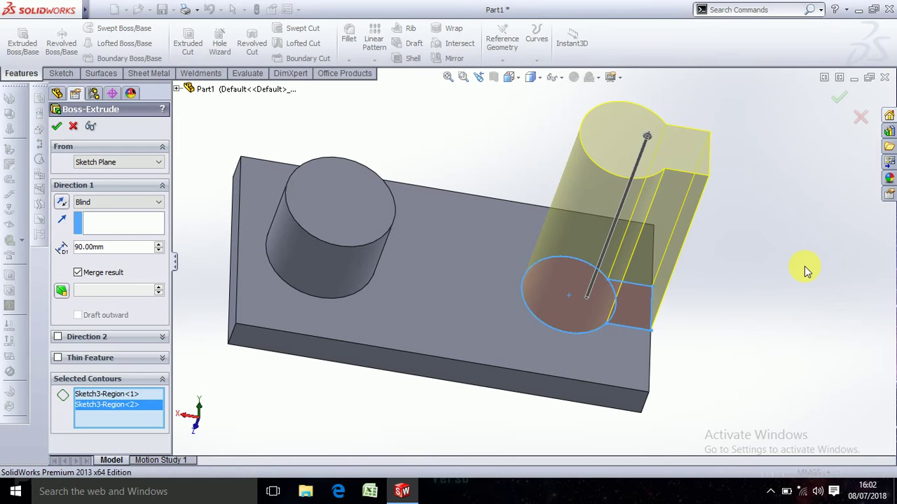
{"action": "mouse_move", "coordinate": [806, 269]}
{"action": "middle_mouse_down"}
{"action": "mouse_move", "coordinate": [780, 304]}
{"action": "mouse_move", "coordinate": [788, 347]}
{"action": "mouse_move", "coordinate": [818, 351]}
{"action": "mouse_move", "coordinate": [792, 362]}
{"action": "mouse_move", "coordinate": [782, 266]}
{"action": "mouse_move", "coordinate": [791, 266]}
{"action": "mouse_move", "coordinate": [803, 232]}
{"action": "mouse_move", "coordinate": [821, 315]}
{"action": "middle_mouse_up"}
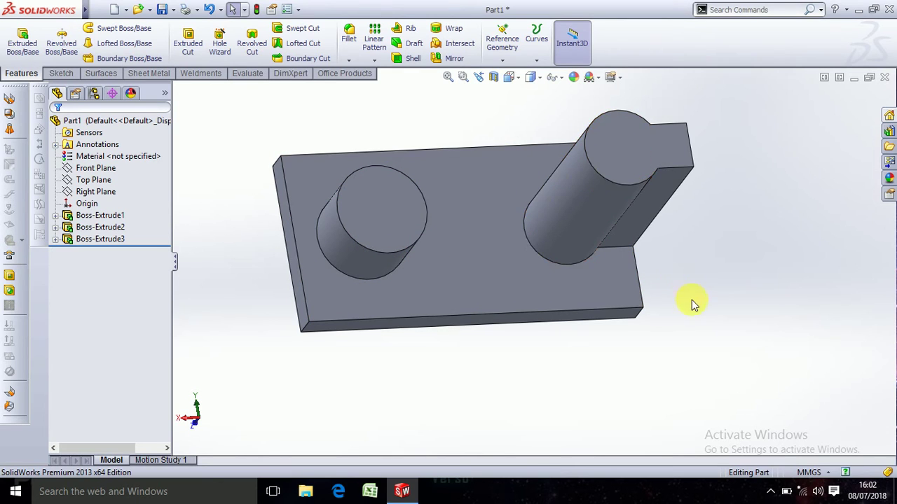
Start a new sketch on the left boss's top face.
{"action": "middle_click_drag", "start_coordinate": [696, 291], "coordinate": [685, 296]}
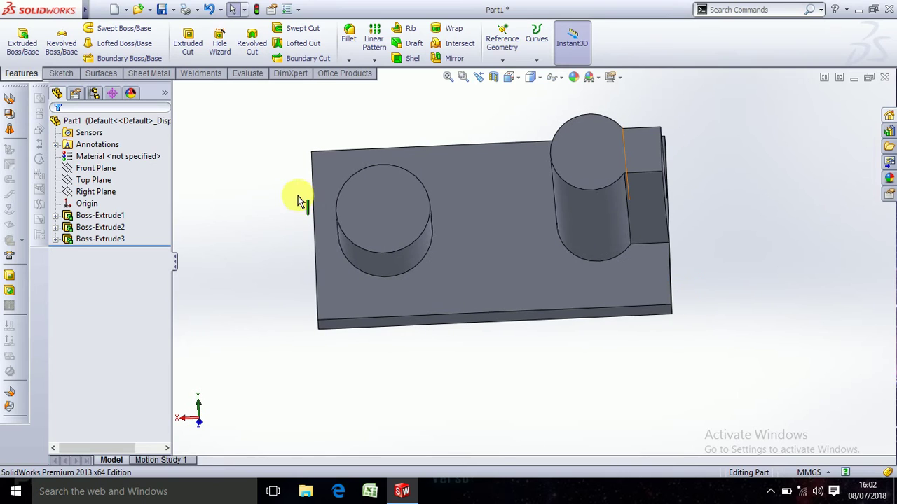
{"action": "left_click", "coordinate": [388, 223]}
{"action": "left_click", "coordinate": [438, 181]}
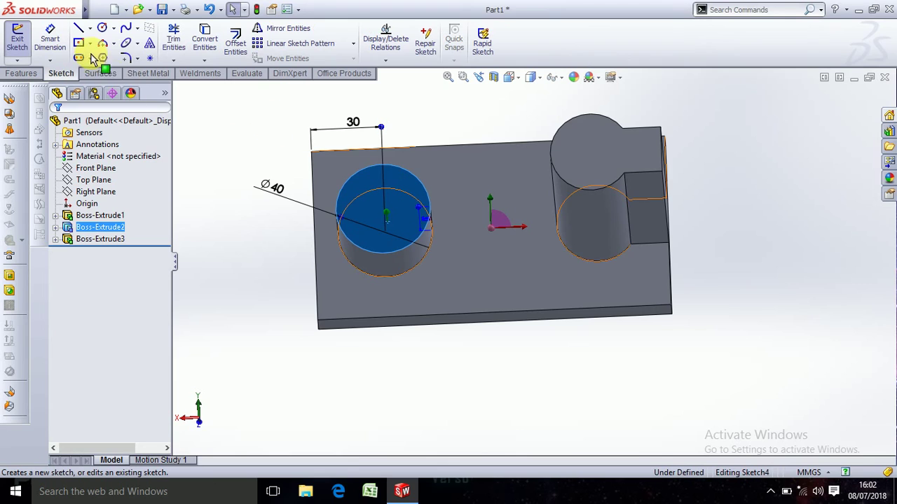
{"action": "left_click", "coordinate": [102, 28]}
{"action": "left_click", "coordinate": [353, 217]}
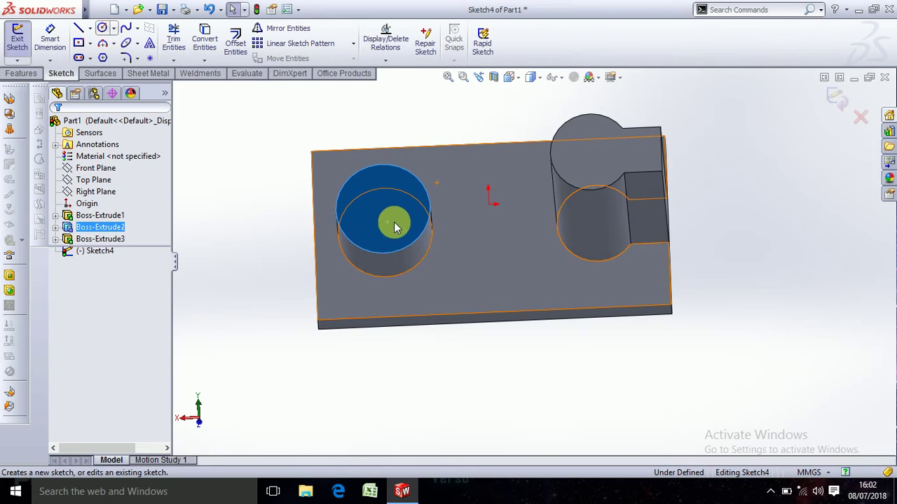
{"action": "left_click", "coordinate": [382, 226]}
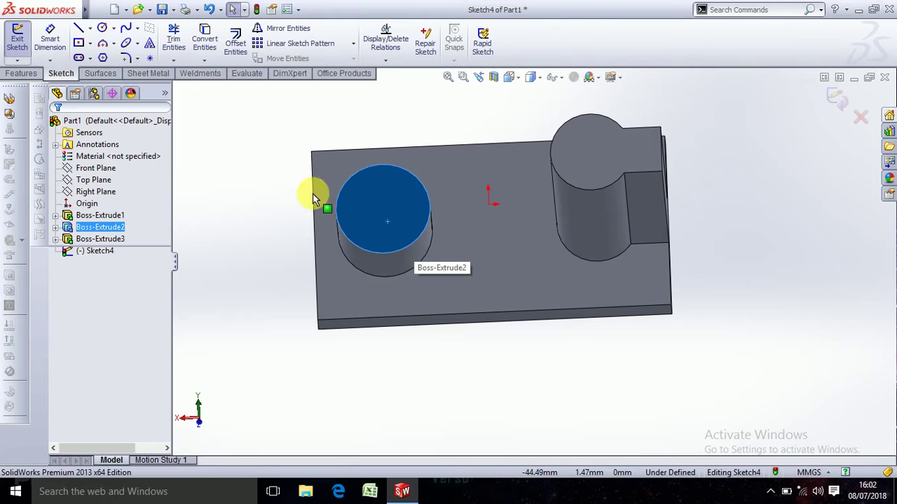
Draw a 7 mm radius circle centred on the left boss and exit the sketch.
{"action": "left_click", "coordinate": [103, 29]}
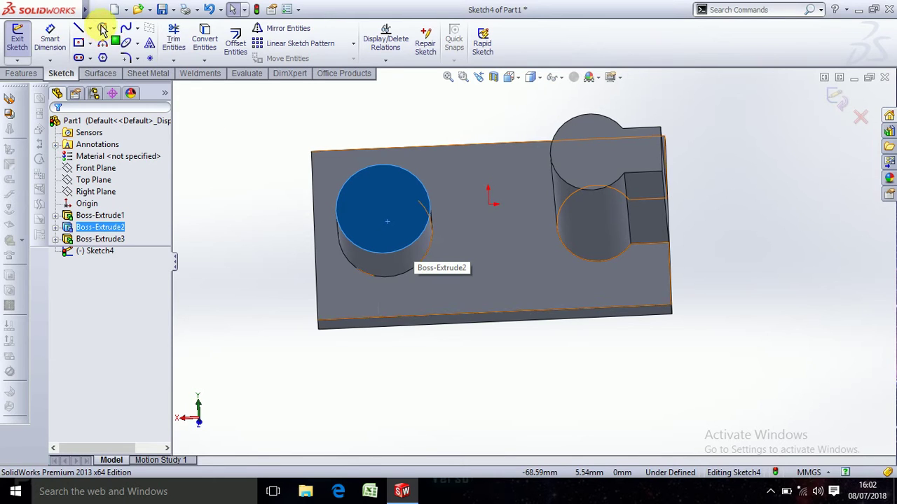
{"action": "left_click", "coordinate": [102, 29]}
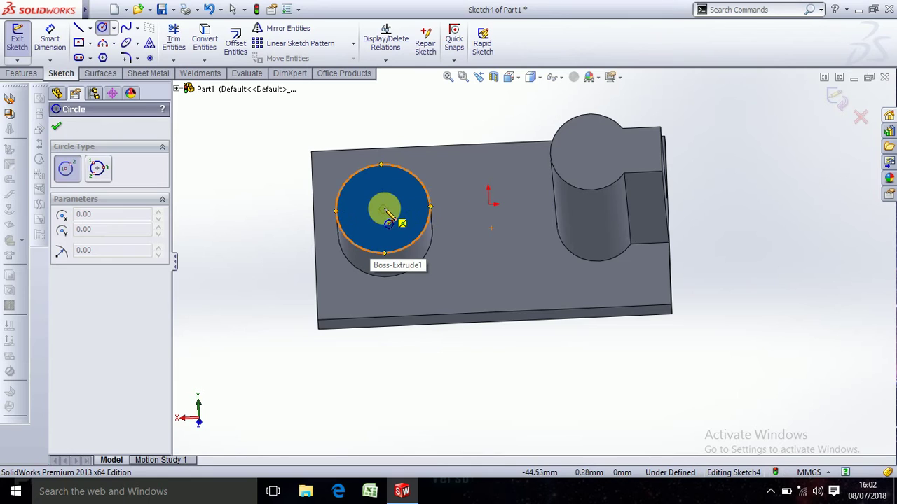
{"action": "left_click", "coordinate": [382, 209]}
{"action": "left_click", "coordinate": [404, 209]}
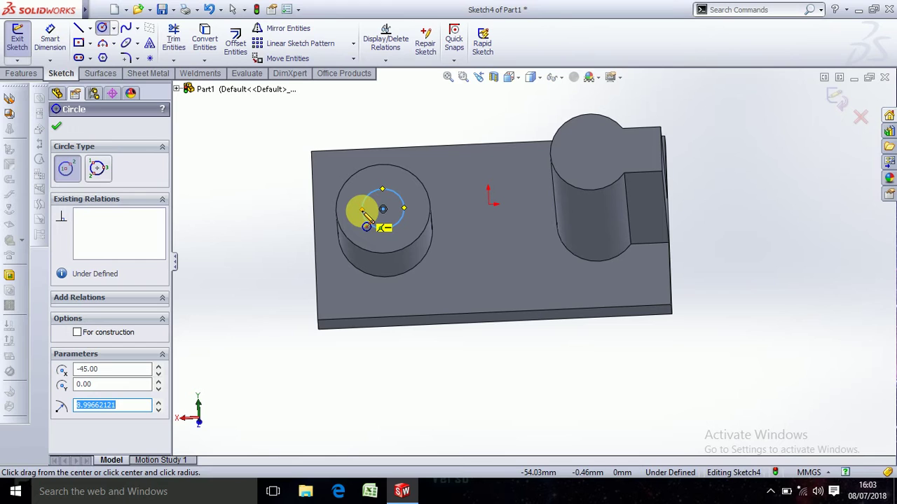
{"action": "type", "text": "7"}
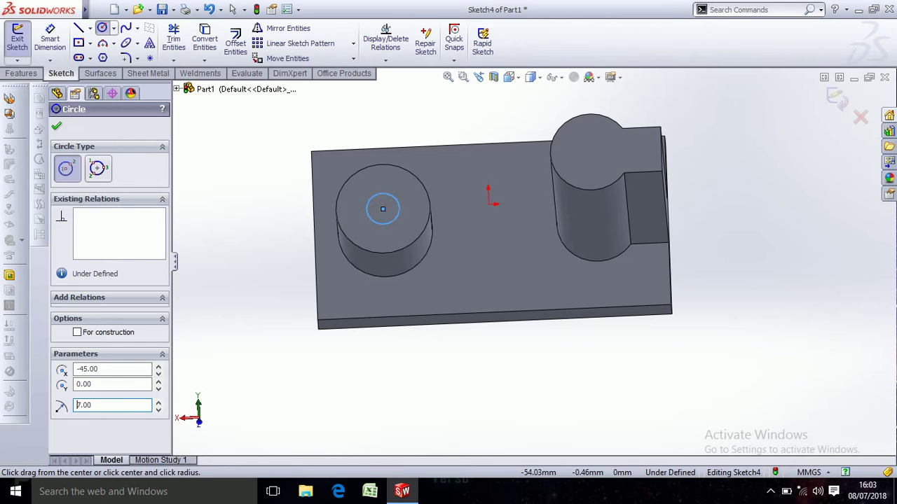
{"action": "left_click", "coordinate": [56, 121]}
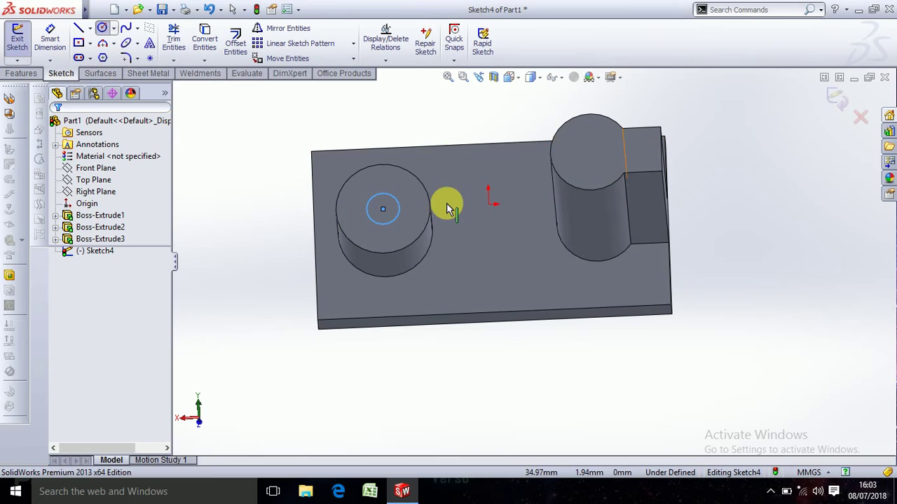
{"action": "left_click", "coordinate": [102, 28]}
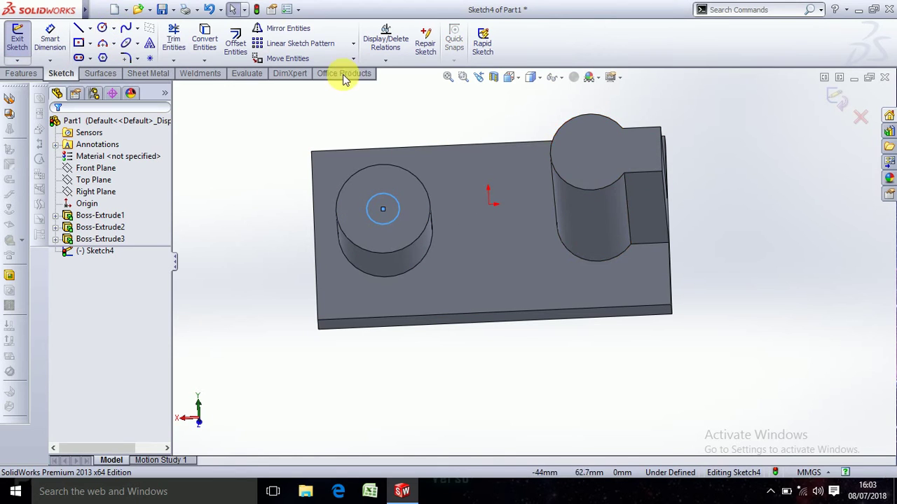
{"action": "left_click", "coordinate": [588, 143]}
{"action": "key", "text": "Escape"}
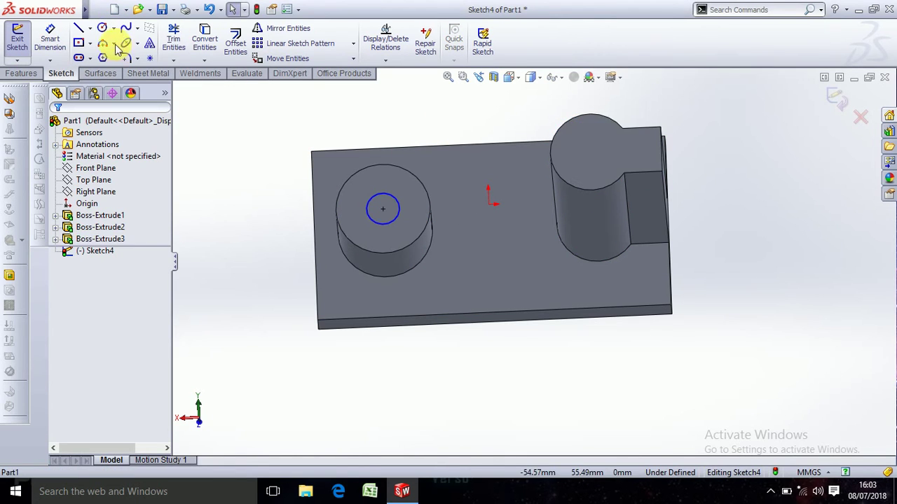
{"action": "left_click", "coordinate": [102, 28]}
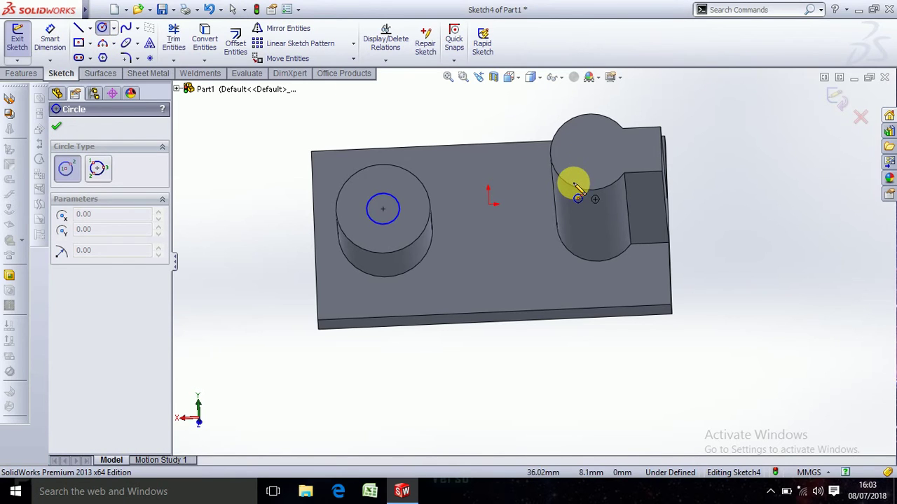
{"action": "key", "text": "Escape"}
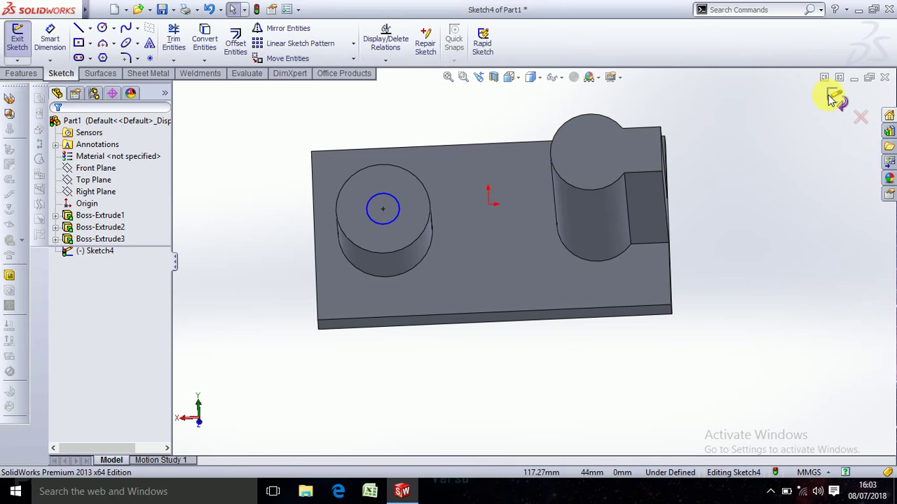
{"action": "left_click", "coordinate": [834, 98]}
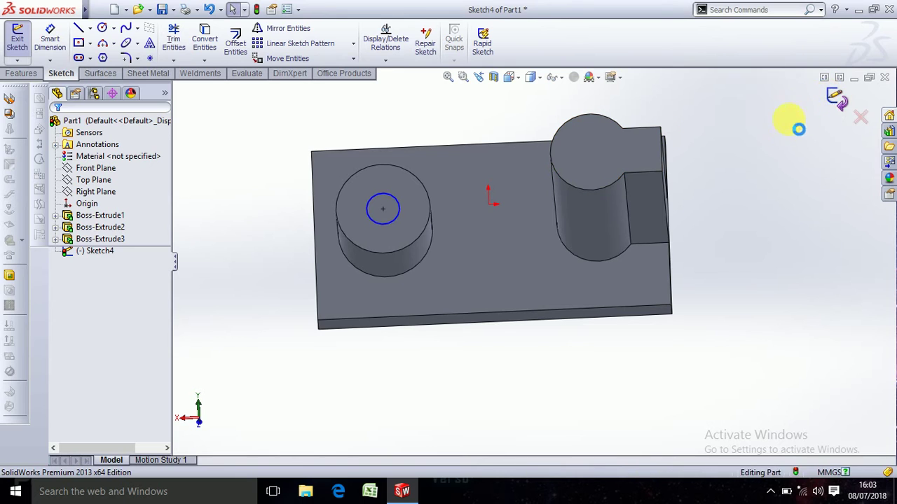
Sketch a circle of radius 6 centred on the right boss's top face.
{"action": "right_click", "coordinate": [570, 153]}
{"action": "left_click", "coordinate": [594, 133]}
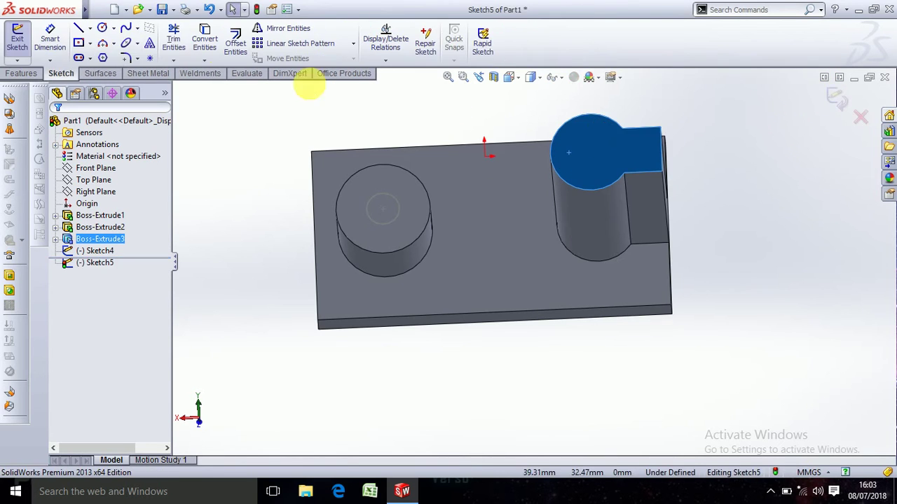
{"action": "left_click", "coordinate": [102, 28]}
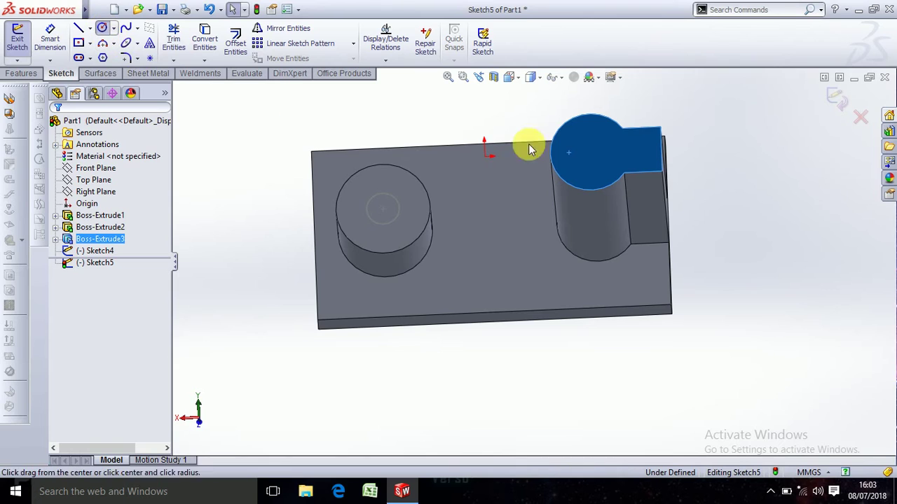
{"action": "left_click", "coordinate": [590, 152]}
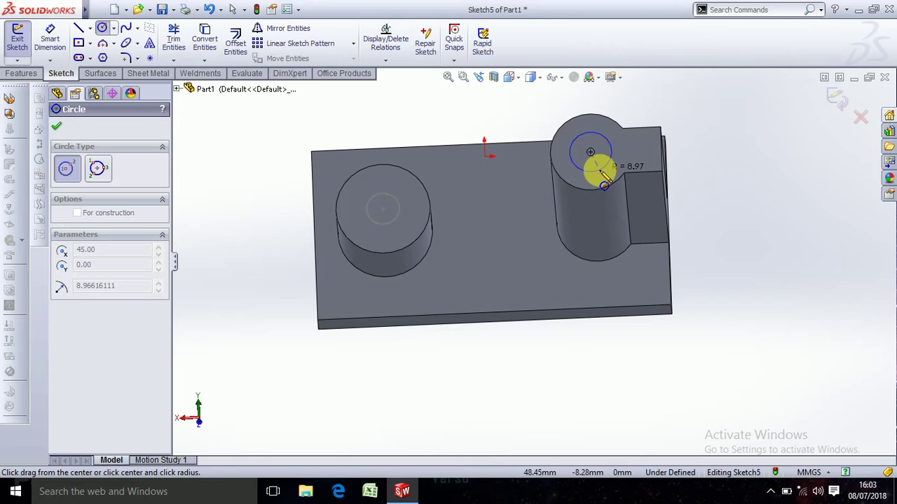
{"action": "left_click", "coordinate": [602, 173]}
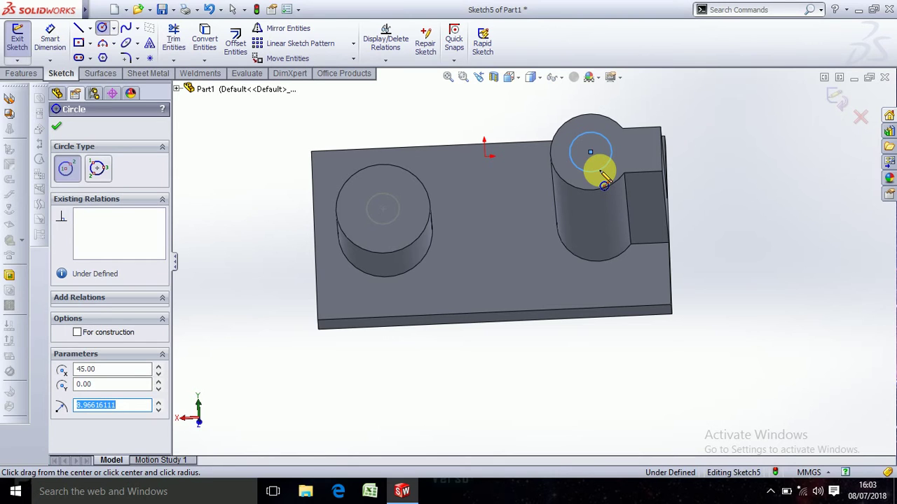
{"action": "type", "text": "5"}
{"action": "key", "text": "Return"}
{"action": "type", "text": "6"}
{"action": "key", "text": "Return"}
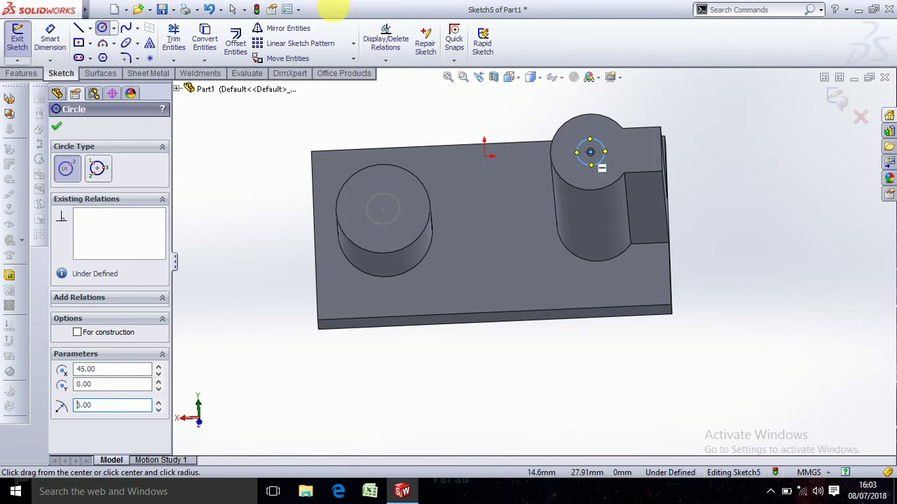
{"action": "left_click", "coordinate": [57, 128]}
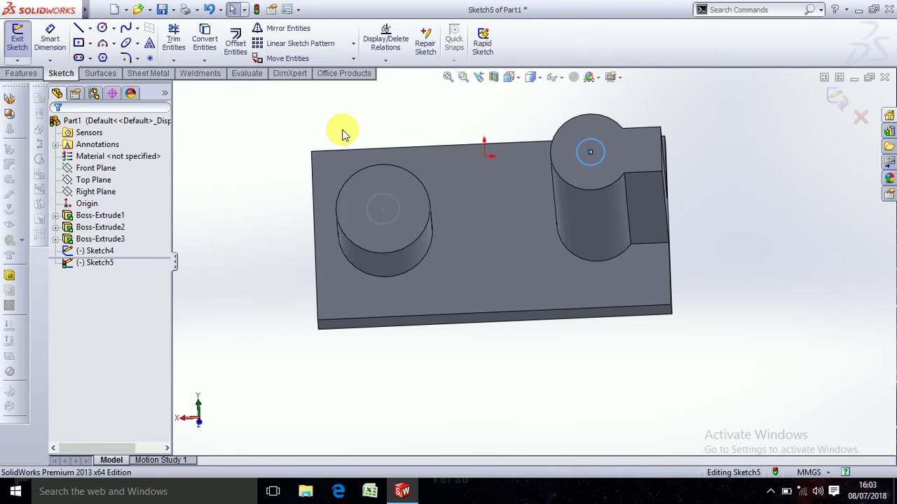
{"action": "left_click", "coordinate": [20, 73]}
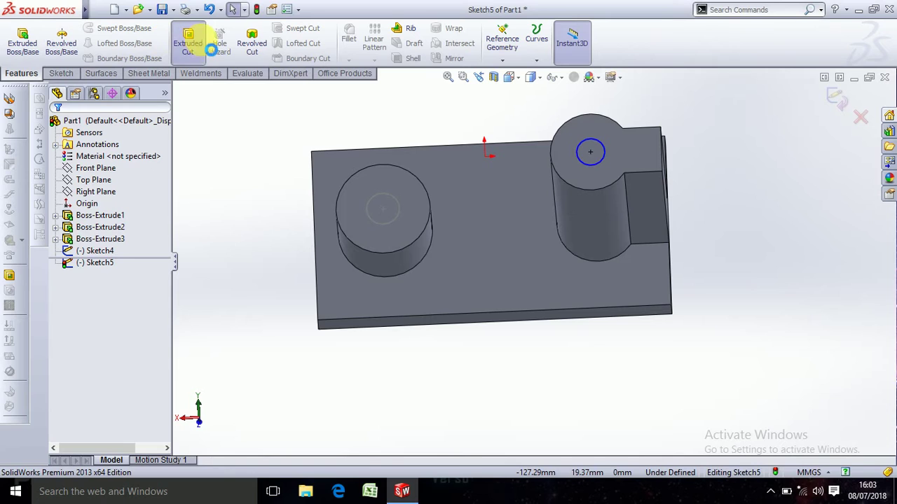
Cut the circle 90 mm blind into the right boss to bore a hole.
{"action": "left_click", "coordinate": [188, 39]}
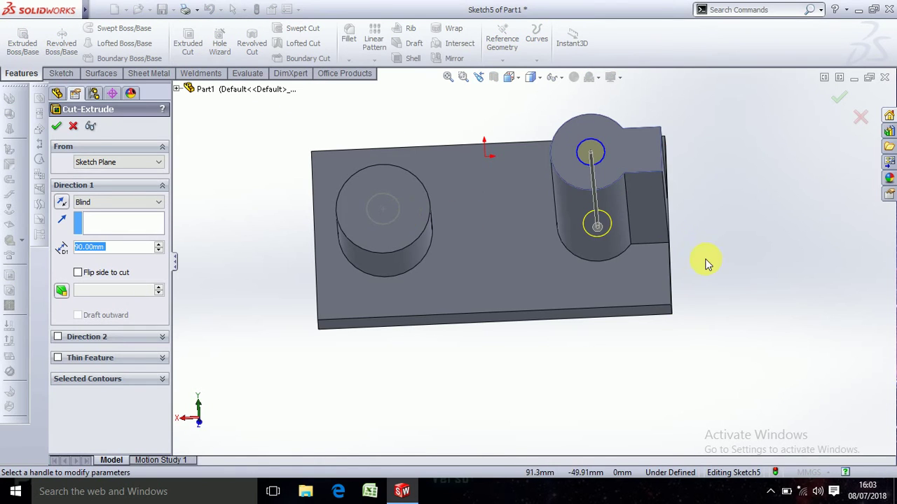
{"action": "middle_click_drag", "start_coordinate": [708, 262], "coordinate": [766, 287]}
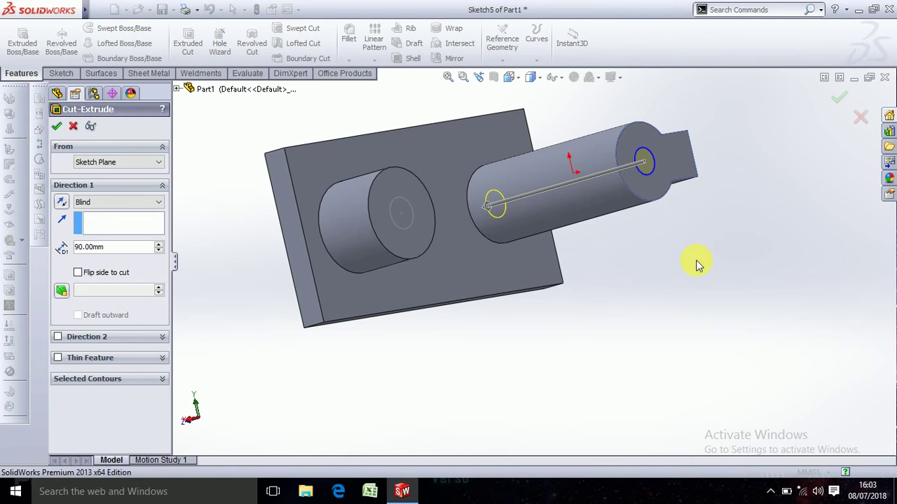
{"action": "left_click", "coordinate": [839, 97]}
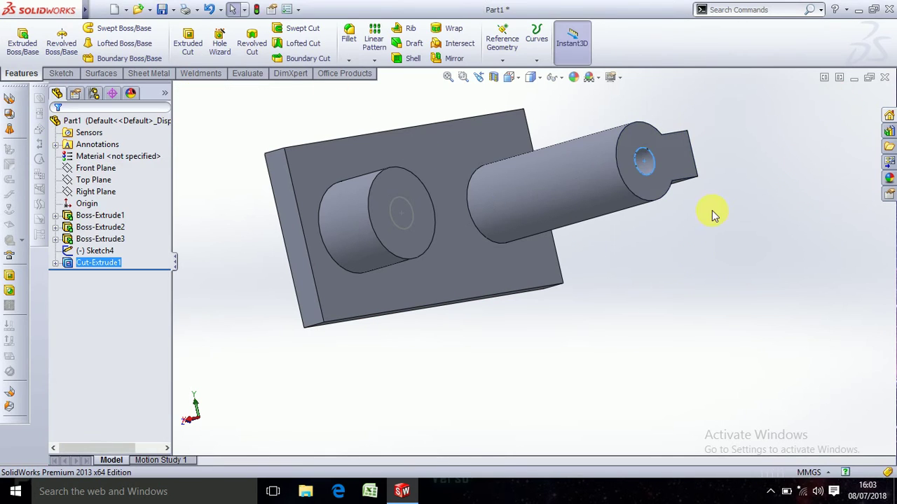
{"action": "middle_click_drag", "start_coordinate": [714, 221], "coordinate": [594, 206]}
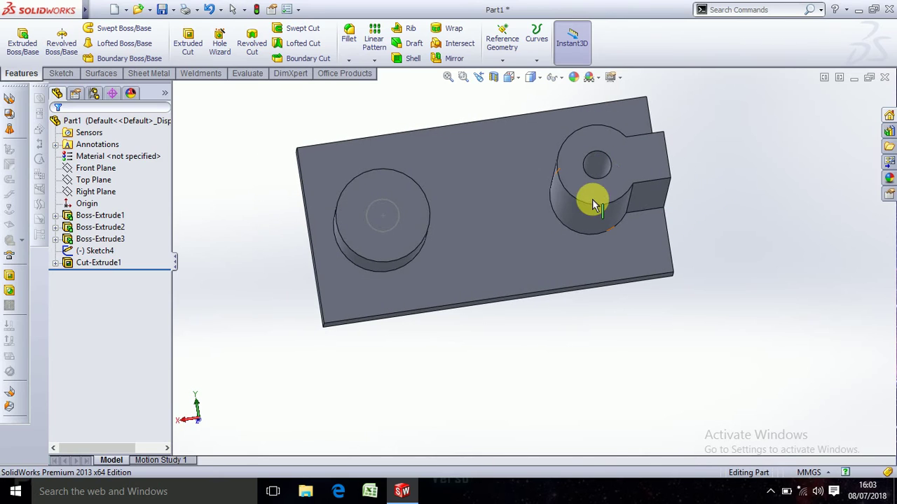
Cut Sketch4's circle 30 mm blind into the left boss.
{"action": "right_click", "coordinate": [369, 230]}
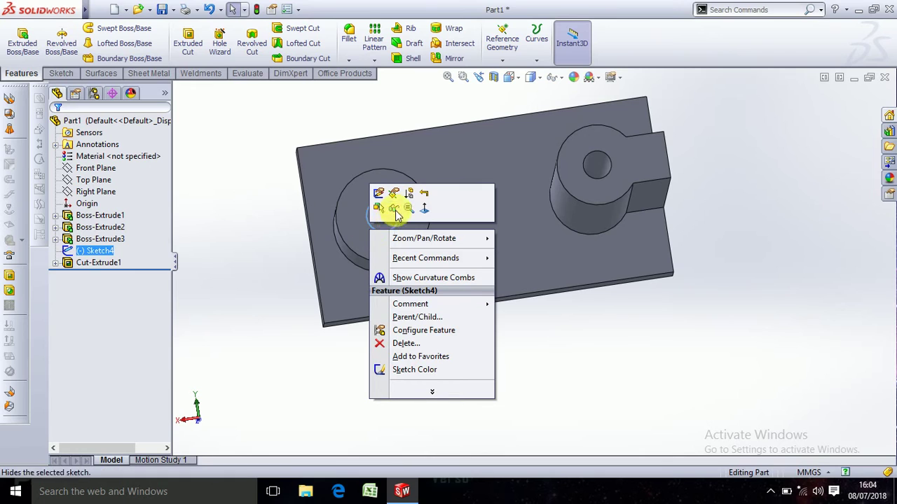
{"action": "left_click", "coordinate": [371, 196]}
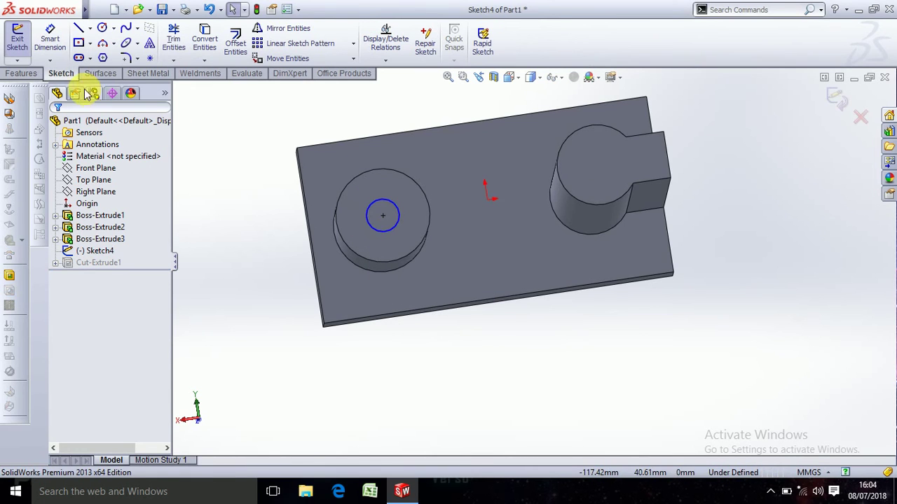
{"action": "left_click", "coordinate": [35, 74]}
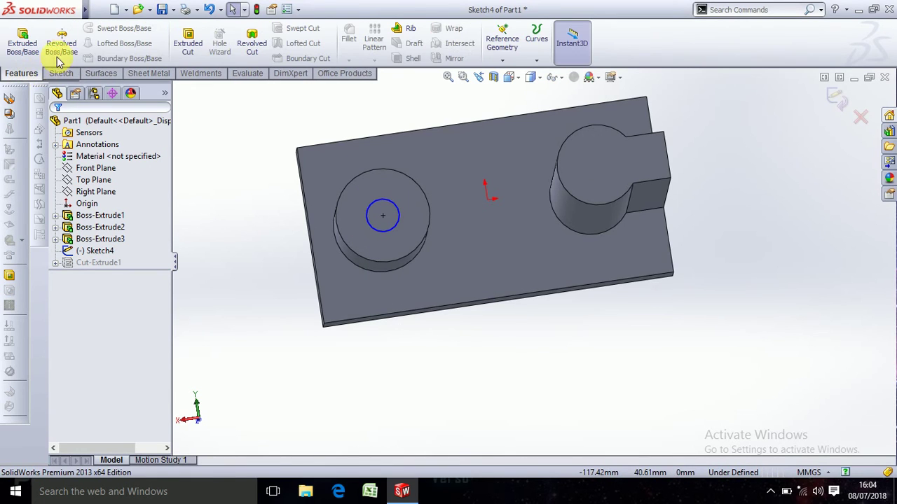
{"action": "left_click", "coordinate": [188, 38]}
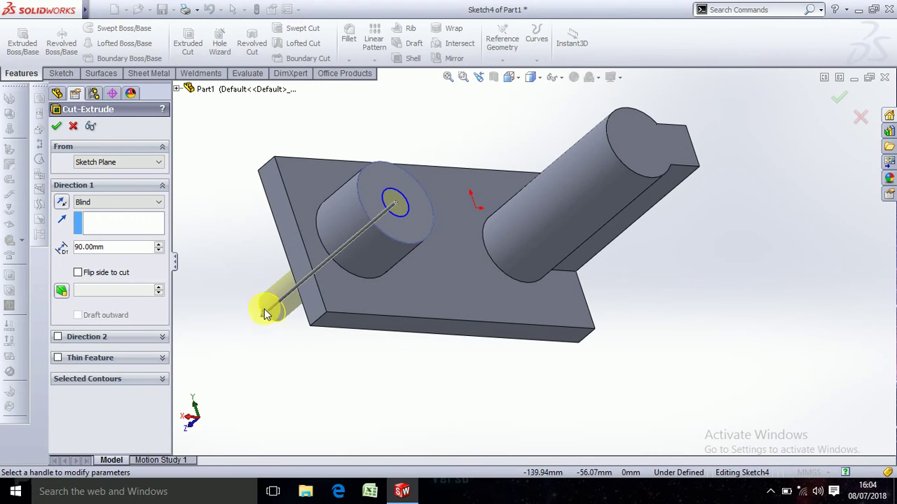
{"action": "left_click_drag", "start_coordinate": [265, 313], "coordinate": [352, 259]}
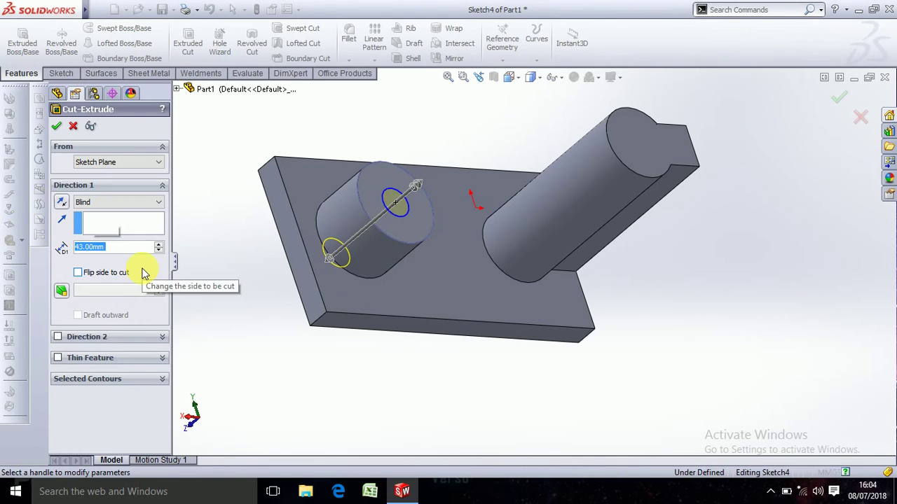
{"action": "type", "text": "30"}
{"action": "key", "text": "Return"}
{"action": "left_click", "coordinate": [56, 125]}
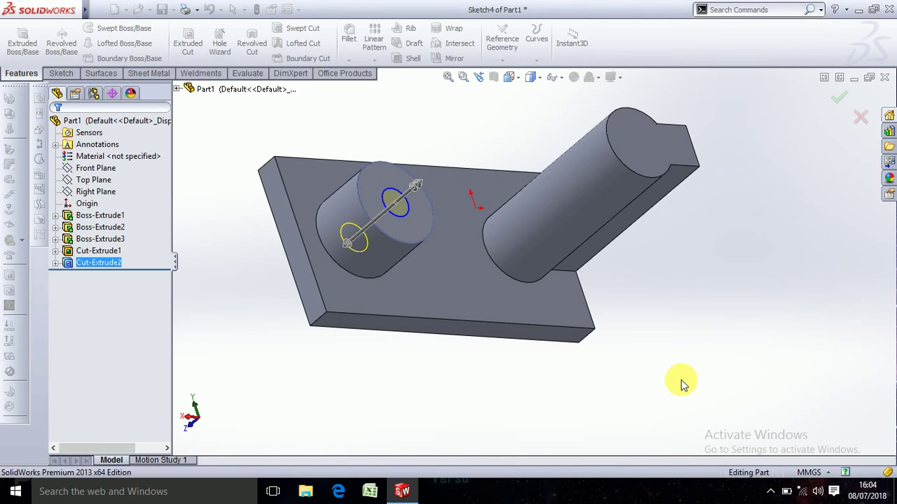
Rotate the part to face the base plate's long front side and select that face.
{"action": "mouse_move", "coordinate": [747, 386]}
{"action": "middle_mouse_down"}
{"action": "mouse_move", "coordinate": [787, 397]}
{"action": "mouse_move", "coordinate": [767, 465]}
{"action": "mouse_move", "coordinate": [751, 374]}
{"action": "mouse_move", "coordinate": [769, 362]}
{"action": "mouse_move", "coordinate": [776, 306]}
{"action": "mouse_move", "coordinate": [761, 296]}
{"action": "middle_mouse_up"}
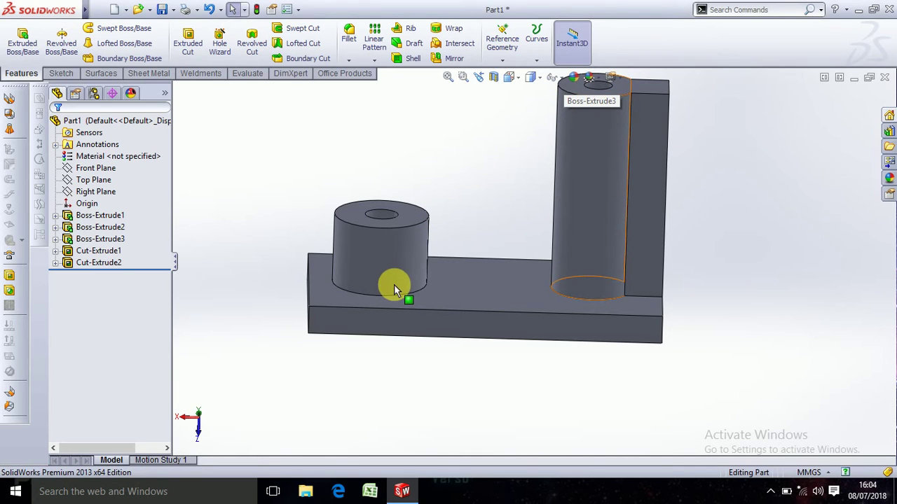
{"action": "mouse_move", "coordinate": [650, 381]}
{"action": "middle_mouse_down"}
{"action": "mouse_move", "coordinate": [627, 429]}
{"action": "mouse_move", "coordinate": [643, 453]}
{"action": "mouse_move", "coordinate": [652, 391]}
{"action": "middle_mouse_up"}
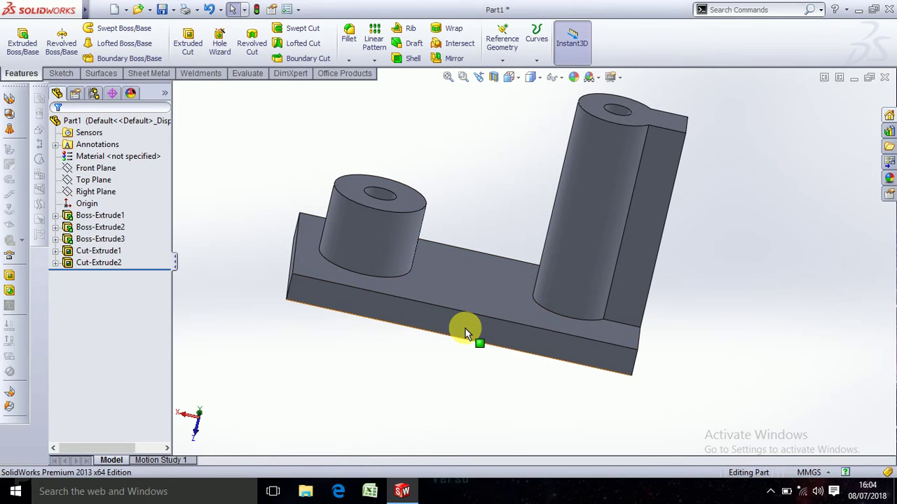
{"action": "left_click", "coordinate": [465, 329]}
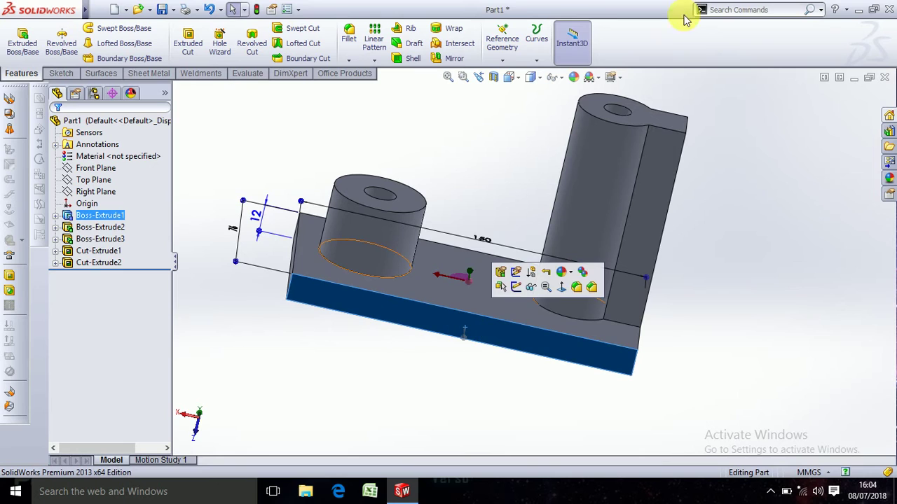
{"action": "right_click", "coordinate": [505, 65]}
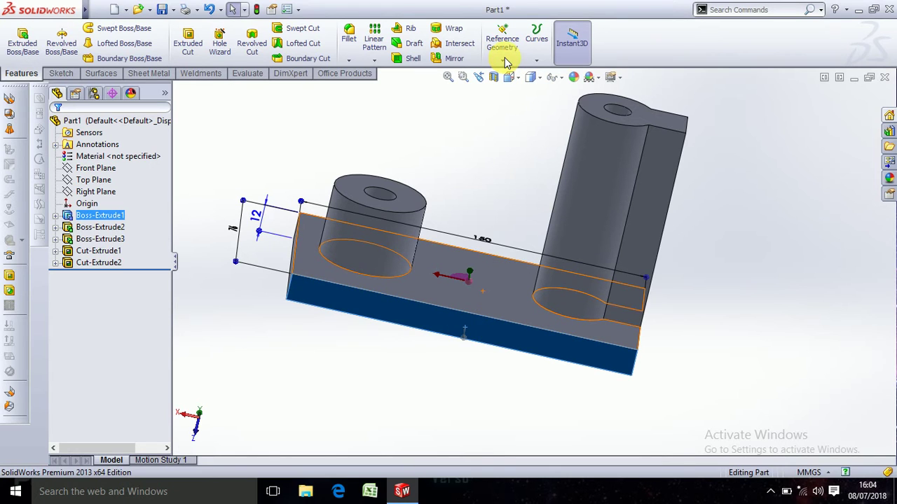
Create Plane1 parallel to the plate's front face through a point on the base edge.
{"action": "left_click", "coordinate": [504, 63]}
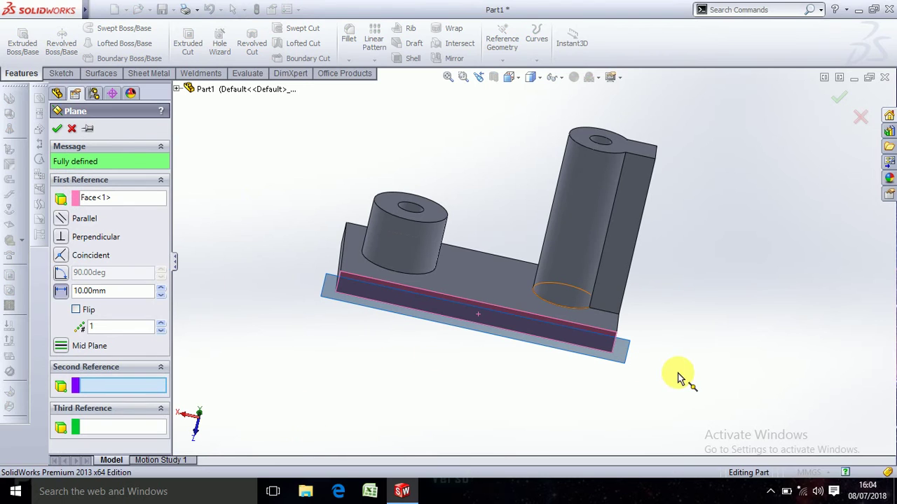
{"action": "middle_click_drag", "start_coordinate": [661, 411], "coordinate": [656, 411]}
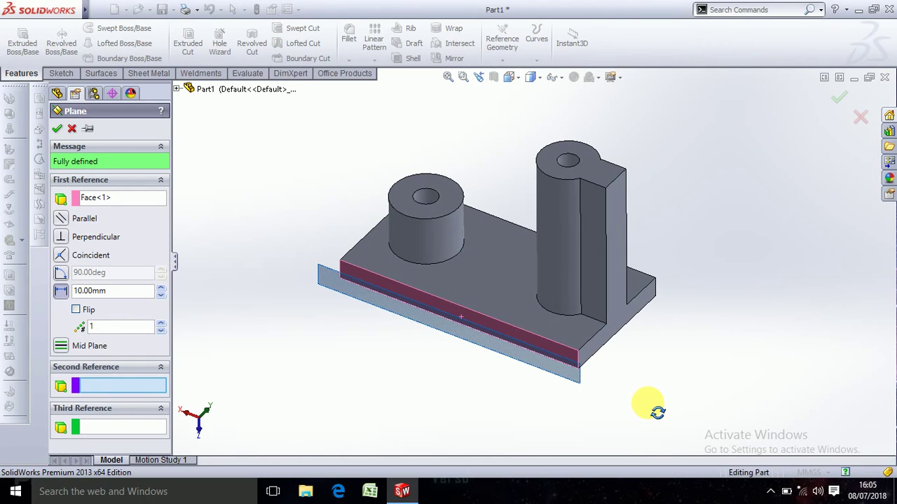
{"action": "left_click", "coordinate": [76, 310]}
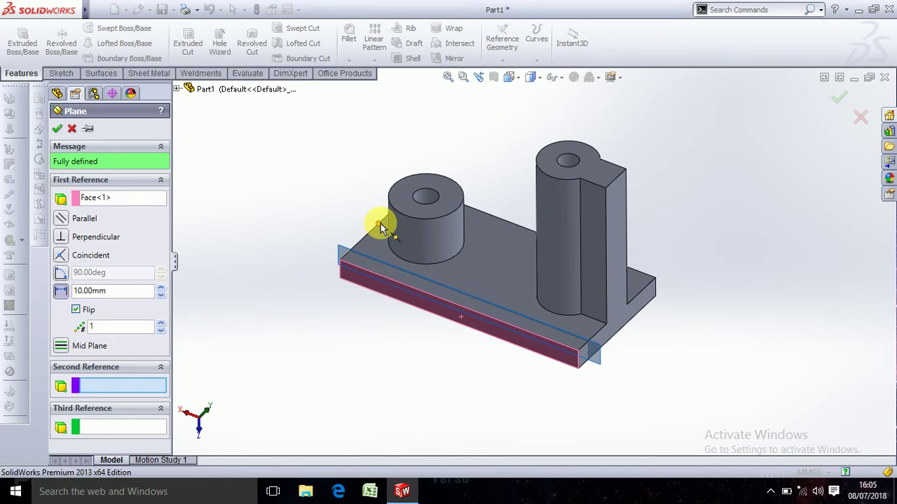
{"action": "left_click", "coordinate": [378, 225]}
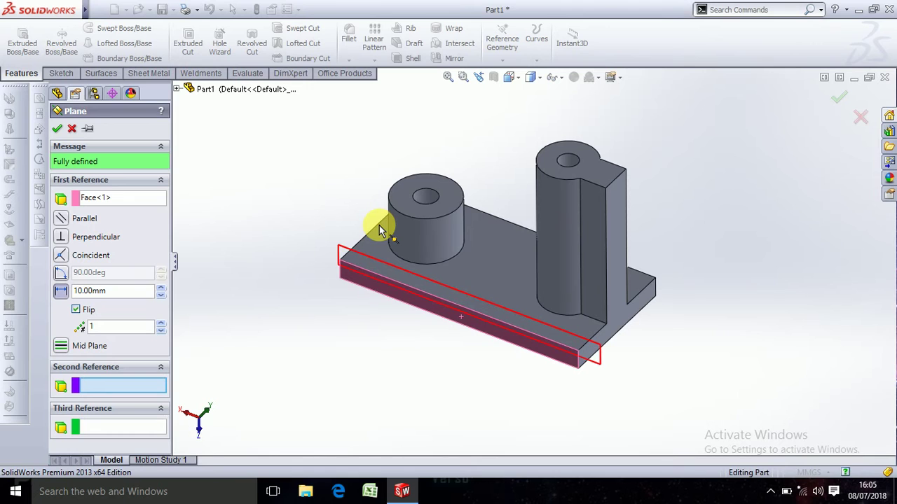
{"action": "left_click", "coordinate": [112, 222]}
{"action": "right_click", "coordinate": [113, 222]}
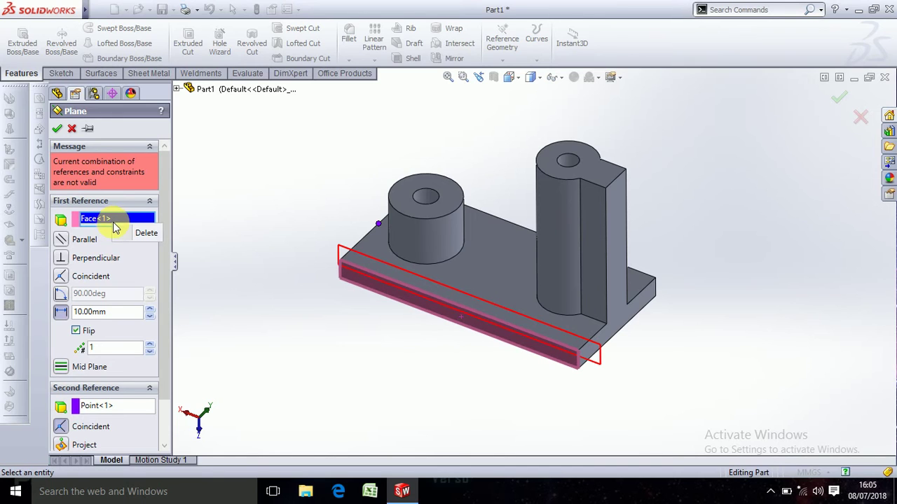
{"action": "left_click", "coordinate": [137, 233]}
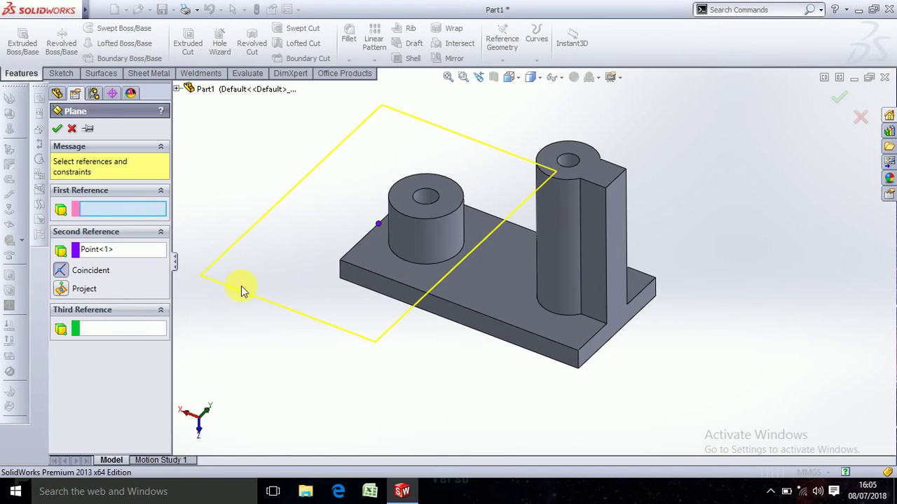
{"action": "left_click", "coordinate": [521, 344]}
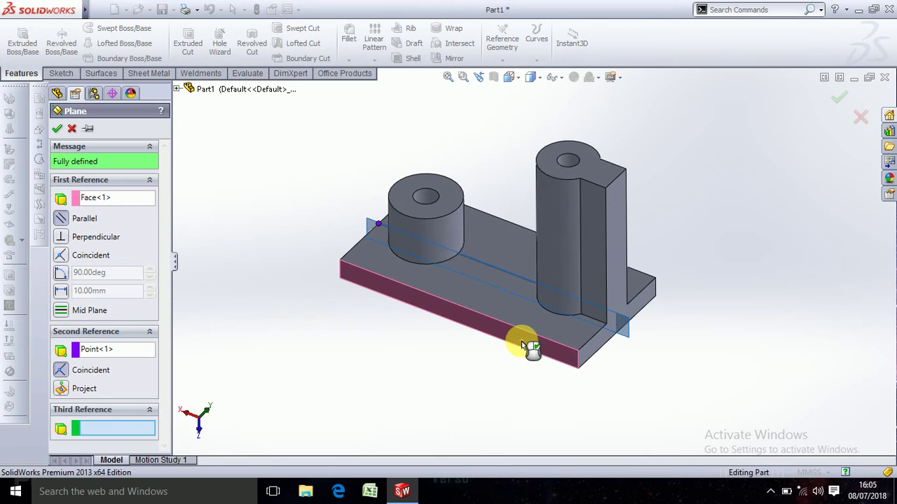
{"action": "mouse_move", "coordinate": [683, 407]}
{"action": "middle_mouse_down"}
{"action": "mouse_move", "coordinate": [712, 426]}
{"action": "mouse_move", "coordinate": [739, 483]}
{"action": "mouse_move", "coordinate": [652, 483]}
{"action": "middle_mouse_up"}
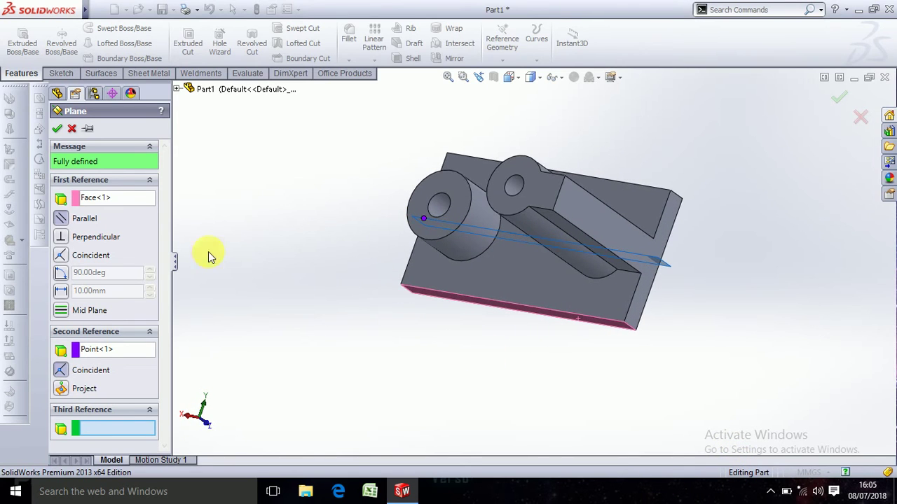
{"action": "left_click", "coordinate": [58, 129]}
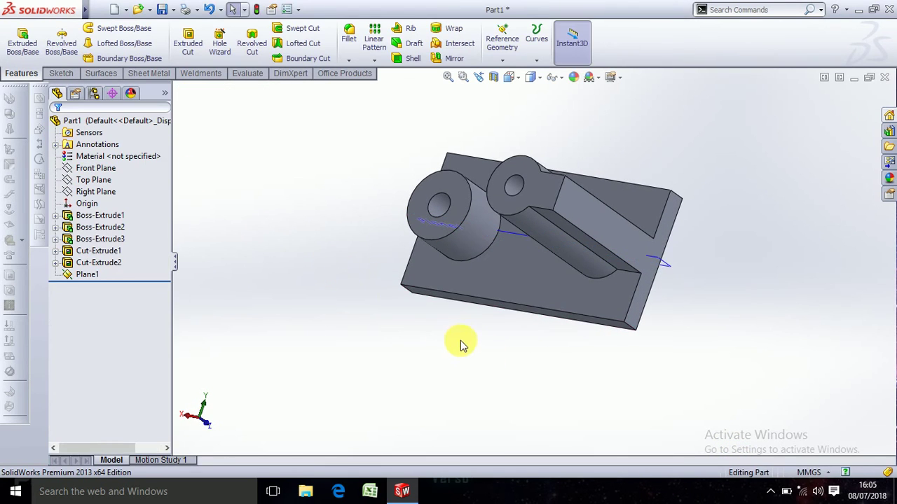
{"action": "mouse_move", "coordinate": [461, 345]}
{"action": "middle_mouse_down"}
{"action": "mouse_move", "coordinate": [476, 330]}
{"action": "mouse_move", "coordinate": [486, 287]}
{"action": "mouse_move", "coordinate": [514, 270]}
{"action": "middle_mouse_up"}
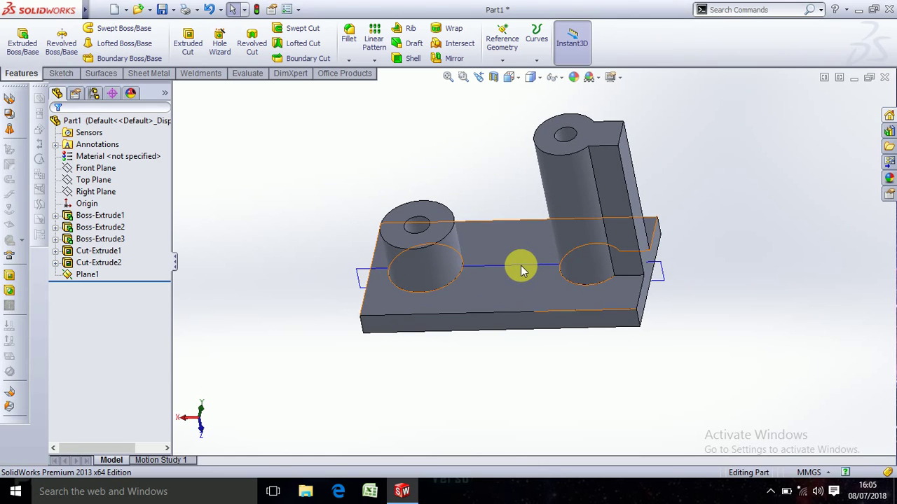
Start a sketch on Plane1 and view it normal to the screen.
{"action": "left_click", "coordinate": [530, 265]}
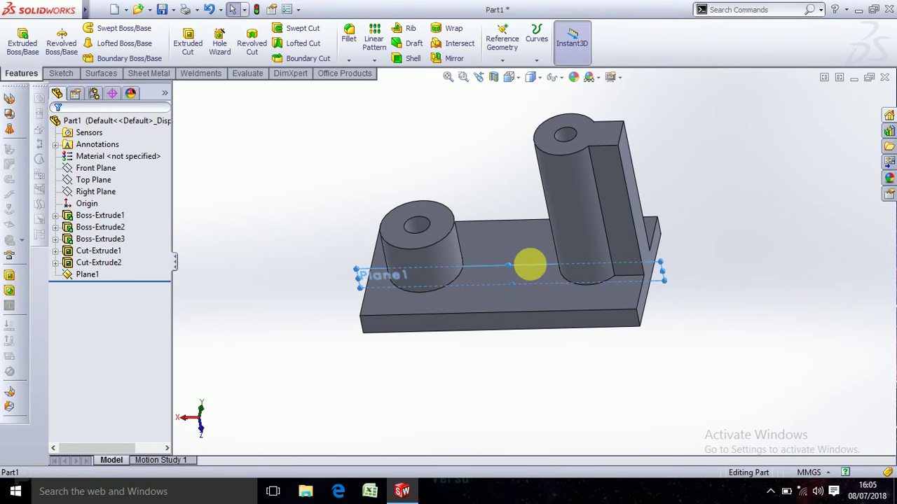
{"action": "right_click", "coordinate": [530, 264]}
{"action": "left_click", "coordinate": [535, 231]}
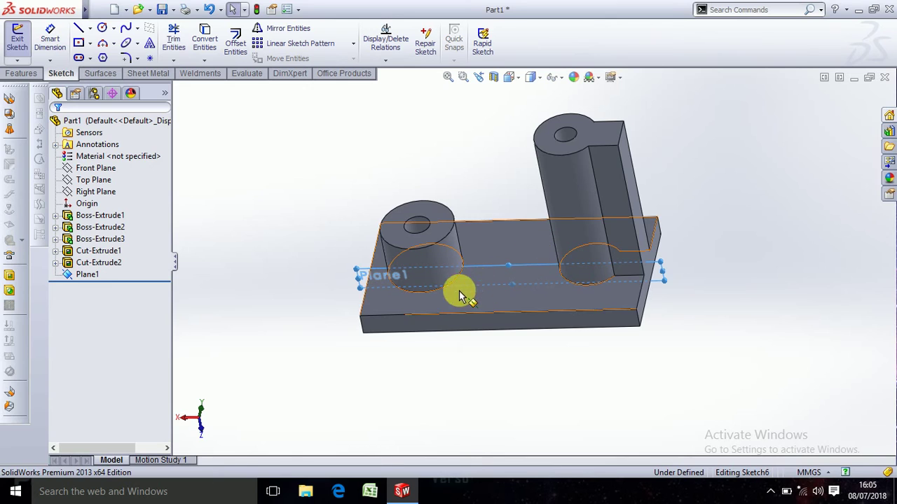
{"action": "key", "text": "space"}
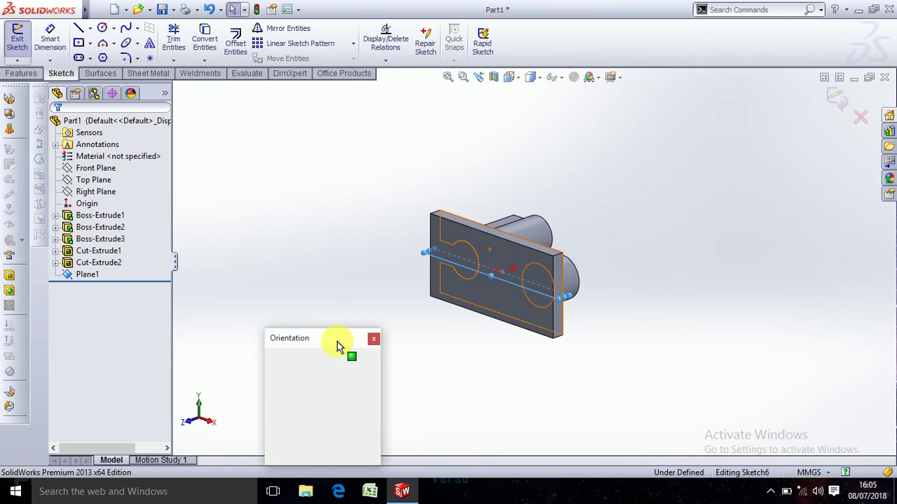
{"action": "left_click", "coordinate": [361, 375]}
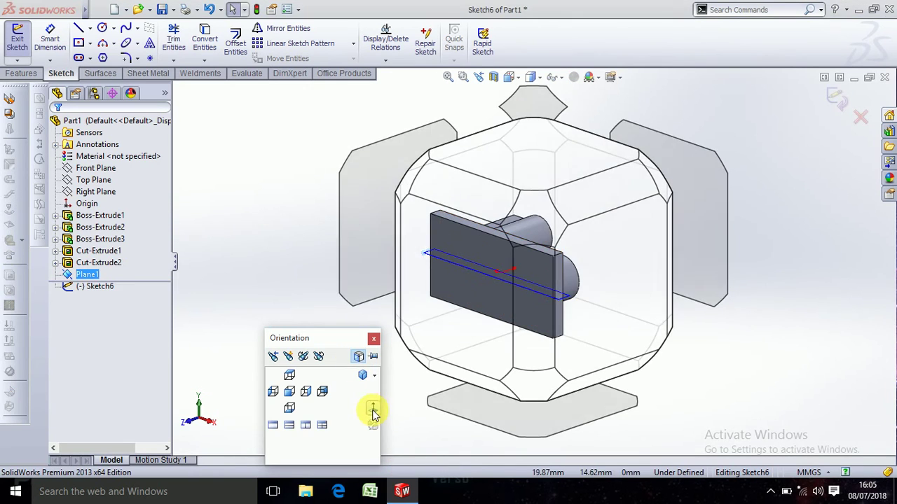
{"action": "left_click", "coordinate": [480, 354]}
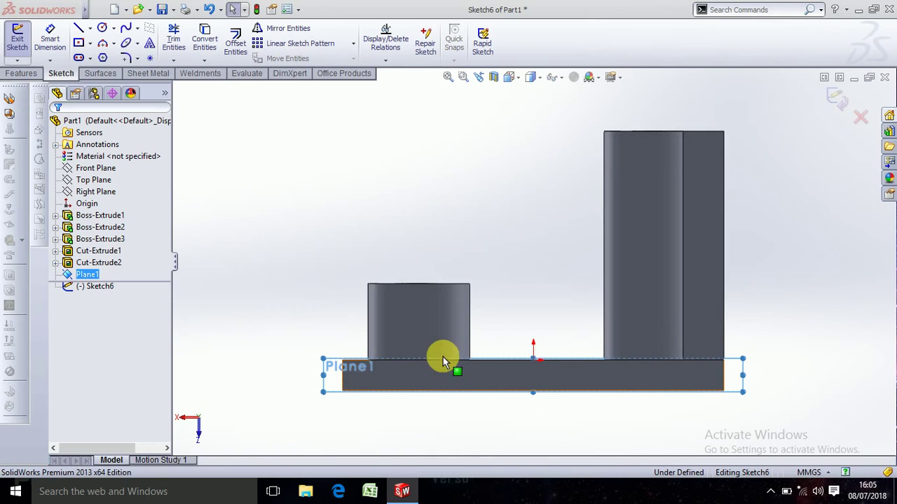
{"action": "left_click", "coordinate": [226, 236]}
Draw the rib's base line from the short boss's base corner to the tall boss.
{"action": "left_click", "coordinate": [79, 33]}
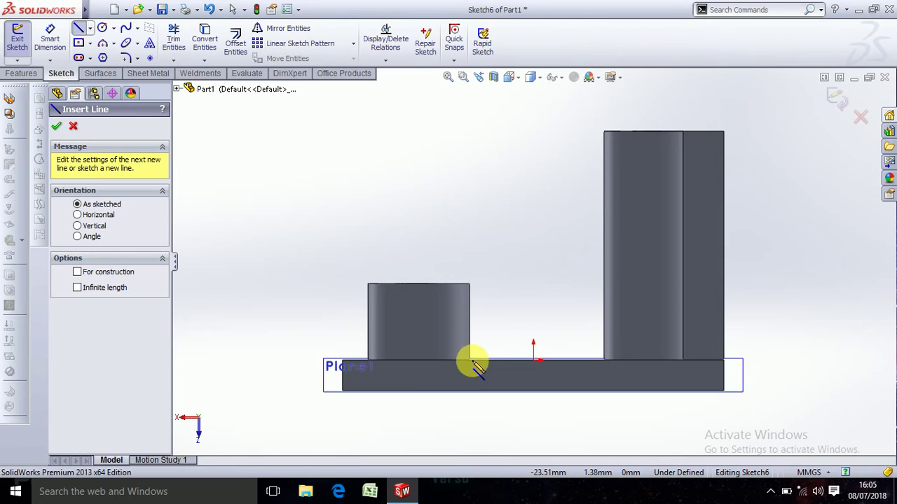
{"action": "scroll", "coordinate": [530, 360], "scroll_direction": "down", "scroll_amount": 2}
{"action": "scroll", "coordinate": [452, 359], "scroll_direction": "down", "scroll_amount": 1}
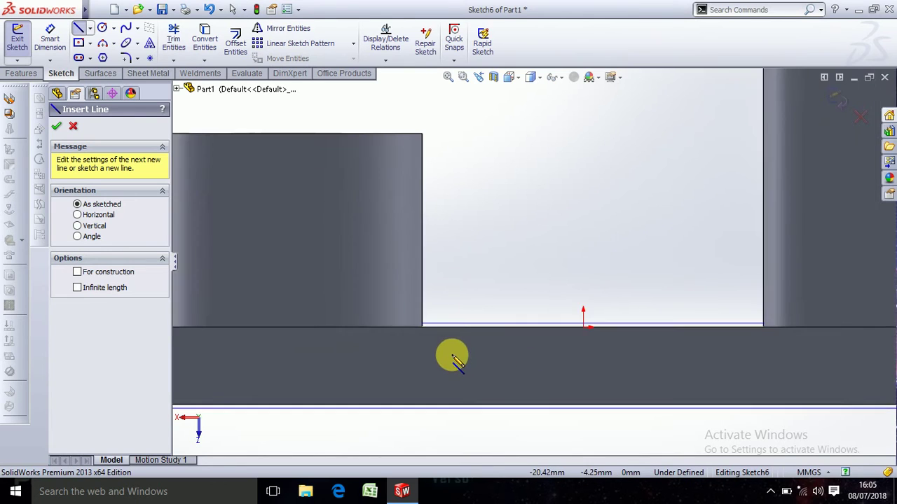
{"action": "scroll", "coordinate": [427, 322], "scroll_direction": "down", "scroll_amount": 1}
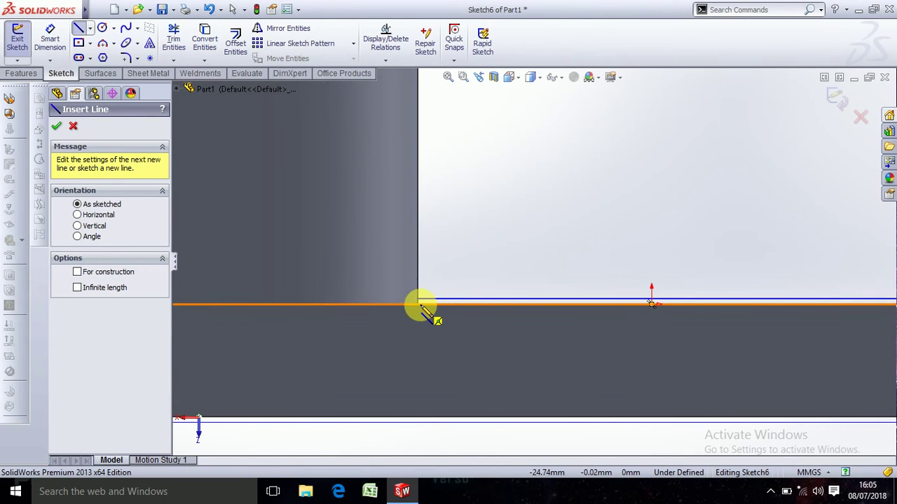
{"action": "left_click", "coordinate": [417, 305]}
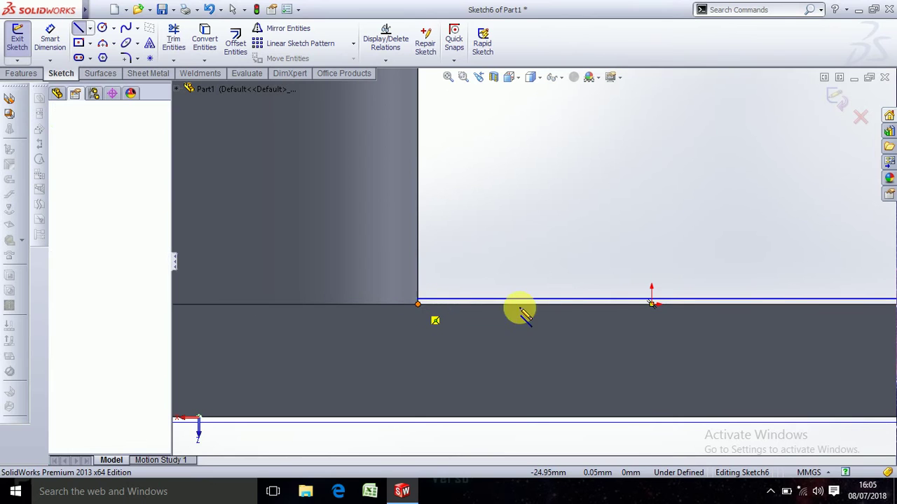
{"action": "scroll", "coordinate": [621, 310], "scroll_direction": "up", "scroll_amount": 2}
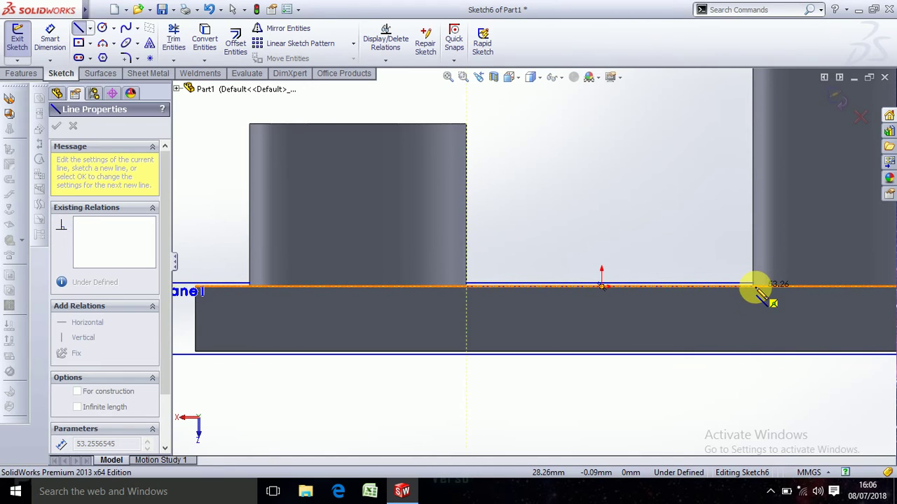
{"action": "scroll", "coordinate": [757, 290], "scroll_direction": "down", "scroll_amount": 2}
{"action": "scroll", "coordinate": [754, 287], "scroll_direction": "down", "scroll_amount": 2}
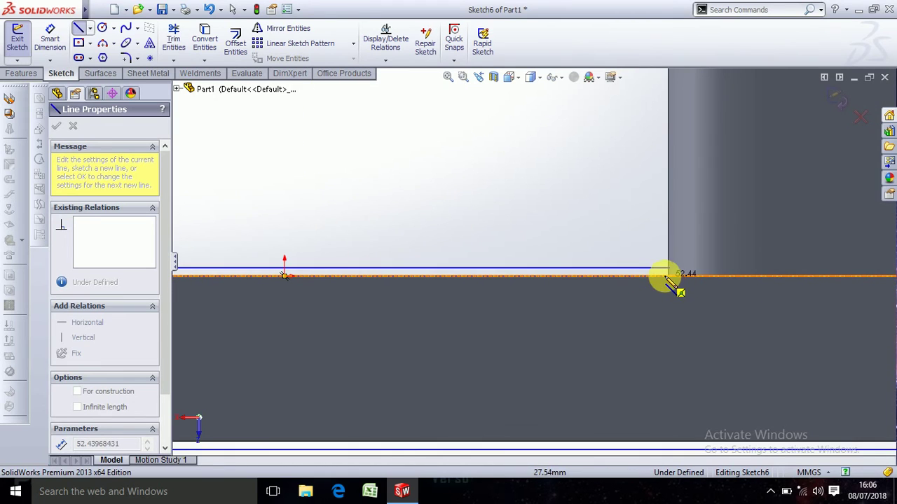
{"action": "left_click", "coordinate": [669, 276]}
Close the rib outline with a vertical up the tall boss, a diagonal, and a 30 mm vertical.
{"action": "scroll", "coordinate": [670, 279], "scroll_direction": "up", "scroll_amount": 1}
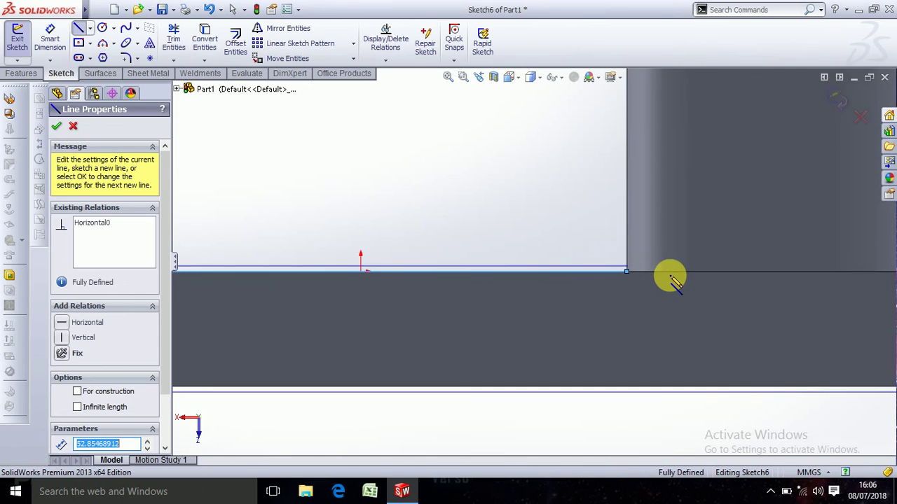
{"action": "scroll", "coordinate": [670, 279], "scroll_direction": "up", "scroll_amount": 1}
{"action": "scroll", "coordinate": [611, 260], "scroll_direction": "up", "scroll_amount": 1}
{"action": "scroll", "coordinate": [571, 210], "scroll_direction": "up", "scroll_amount": 2}
{"action": "scroll", "coordinate": [578, 176], "scroll_direction": "up", "scroll_amount": 1}
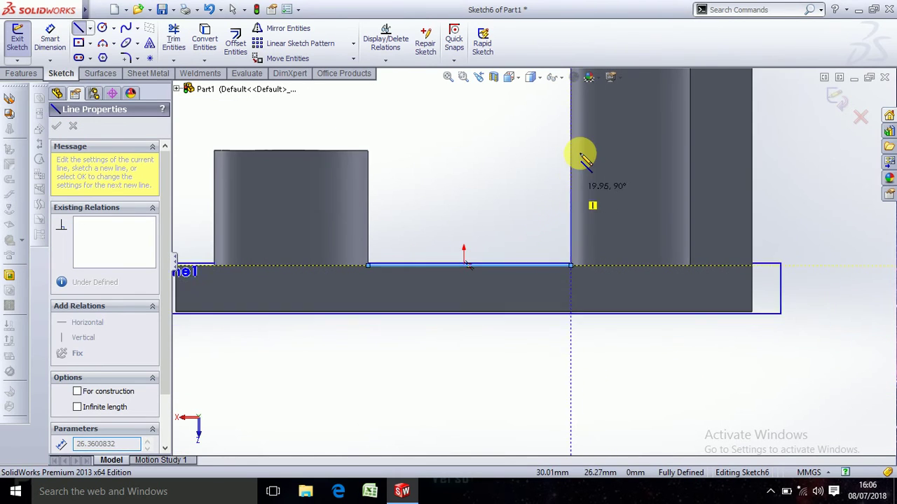
{"action": "scroll", "coordinate": [581, 152], "scroll_direction": "up", "scroll_amount": 1}
{"action": "scroll", "coordinate": [568, 113], "scroll_direction": "up", "scroll_amount": 2}
{"action": "scroll", "coordinate": [560, 116], "scroll_direction": "up", "scroll_amount": 1}
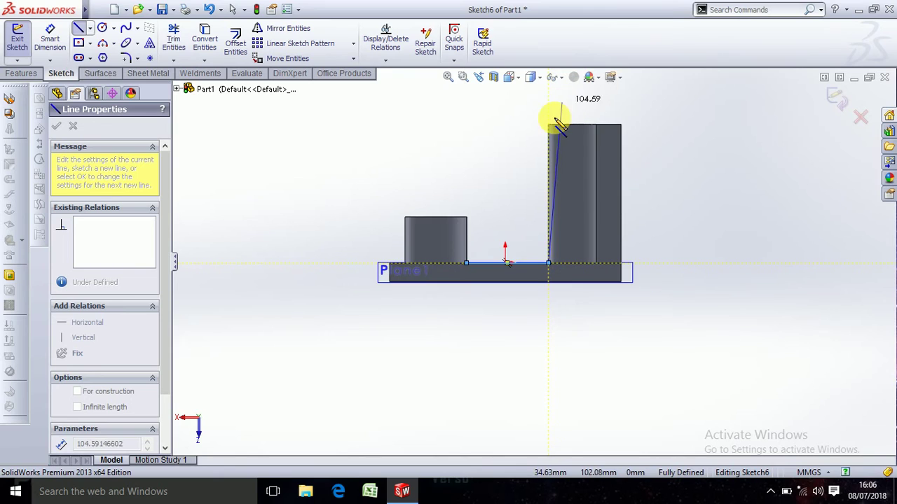
{"action": "left_click", "coordinate": [548, 125]}
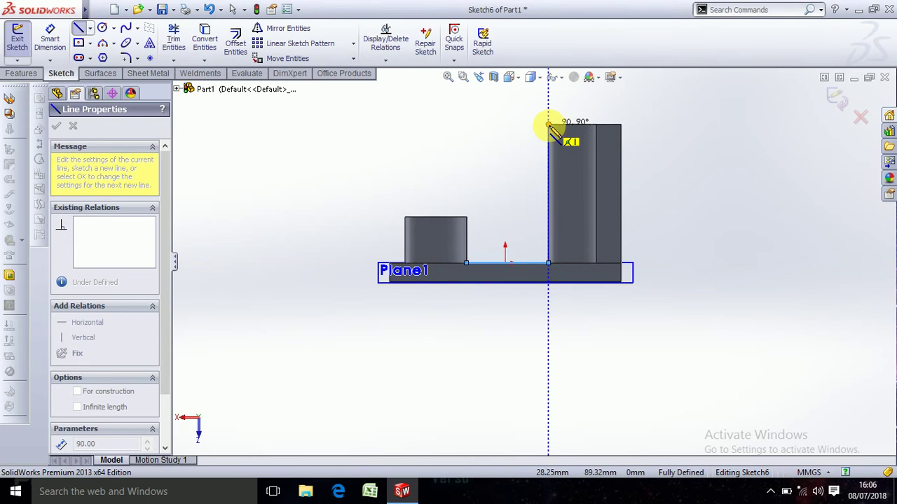
{"action": "left_click", "coordinate": [467, 217]}
{"action": "left_click", "coordinate": [468, 263]}
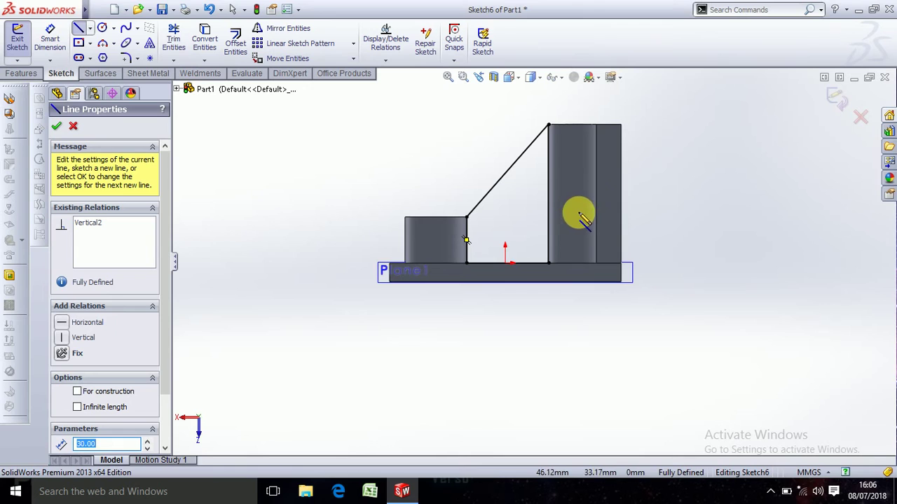
{"action": "key", "text": "ctrl+7"}
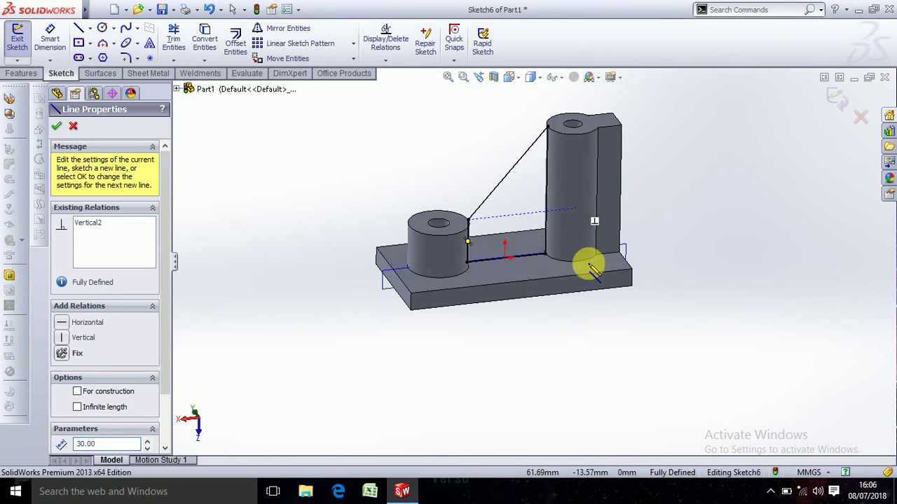
Extrude the rib sketch 6 mm mid-plane as a separate body, with Merge result unchecked.
{"action": "left_click", "coordinate": [56, 126]}
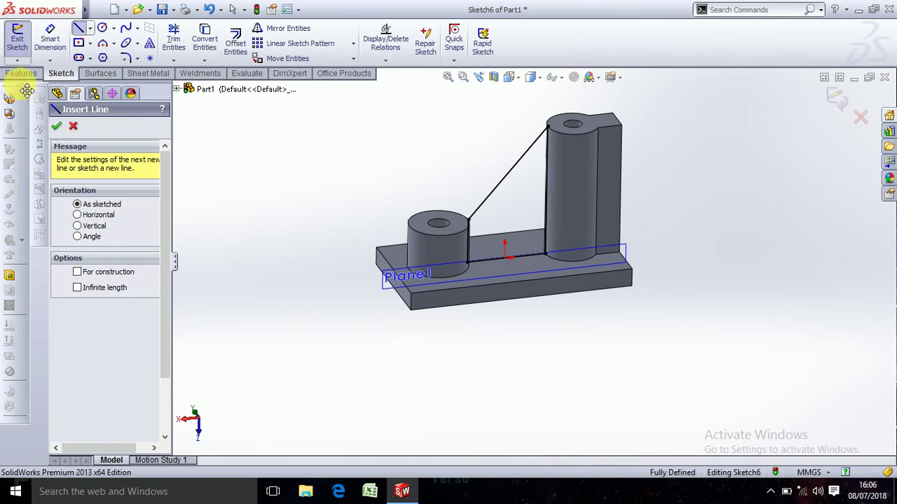
{"action": "left_click", "coordinate": [73, 127]}
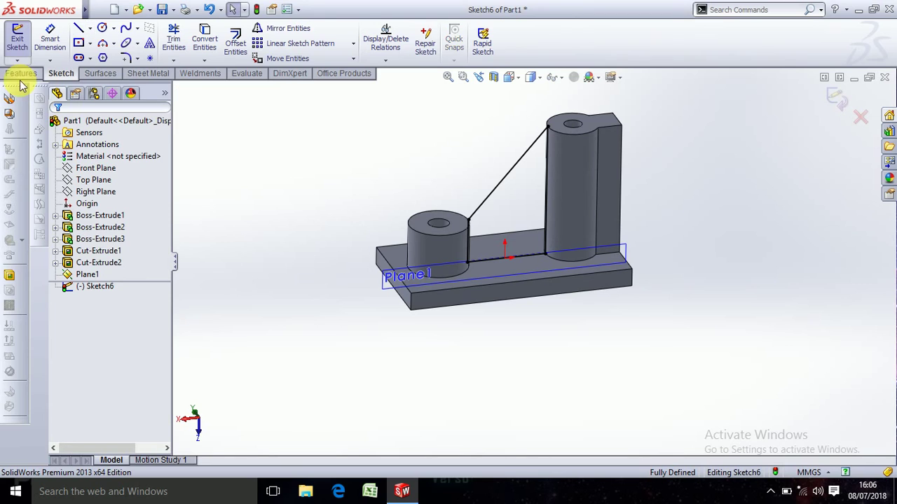
{"action": "left_click", "coordinate": [20, 74]}
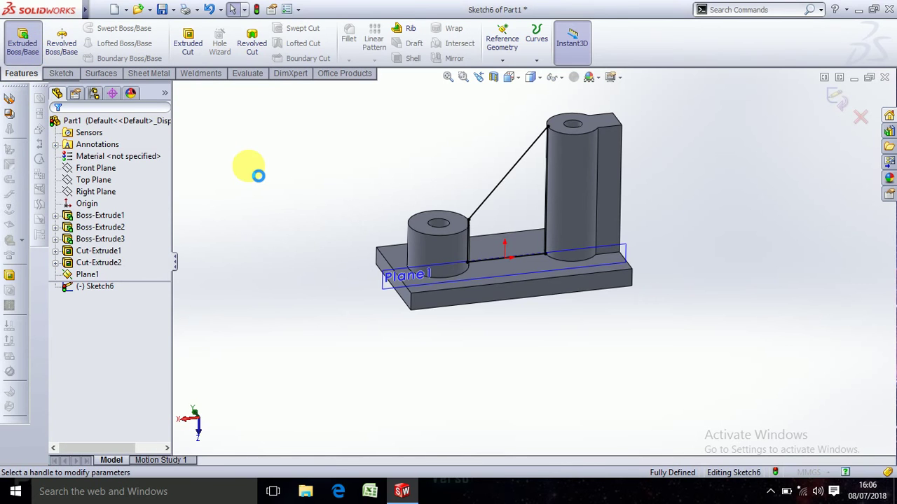
{"action": "mouse_move", "coordinate": [456, 344]}
{"action": "middle_mouse_down"}
{"action": "mouse_move", "coordinate": [514, 369]}
{"action": "mouse_move", "coordinate": [505, 381]}
{"action": "mouse_move", "coordinate": [495, 374]}
{"action": "middle_mouse_up"}
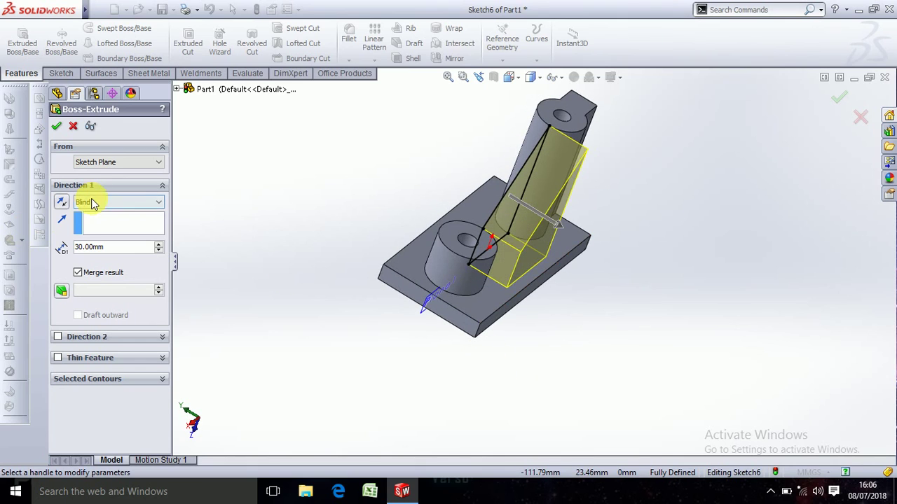
{"action": "left_click", "coordinate": [94, 203]}
{"action": "left_click", "coordinate": [79, 275]}
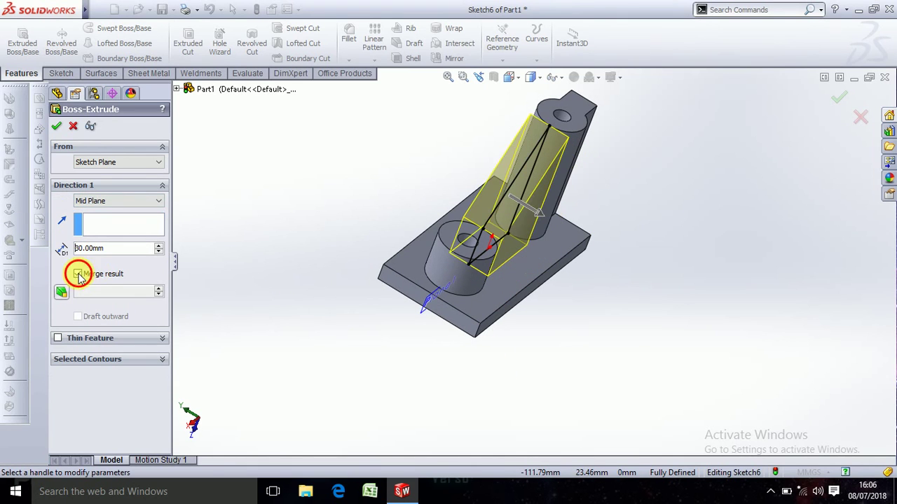
{"action": "mouse_move", "coordinate": [610, 316]}
{"action": "middle_mouse_down"}
{"action": "mouse_move", "coordinate": [633, 364]}
{"action": "mouse_move", "coordinate": [616, 362]}
{"action": "middle_mouse_up"}
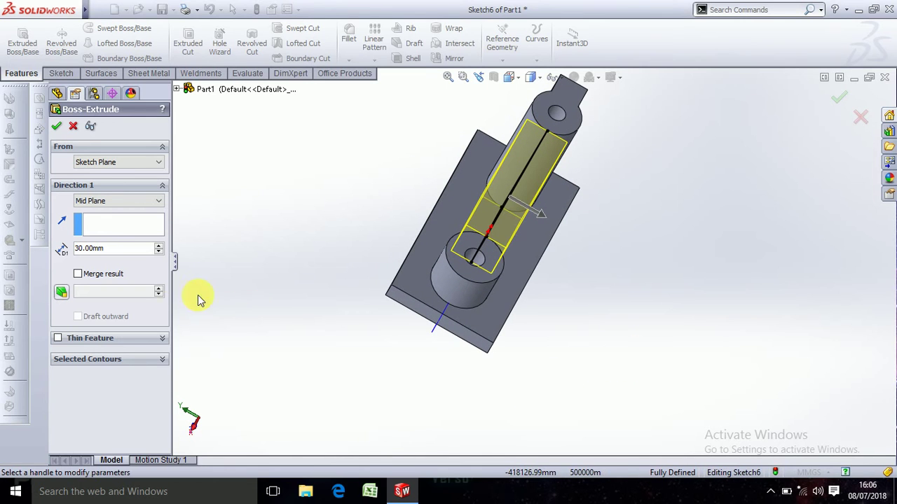
{"action": "double_click", "coordinate": [118, 248]}
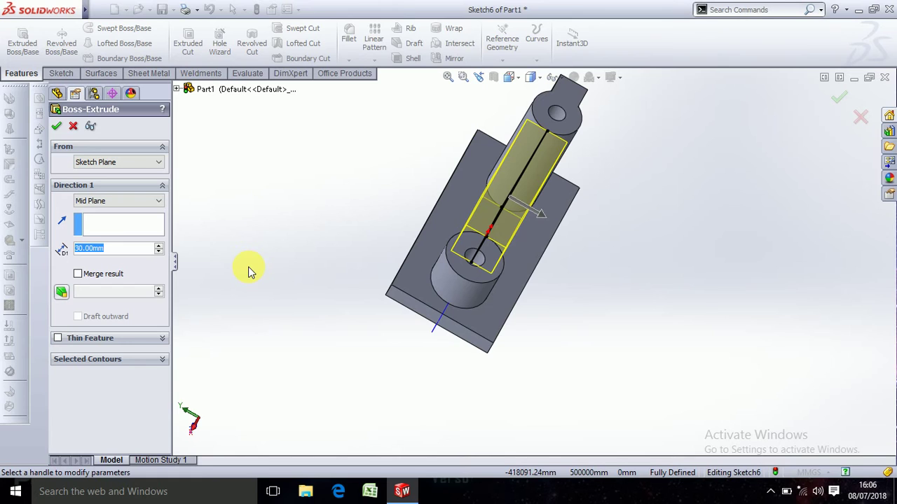
{"action": "type", "text": "6"}
{"action": "key", "text": "Return"}
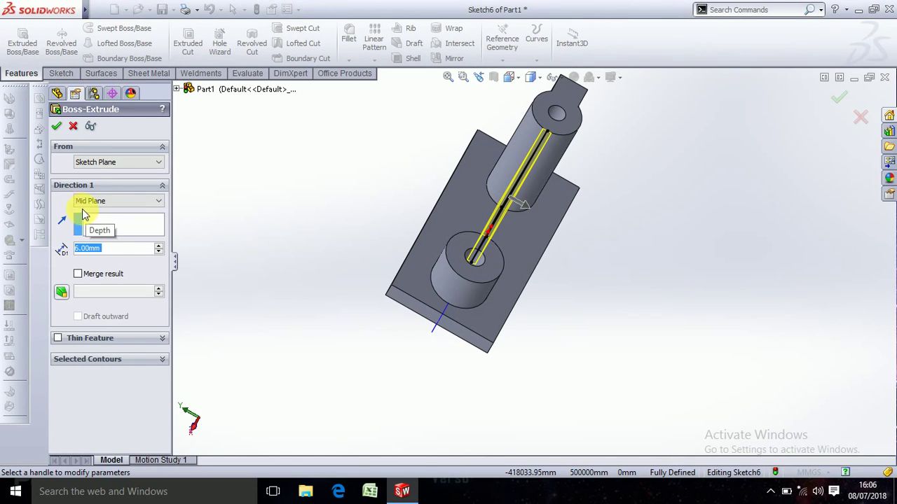
{"action": "left_click", "coordinate": [57, 126]}
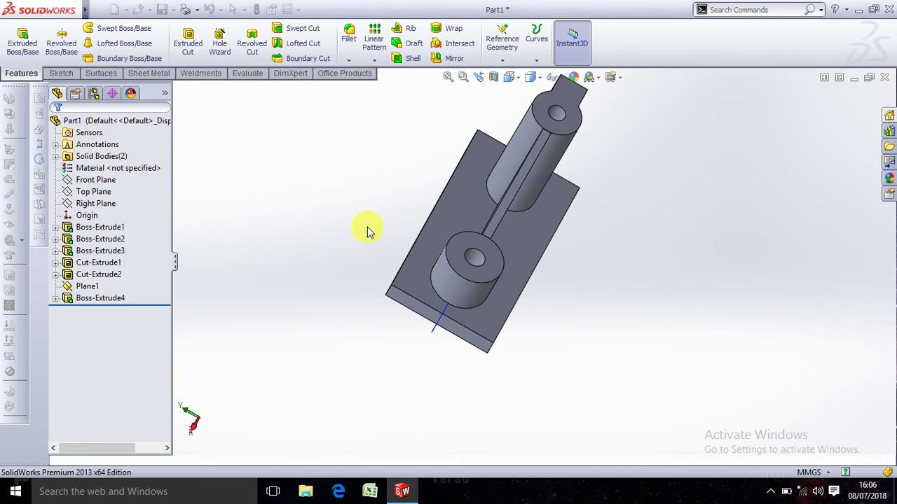
Temporarily hide the base body to inspect the rib alone, then restore it.
{"action": "mouse_move", "coordinate": [717, 360]}
{"action": "middle_mouse_down"}
{"action": "mouse_move", "coordinate": [653, 346]}
{"action": "mouse_move", "coordinate": [671, 297]}
{"action": "middle_mouse_up"}
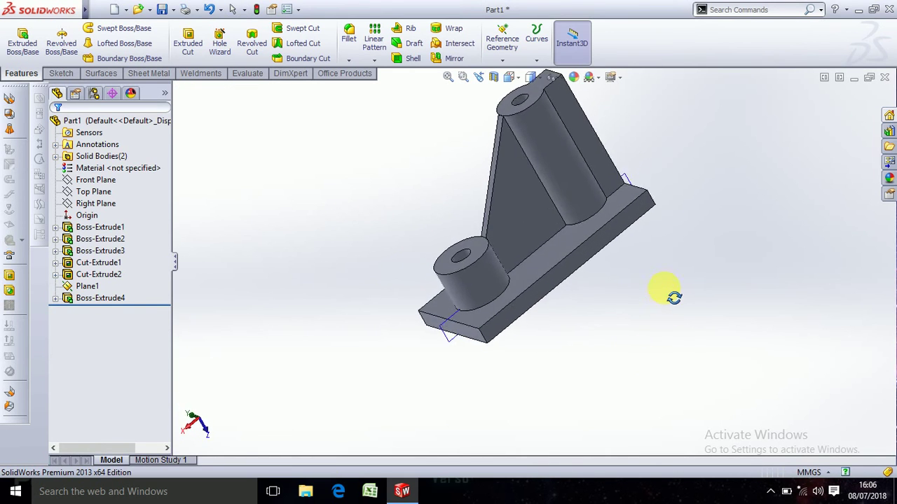
{"action": "right_click", "coordinate": [455, 327]}
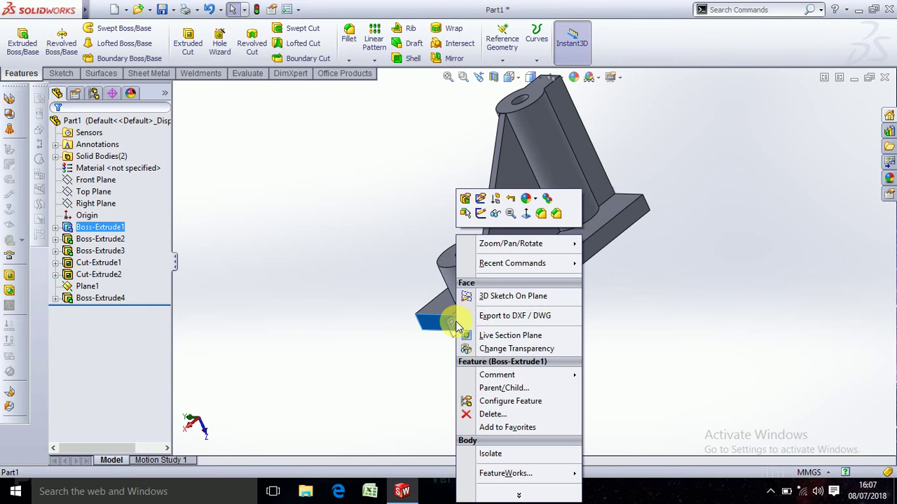
{"action": "left_click", "coordinate": [496, 214]}
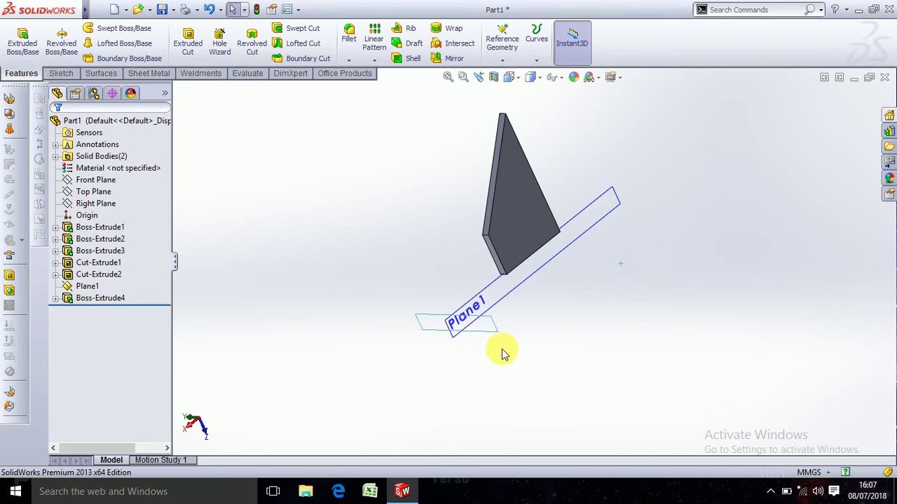
{"action": "key", "text": "ctrl+z"}
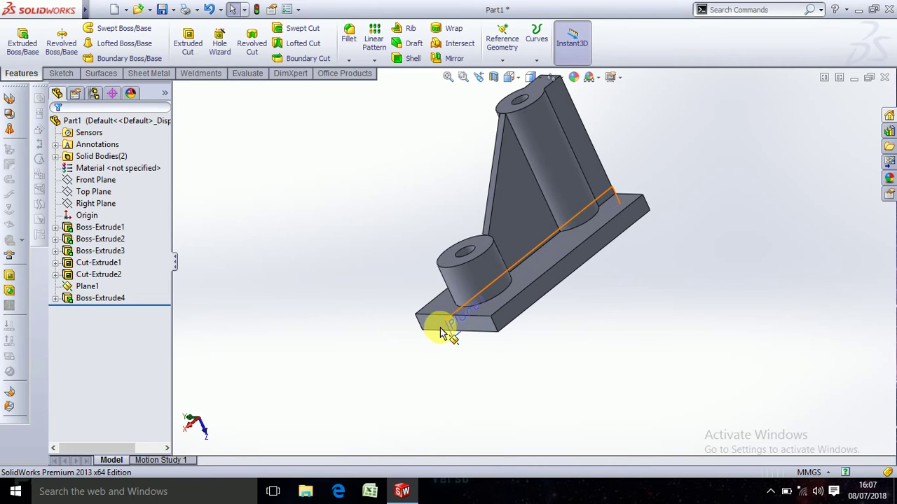
Hide Plane1 and orbit the model to face the base plate's underside.
{"action": "right_click", "coordinate": [448, 327]}
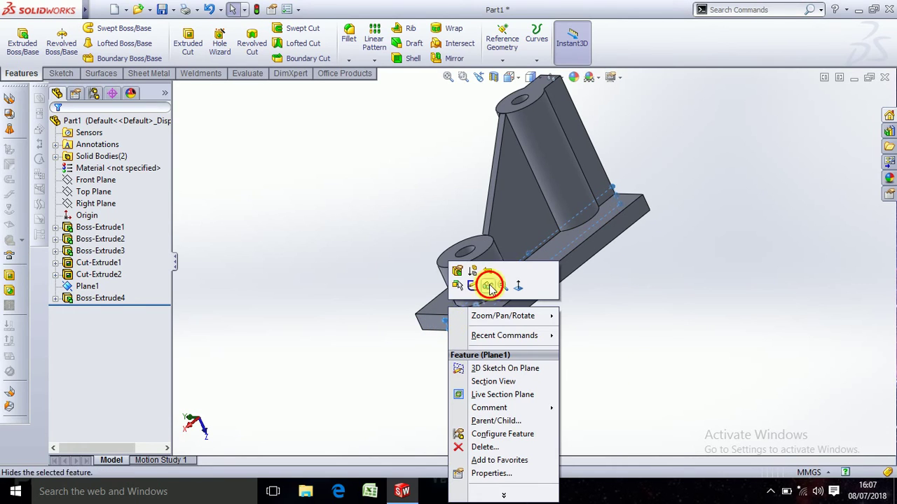
{"action": "left_click", "coordinate": [477, 280]}
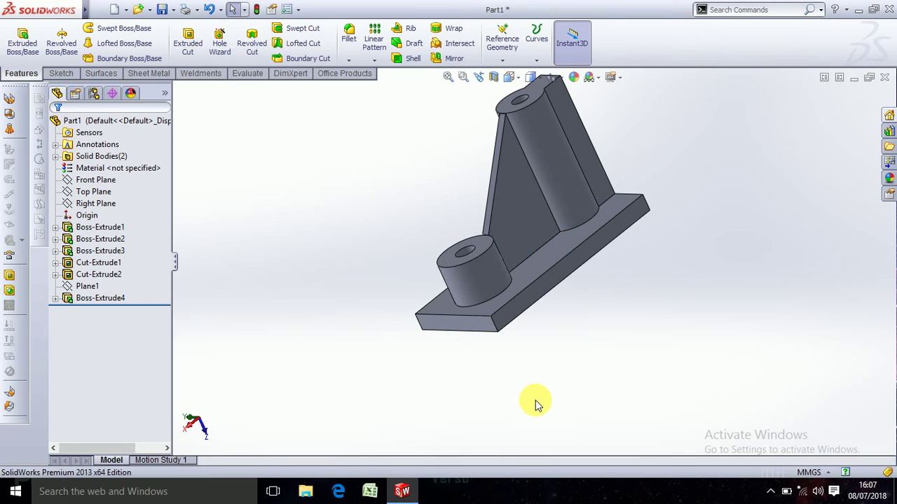
{"action": "mouse_move", "coordinate": [534, 405]}
{"action": "middle_mouse_down"}
{"action": "mouse_move", "coordinate": [593, 423]}
{"action": "mouse_move", "coordinate": [550, 419]}
{"action": "mouse_move", "coordinate": [554, 342]}
{"action": "mouse_move", "coordinate": [596, 390]}
{"action": "mouse_move", "coordinate": [661, 413]}
{"action": "mouse_move", "coordinate": [514, 360]}
{"action": "mouse_move", "coordinate": [481, 315]}
{"action": "mouse_move", "coordinate": [437, 300]}
{"action": "mouse_move", "coordinate": [493, 322]}
{"action": "mouse_move", "coordinate": [642, 315]}
{"action": "mouse_move", "coordinate": [643, 286]}
{"action": "middle_mouse_up"}
{"action": "mouse_move", "coordinate": [540, 407]}
{"action": "middle_mouse_down"}
{"action": "mouse_move", "coordinate": [557, 306]}
{"action": "mouse_move", "coordinate": [544, 280]}
{"action": "mouse_move", "coordinate": [525, 281]}
{"action": "mouse_move", "coordinate": [524, 253]}
{"action": "middle_mouse_up"}
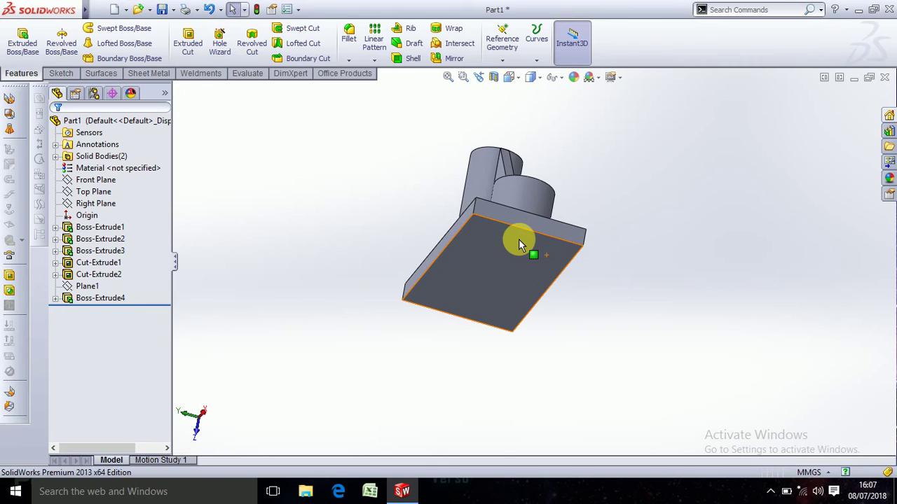
Open Sketch7 on the plate's underside face and orient the view Normal To it.
{"action": "right_click", "coordinate": [518, 260]}
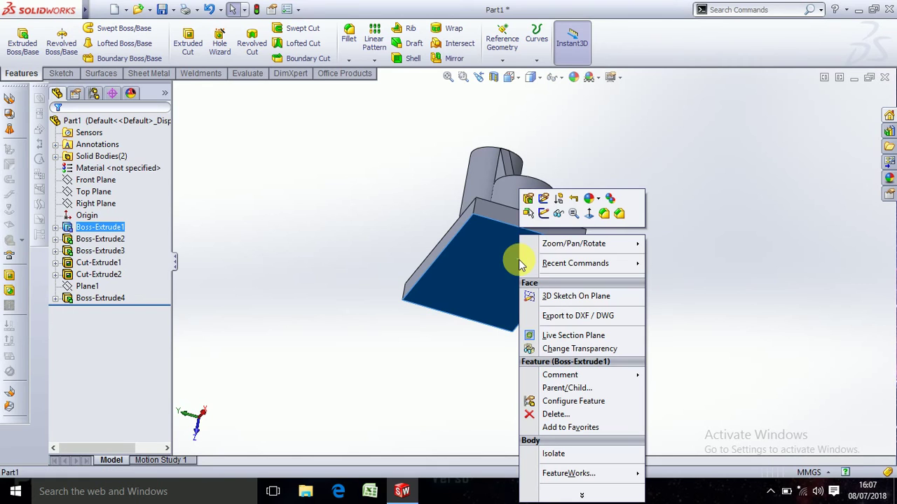
{"action": "left_click", "coordinate": [542, 213]}
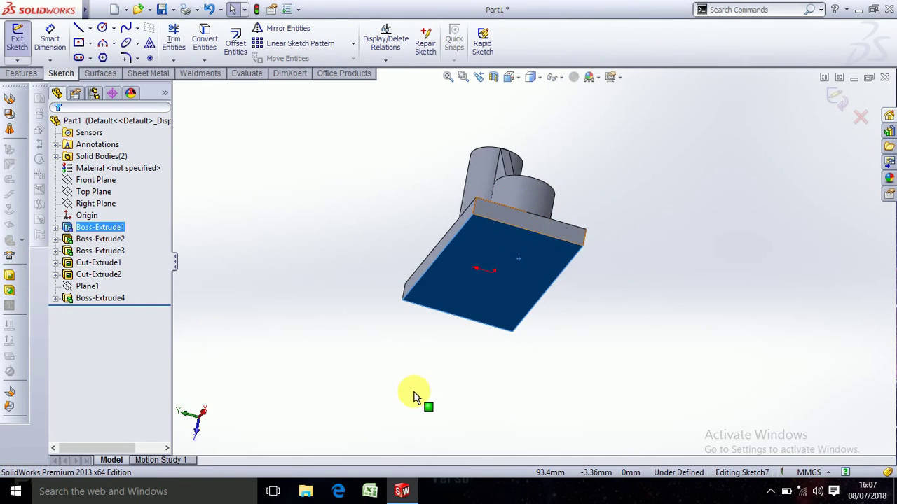
{"action": "key", "text": "space"}
{"action": "key", "text": "ctrl+8"}
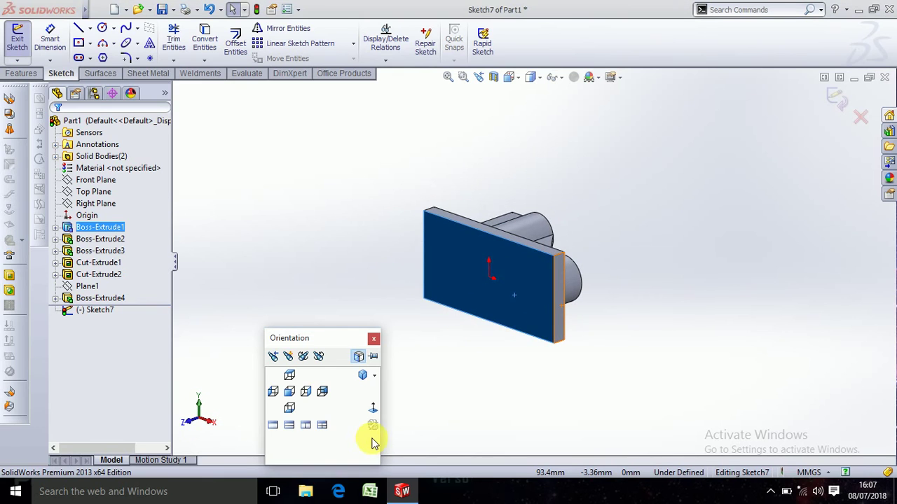
{"action": "left_click", "coordinate": [375, 410]}
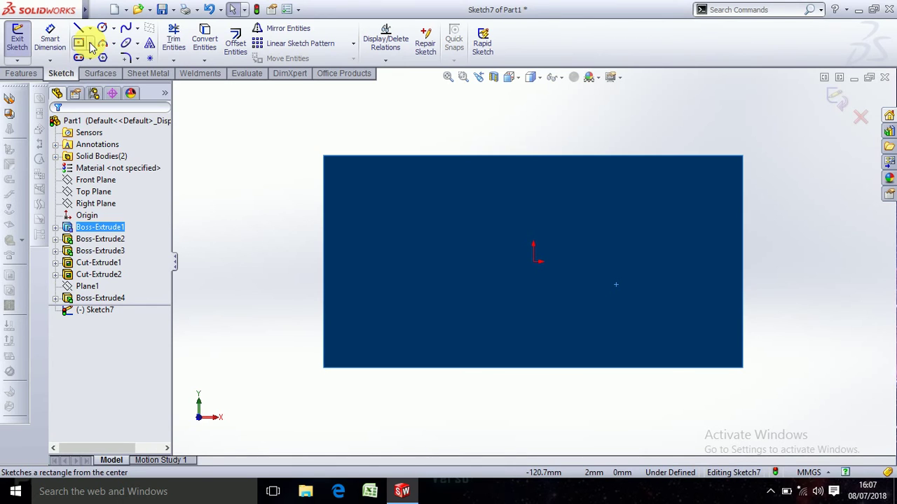
Draw a centre rectangle from the origin to a corner on the plate's right edge.
{"action": "left_click", "coordinate": [90, 43]}
{"action": "left_click", "coordinate": [106, 71]}
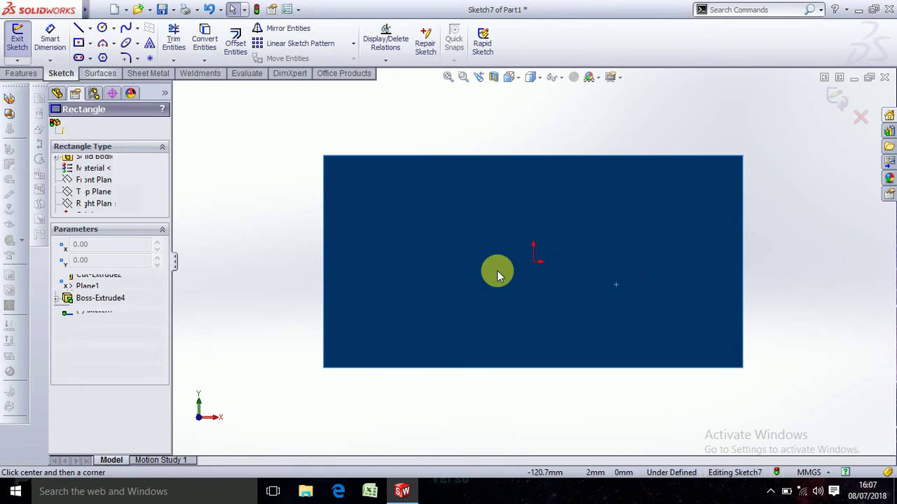
{"action": "left_click", "coordinate": [535, 261]}
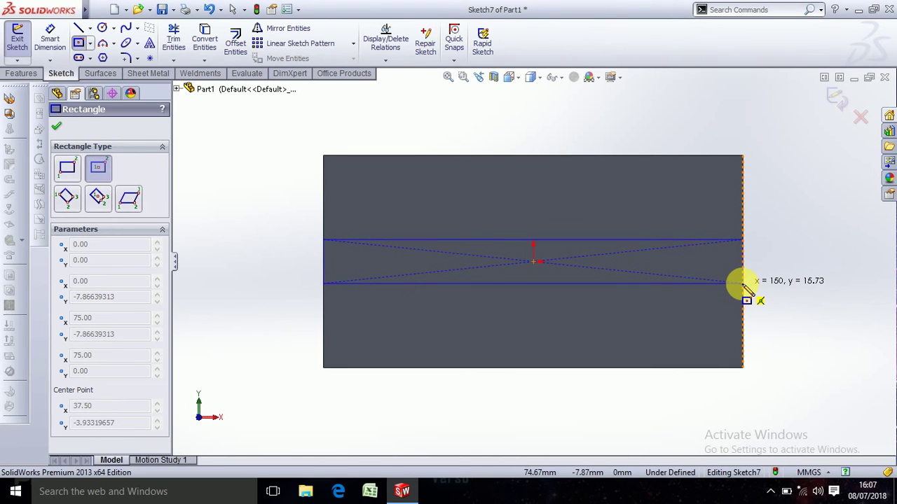
{"action": "left_click", "coordinate": [743, 284]}
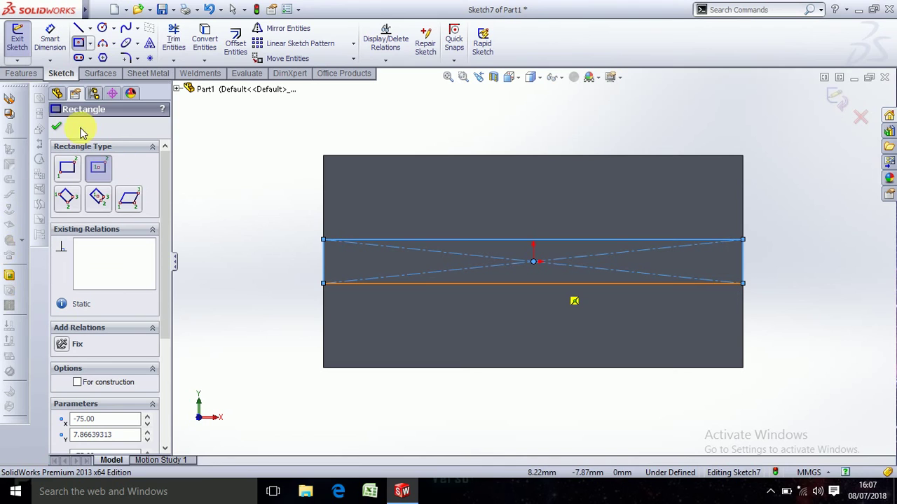
{"action": "left_click", "coordinate": [59, 128]}
{"action": "left_click", "coordinate": [50, 39]}
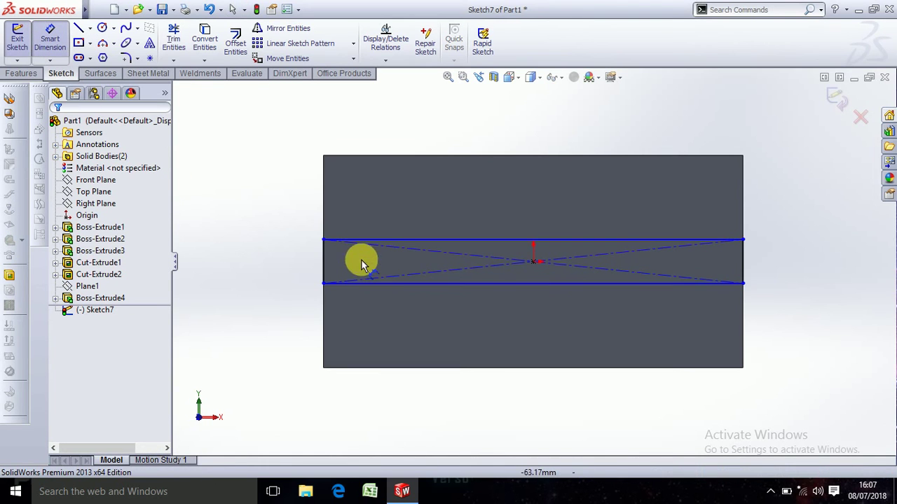
Dimension the rectangle's top line with a 150 mm width.
{"action": "left_click", "coordinate": [398, 241]}
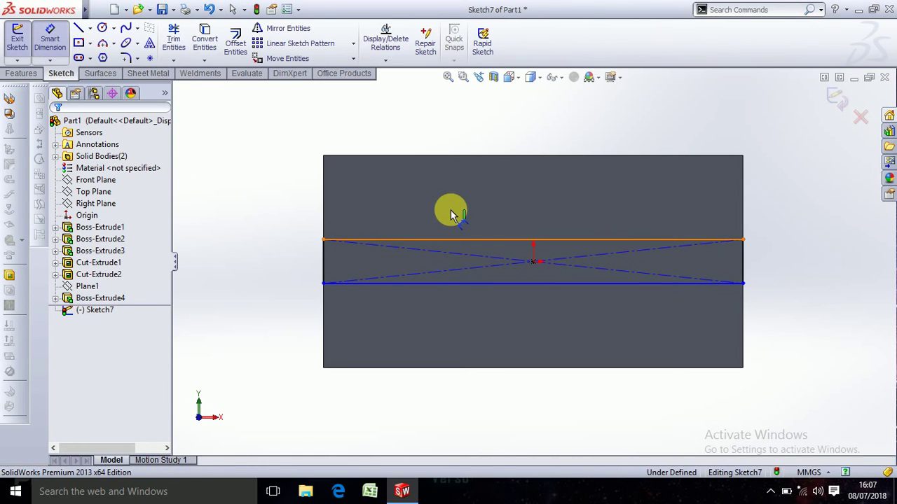
{"action": "left_click", "coordinate": [544, 138]}
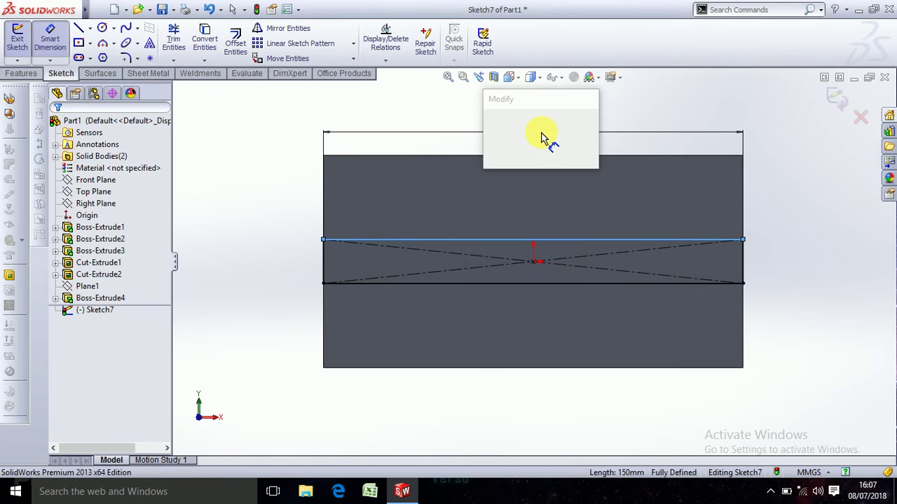
{"action": "left_click", "coordinate": [493, 165]}
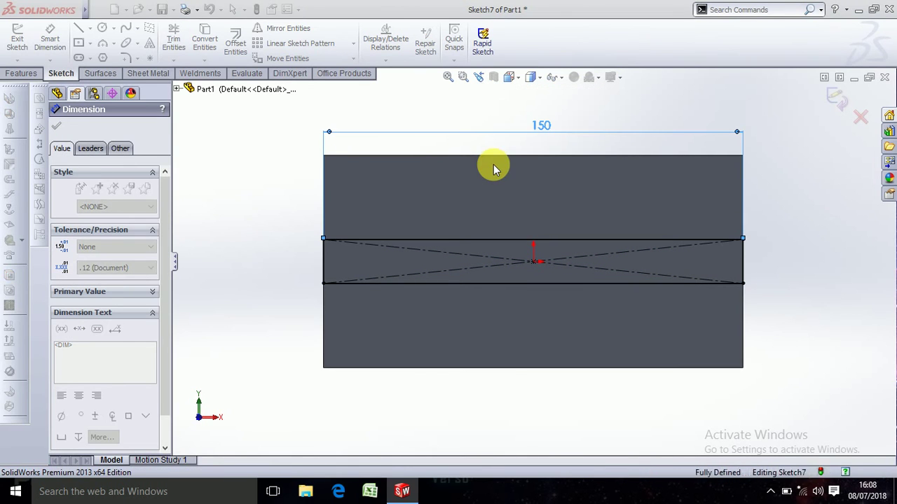
Cancel the redundant height and 30.13 offset dimensions that would over-define the sketch.
{"action": "left_click", "coordinate": [312, 264]}
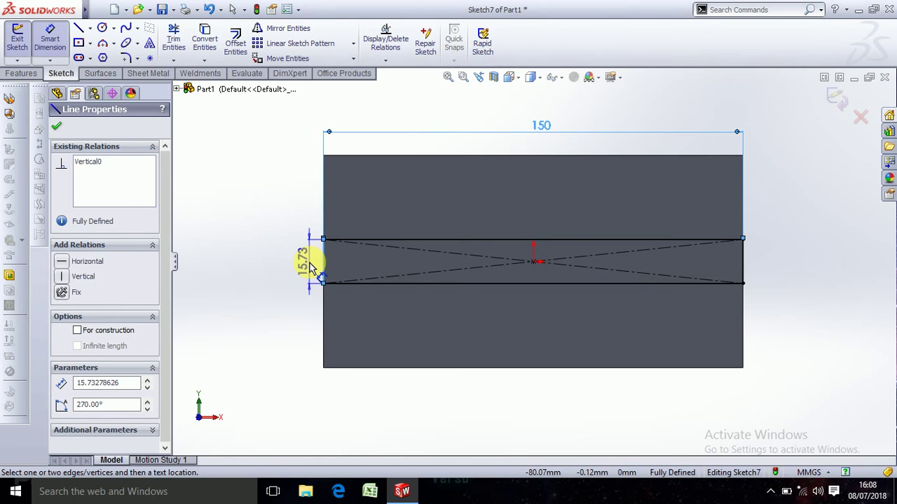
{"action": "left_click", "coordinate": [312, 266]}
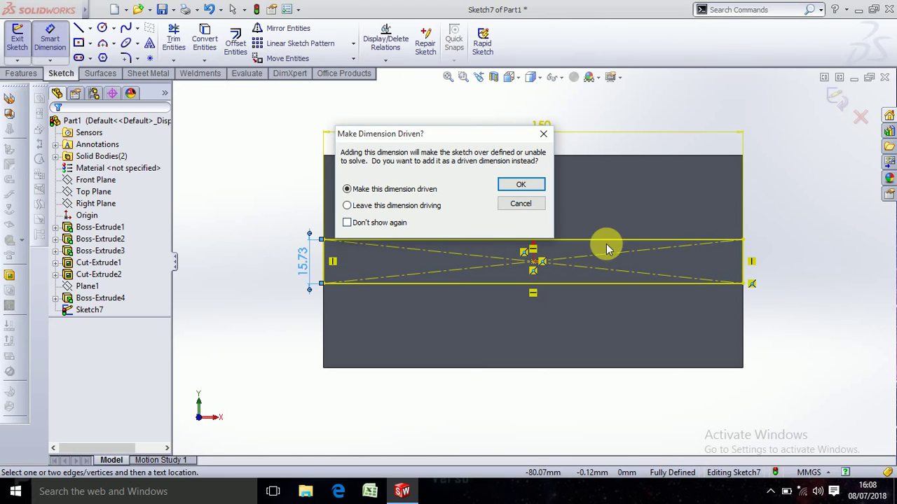
{"action": "left_click", "coordinate": [539, 206]}
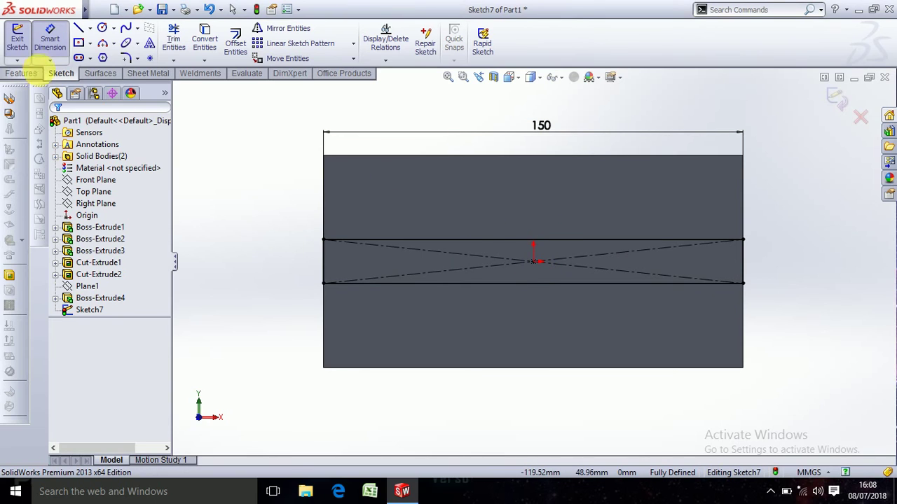
{"action": "left_click", "coordinate": [339, 241]}
{"action": "left_click", "coordinate": [354, 157], "text": "ctrl"}
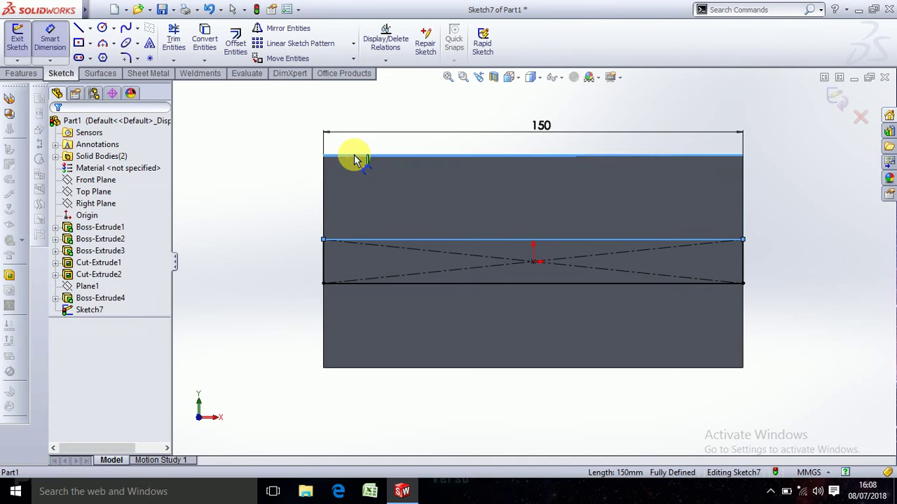
{"action": "left_click", "coordinate": [305, 192]}
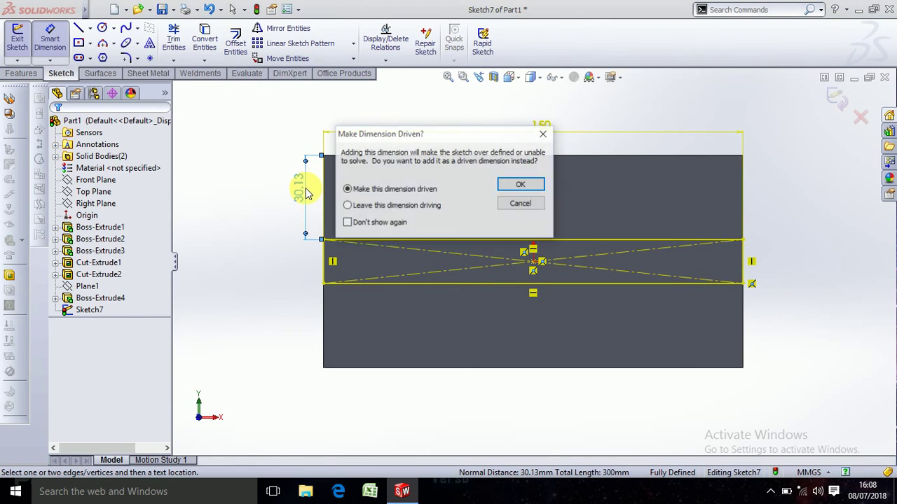
{"action": "left_click", "coordinate": [515, 207]}
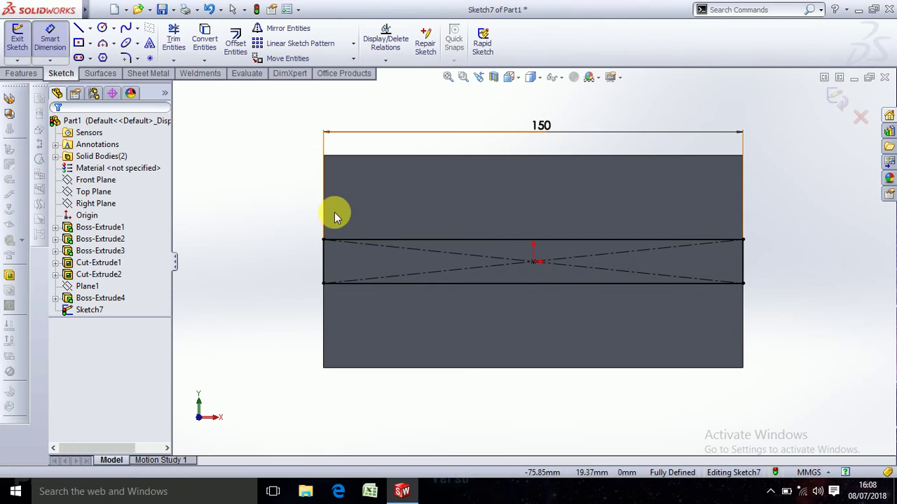
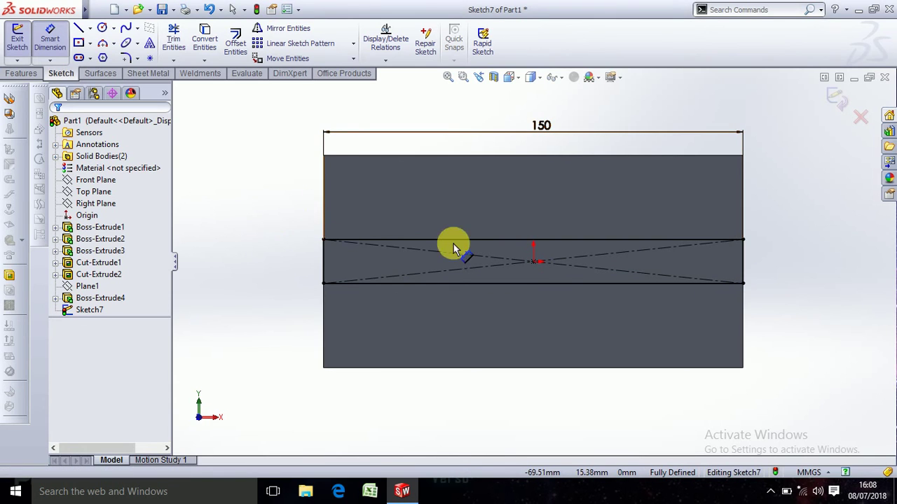
Power-trim away Sketch7's old lines, diagonal centerlines and the 150 dimension.
{"action": "left_click", "coordinate": [448, 284]}
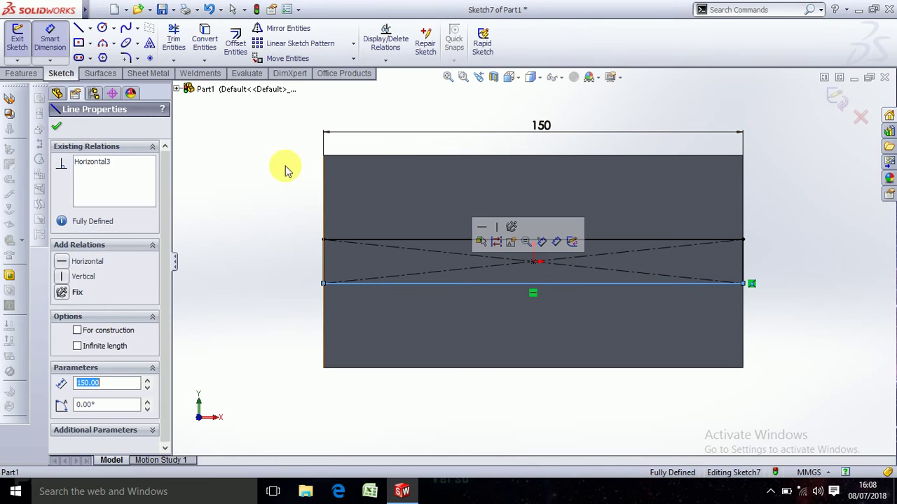
{"action": "left_click", "coordinate": [205, 89]}
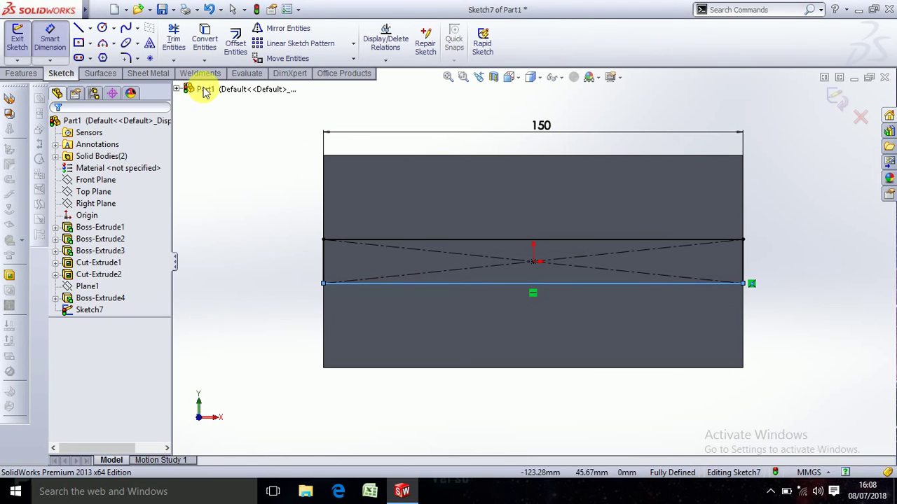
{"action": "left_click", "coordinate": [173, 38]}
{"action": "left_click_drag", "start_coordinate": [384, 203], "coordinate": [540, 301]}
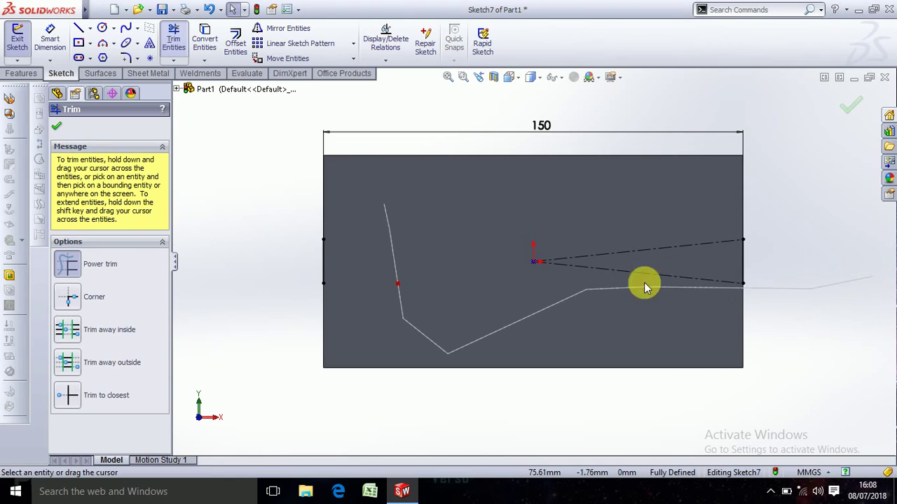
{"action": "left_click_drag", "start_coordinate": [644, 282], "coordinate": [584, 237]}
{"action": "left_click_drag", "start_coordinate": [374, 235], "coordinate": [606, 276]}
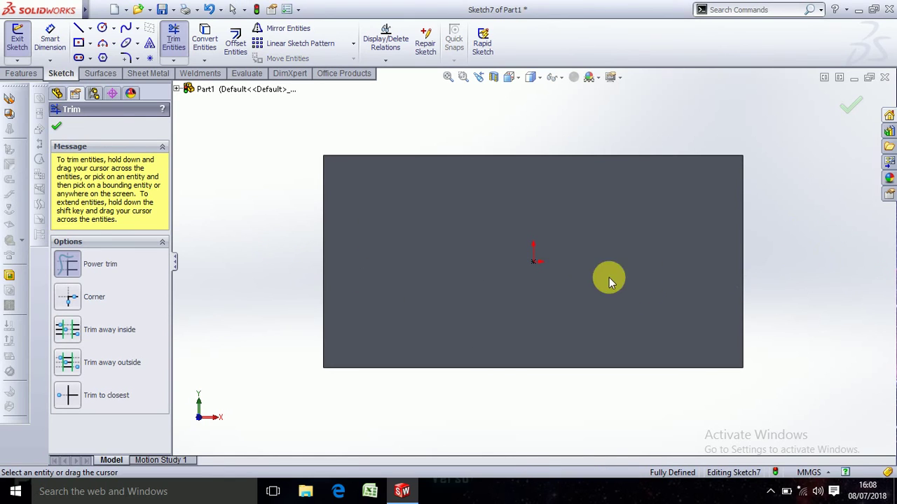
{"action": "key", "text": "Escape"}
Remove the leftover sketch point at the origin and fit the face in view.
{"action": "left_click", "coordinate": [533, 261]}
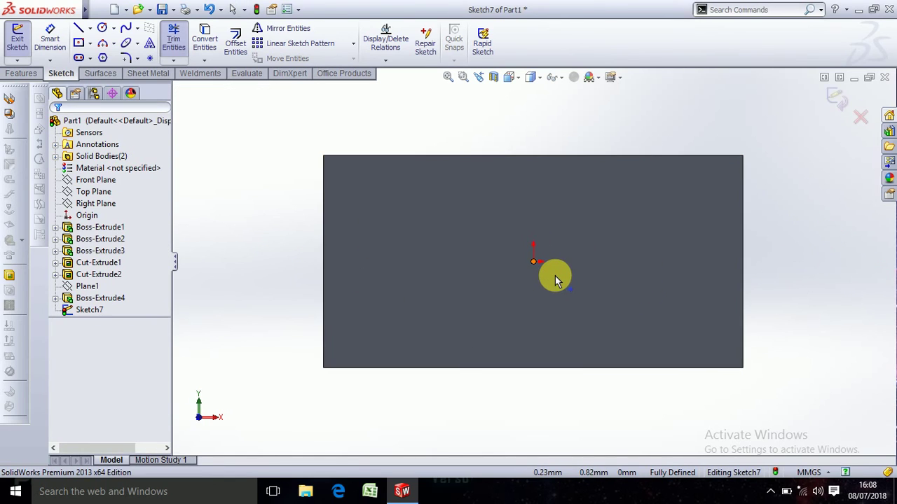
{"action": "left_click_drag", "start_coordinate": [517, 248], "coordinate": [561, 280]}
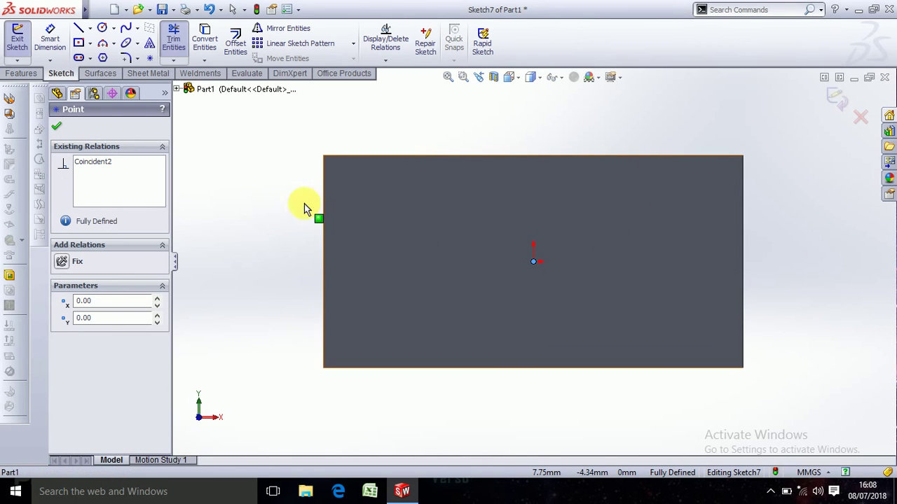
{"action": "key", "text": "Escape"}
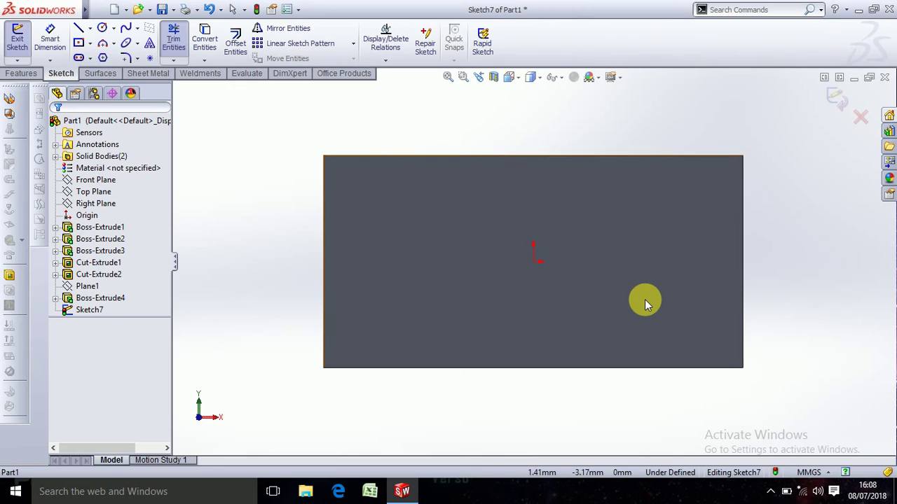
{"action": "key", "text": "Escape"}
{"action": "key", "text": "z"}
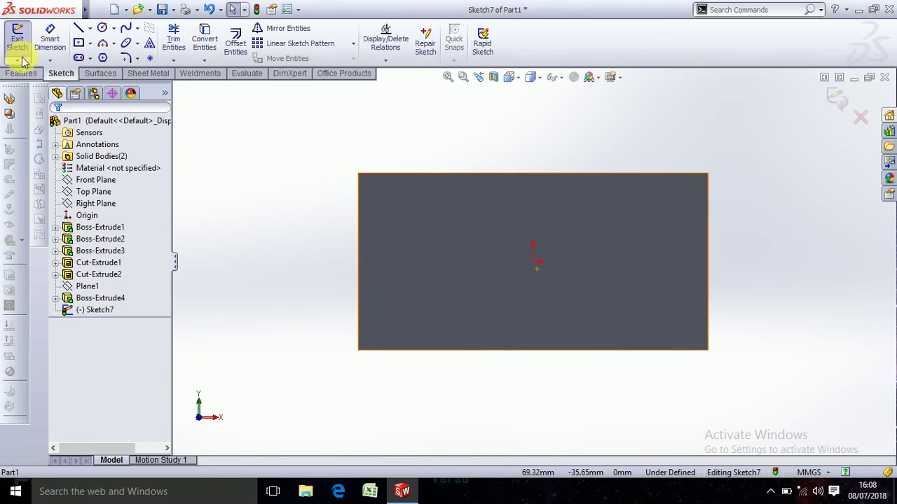
Draw a corner rectangle spanning the face from its left edge to its right edge.
{"action": "left_click", "coordinate": [90, 43]}
{"action": "left_click", "coordinate": [94, 55]}
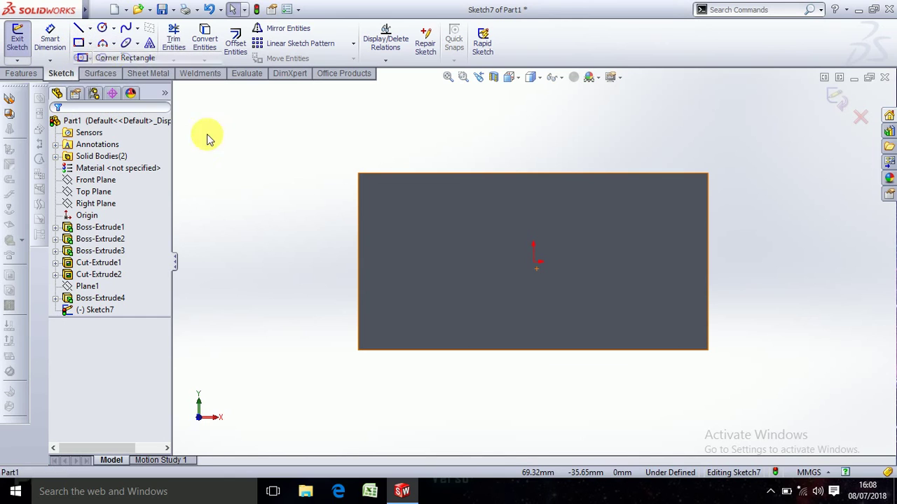
{"action": "left_click", "coordinate": [358, 240]}
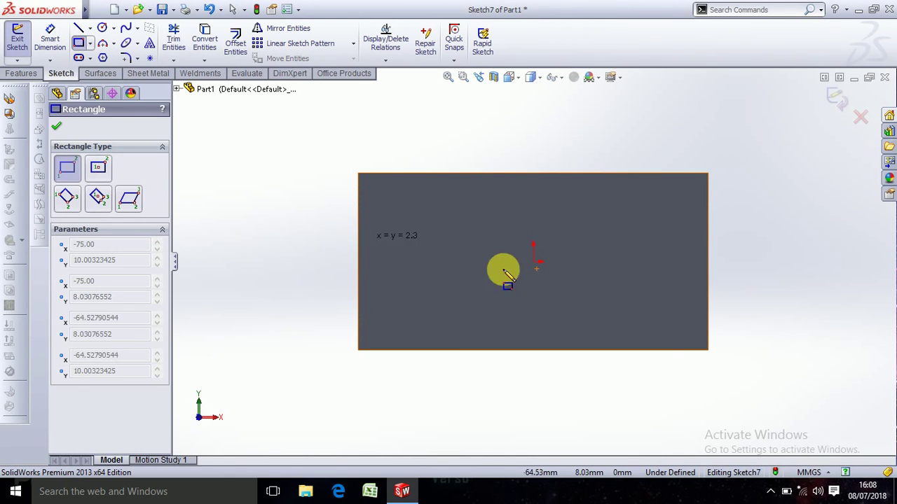
{"action": "left_click", "coordinate": [708, 284]}
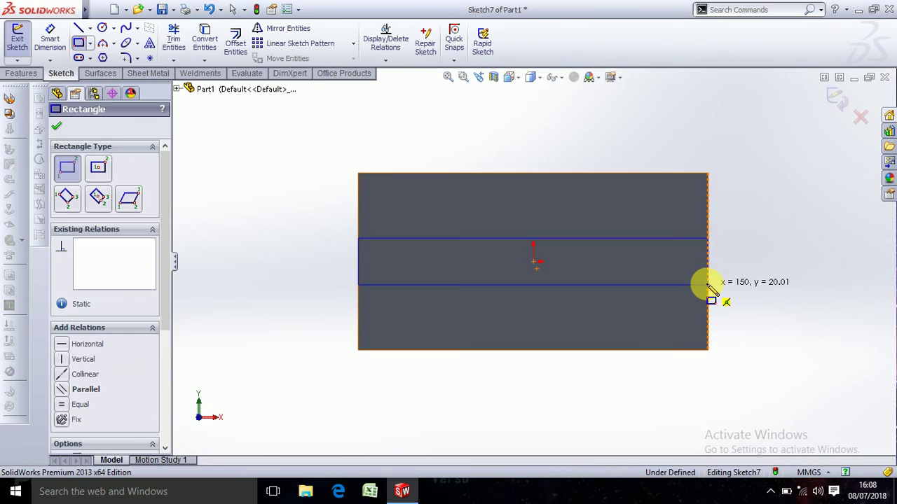
{"action": "key", "text": "Escape"}
{"action": "key", "text": "Escape"}
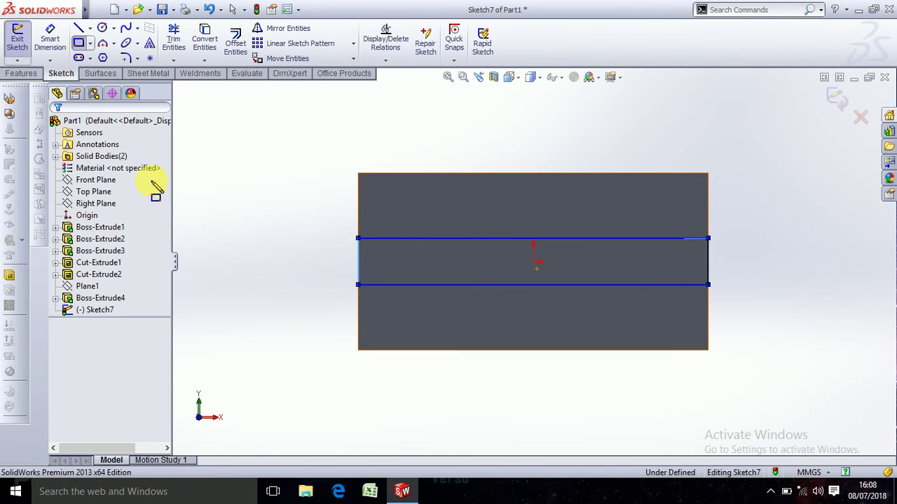
Dimension the rectangle's vertical edge to set the strip's height.
{"action": "left_click", "coordinate": [56, 41]}
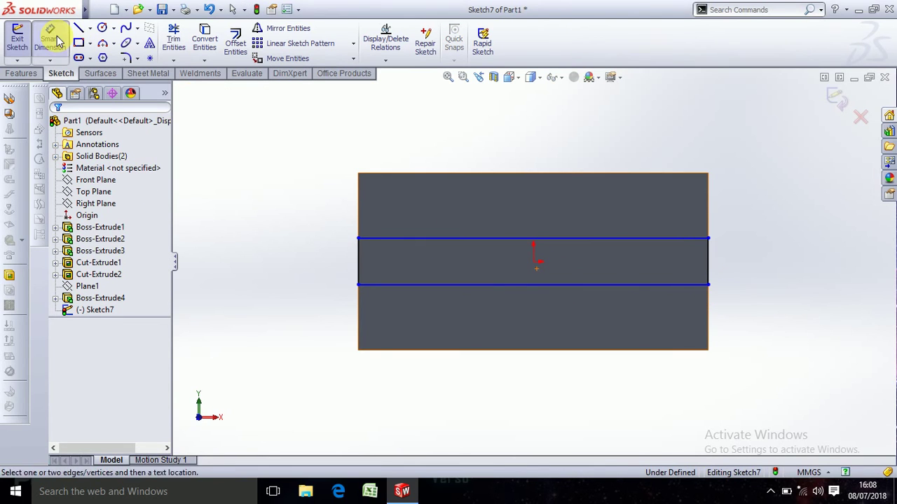
{"action": "left_click", "coordinate": [359, 264]}
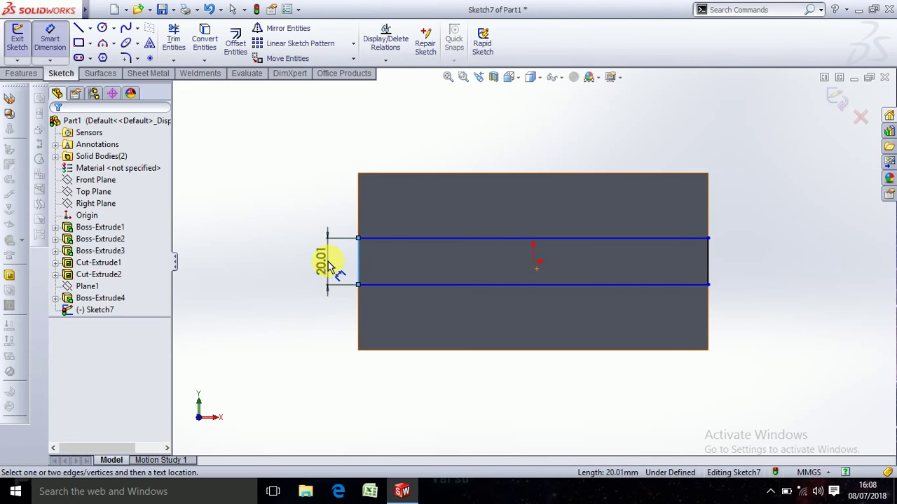
{"action": "left_click", "coordinate": [328, 262]}
{"action": "type", "text": "4"}
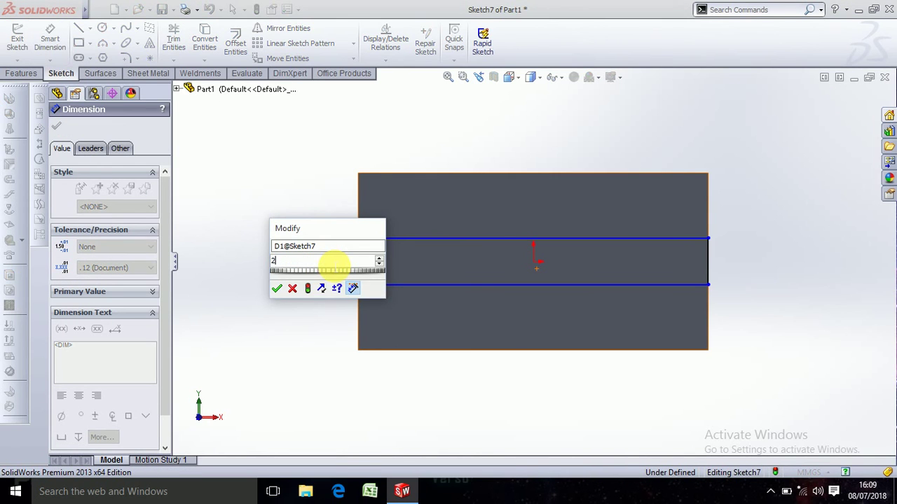
{"action": "type", "text": "0"}
{"action": "key", "text": "Return"}
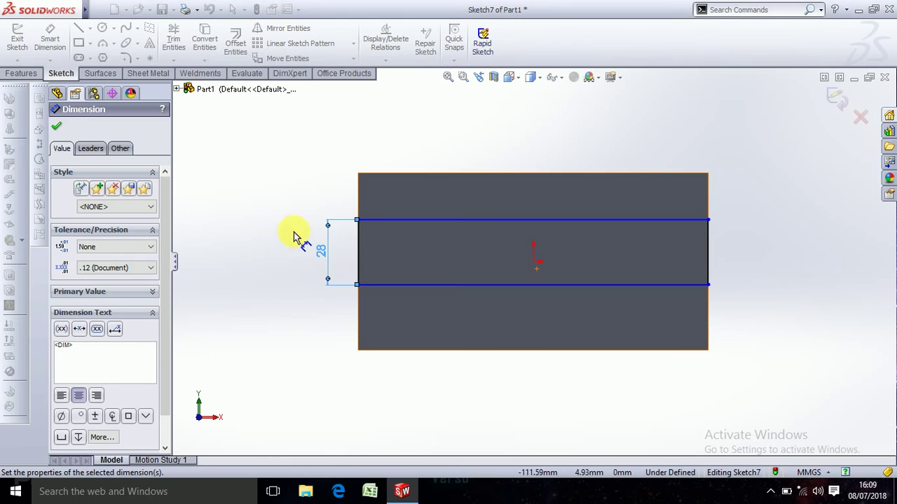
{"action": "left_click", "coordinate": [90, 28]}
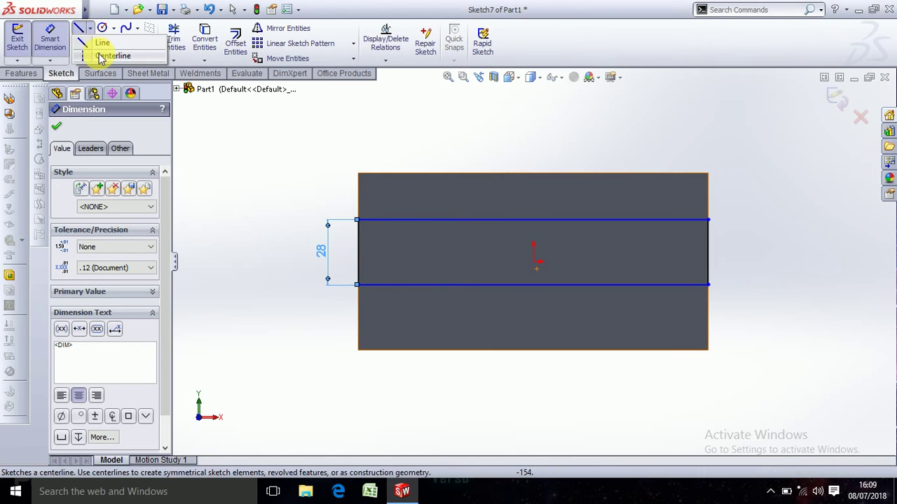
Draw a centerline between the left and right edge midpoints and trim a stray segment.
{"action": "left_click", "coordinate": [95, 54]}
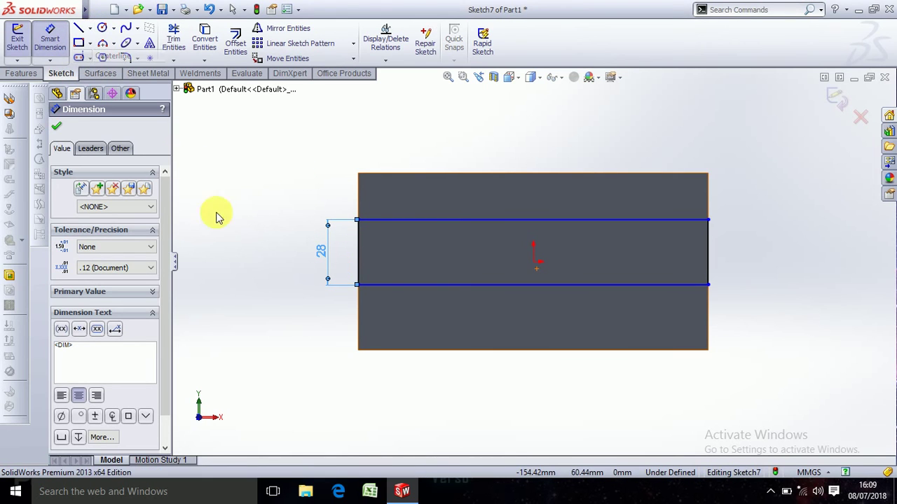
{"action": "left_click", "coordinate": [358, 252]}
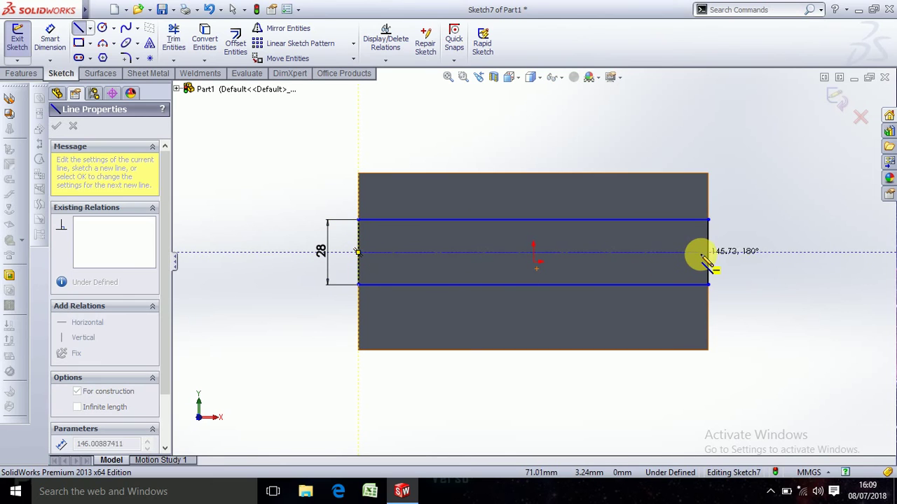
{"action": "double_click", "coordinate": [708, 252]}
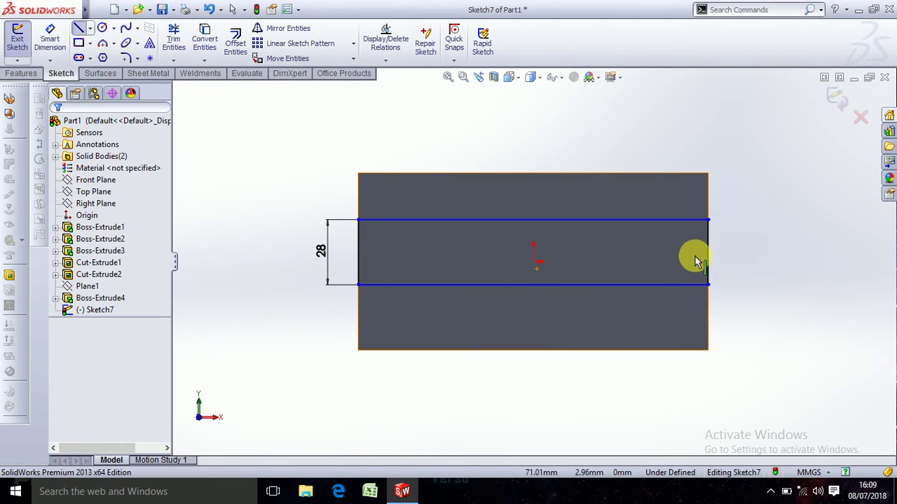
{"action": "scroll", "coordinate": [534, 262], "scroll_direction": "down", "scroll_amount": 1}
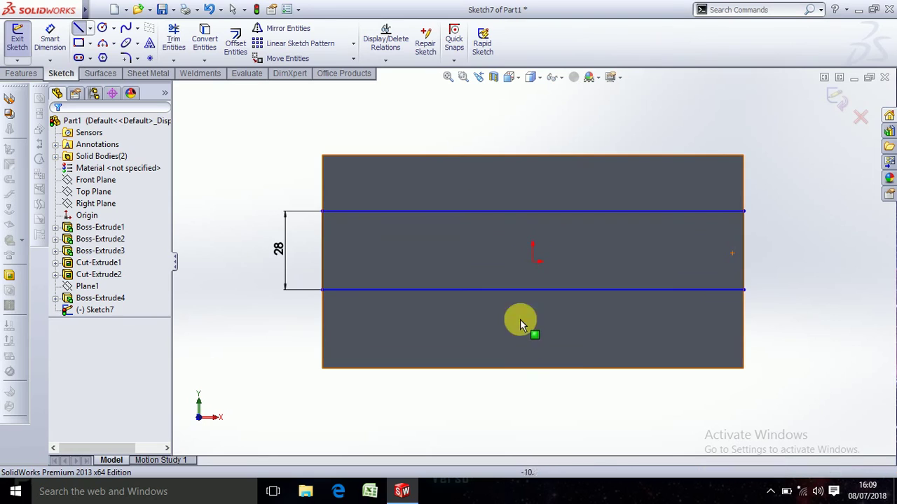
{"action": "key", "text": "Escape"}
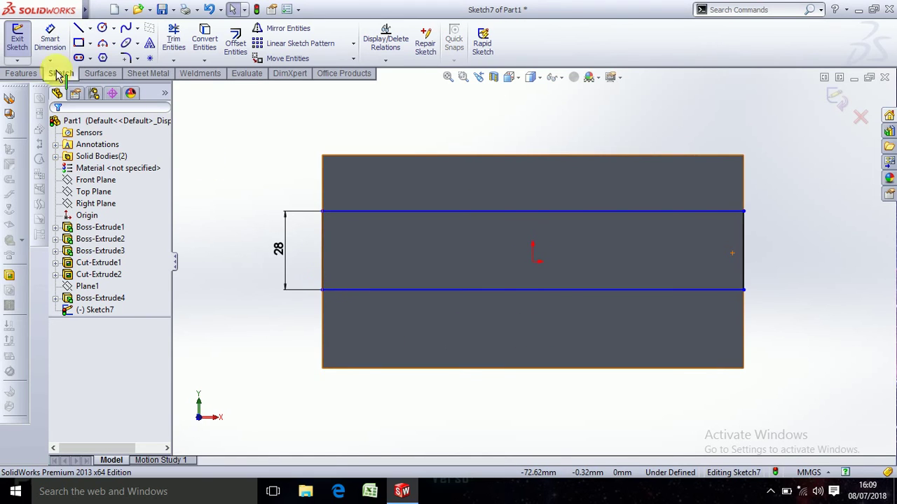
{"action": "left_click", "coordinate": [174, 36]}
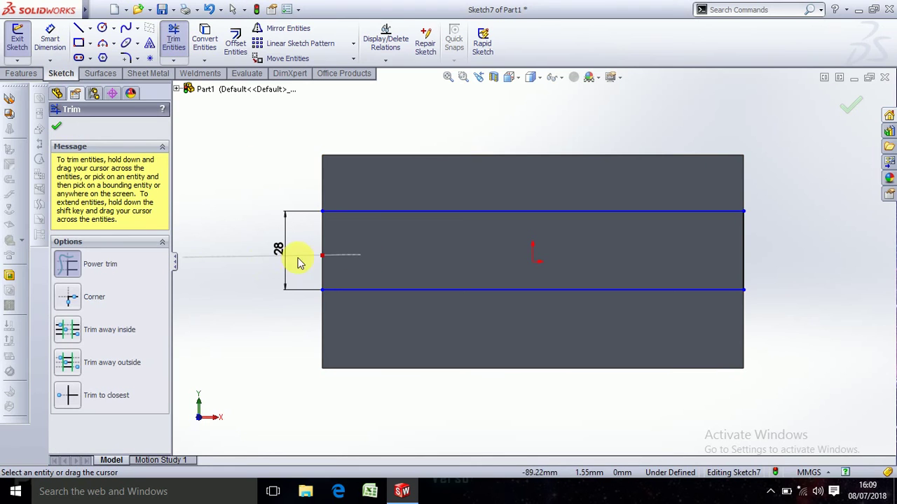
{"action": "left_click_drag", "start_coordinate": [298, 262], "coordinate": [810, 256]}
{"action": "key", "text": "Escape"}
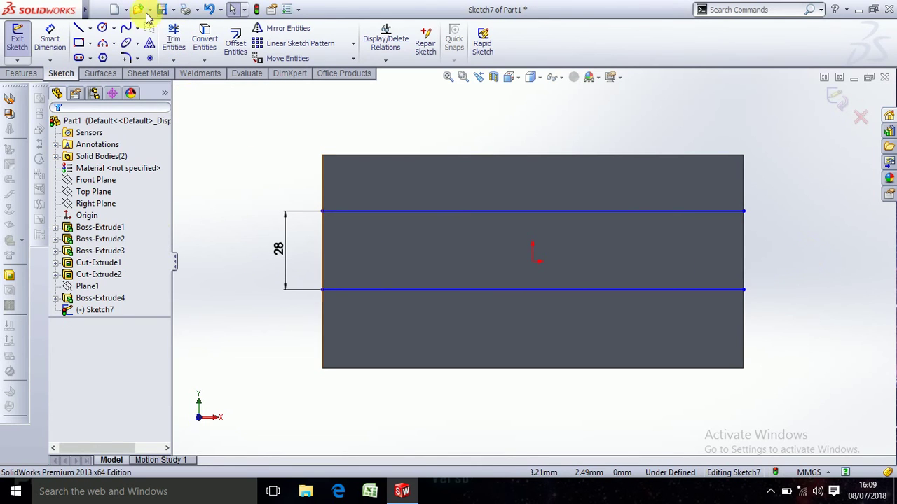
Redraw the horizontal centerline from the strip's left edge to its right edge.
{"action": "left_click", "coordinate": [79, 29]}
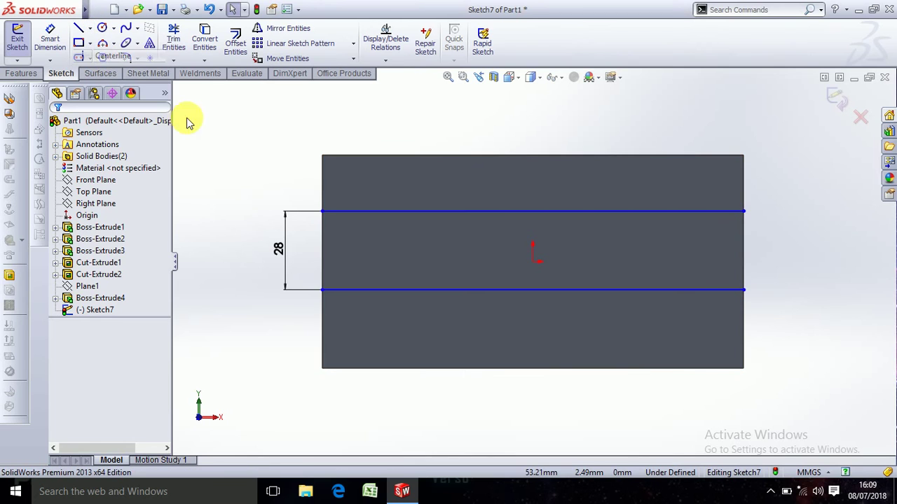
{"action": "left_click", "coordinate": [322, 262]}
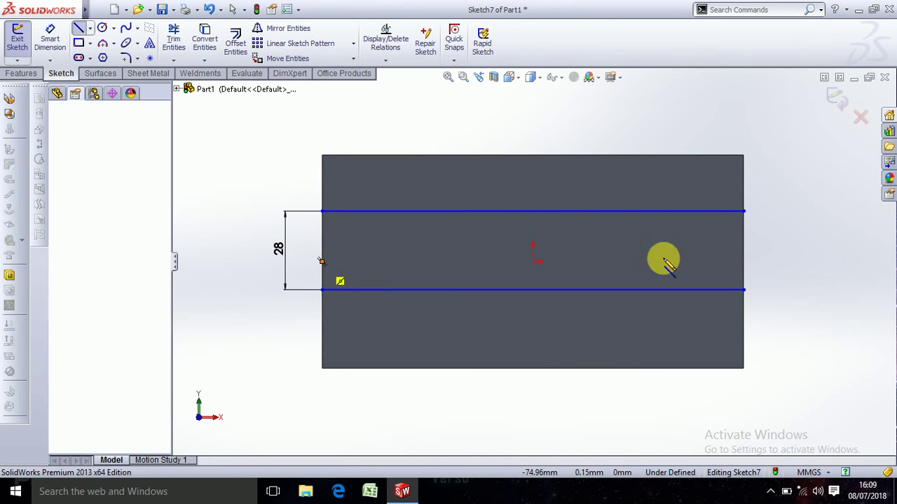
{"action": "double_click", "coordinate": [744, 262]}
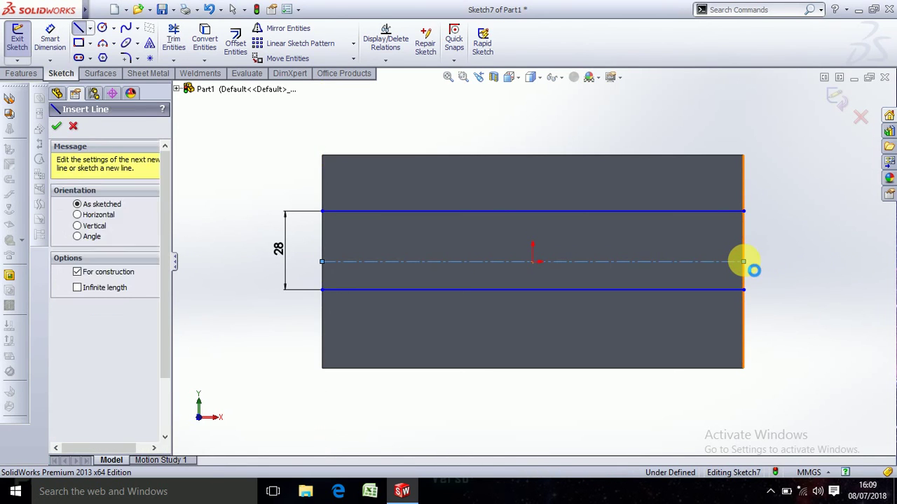
{"action": "key", "text": "Escape"}
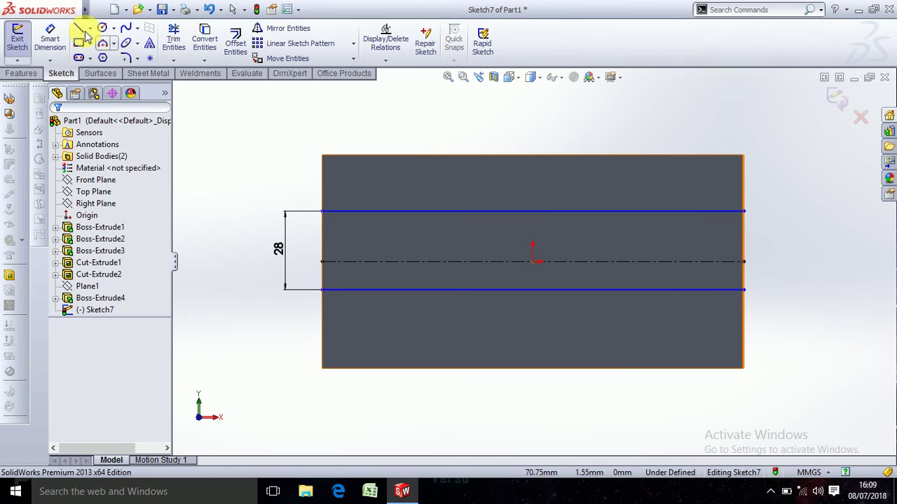
{"action": "left_click", "coordinate": [78, 28]}
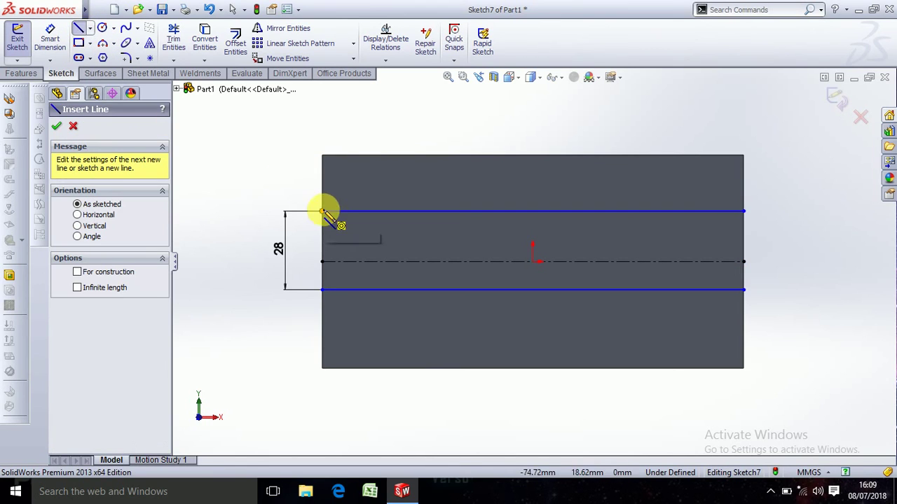
Close both ends of the strip with vertical lines joining its top and bottom lines.
{"action": "left_click", "coordinate": [323, 211]}
{"action": "left_click", "coordinate": [322, 290]}
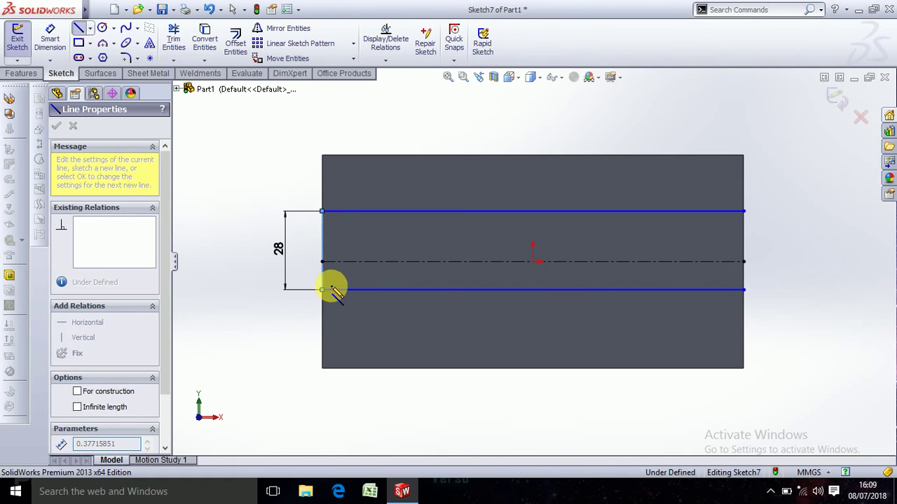
{"action": "key", "text": "Escape"}
{"action": "key", "text": "Escape"}
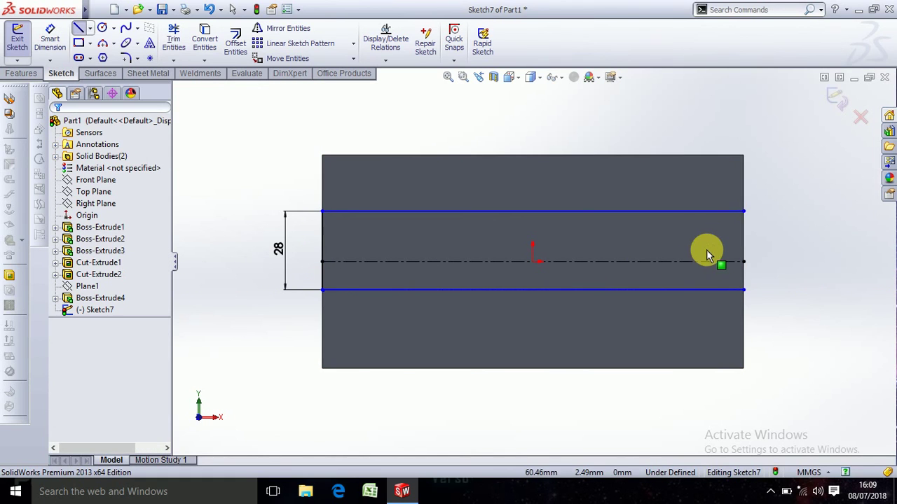
{"action": "key", "text": "l"}
{"action": "left_click", "coordinate": [744, 212]}
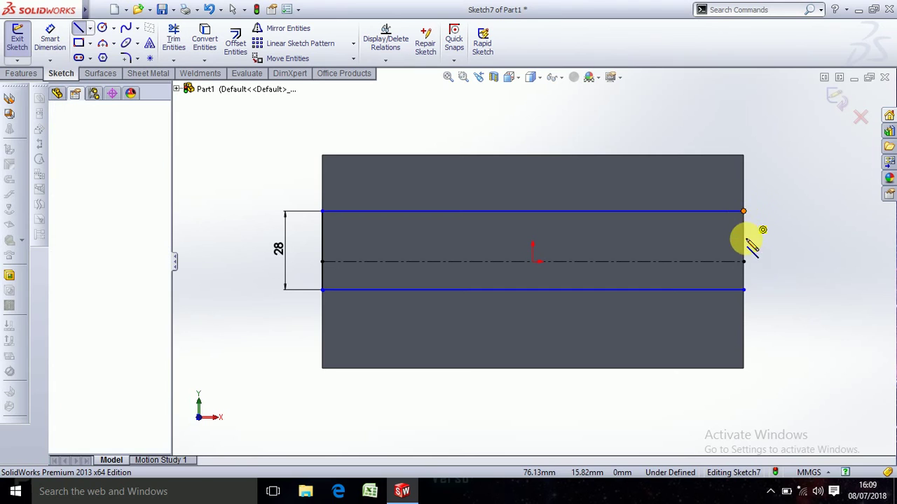
{"action": "left_click", "coordinate": [744, 289]}
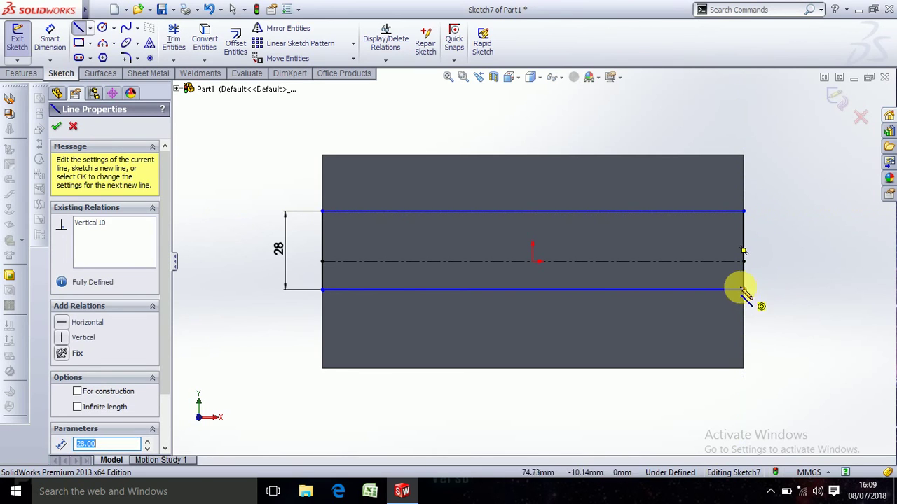
{"action": "key", "text": "Escape"}
{"action": "left_click", "coordinate": [57, 45]}
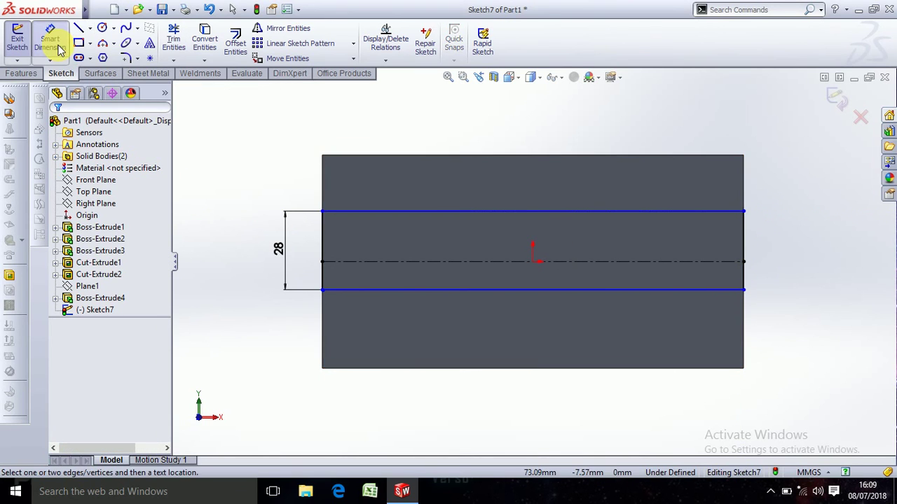
Dimension the strip's top edge 14 mm above the centerline.
{"action": "left_click", "coordinate": [330, 261]}
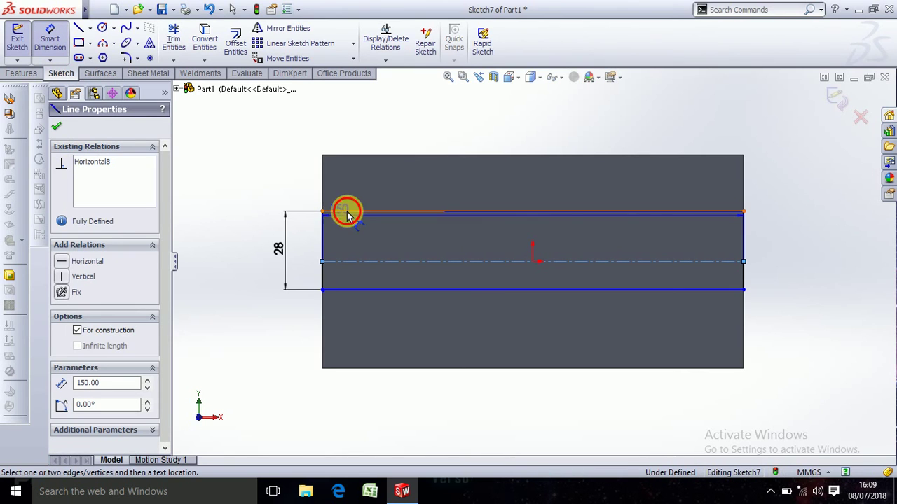
{"action": "left_click", "coordinate": [347, 213]}
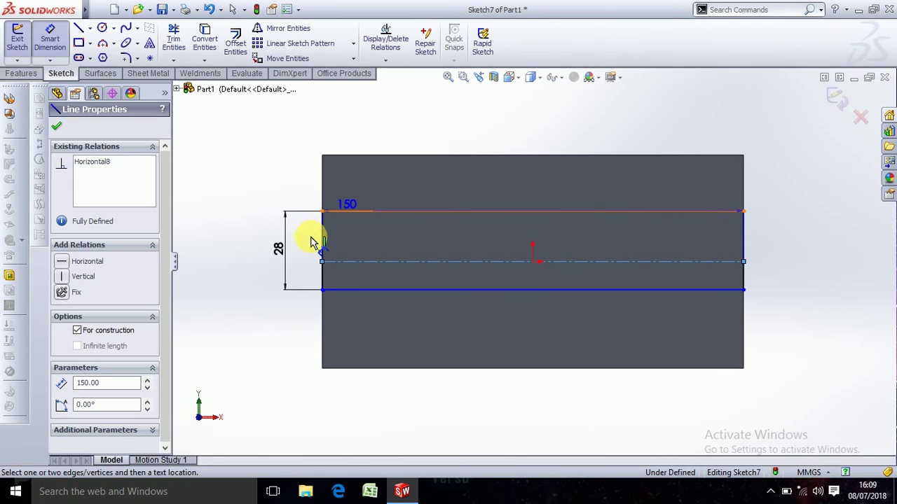
{"action": "left_click", "coordinate": [384, 215]}
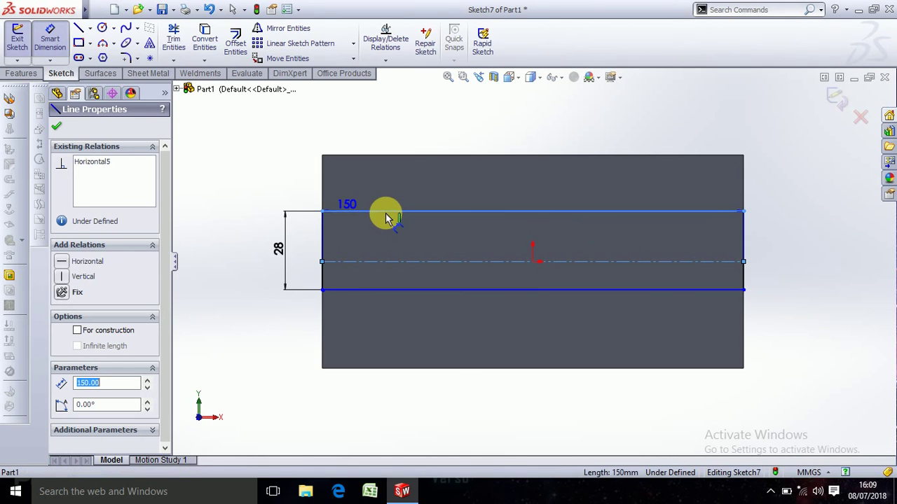
{"action": "left_click", "coordinate": [351, 225]}
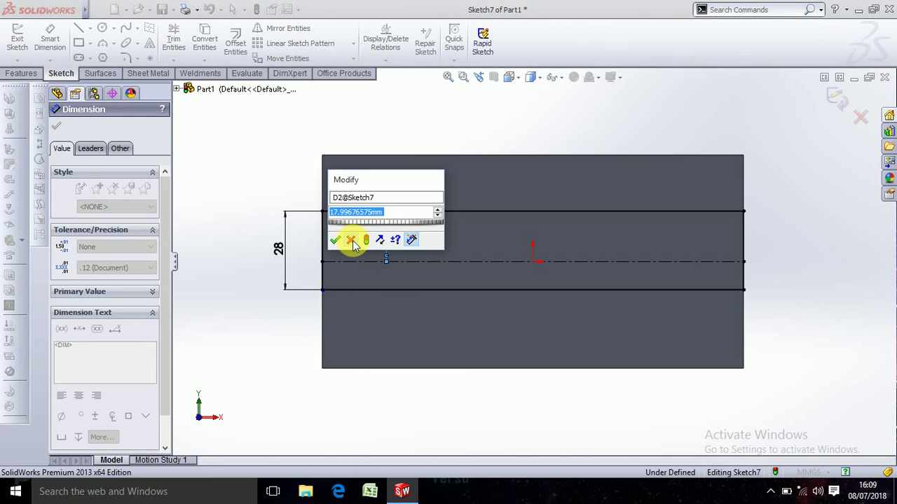
{"action": "type", "text": "18"}
{"action": "key", "text": "Return"}
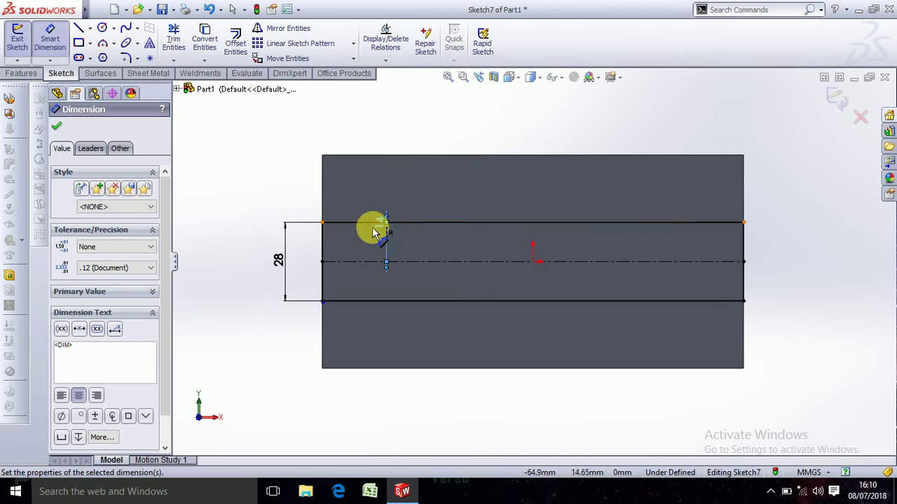
{"action": "left_click_drag", "start_coordinate": [375, 232], "coordinate": [289, 245]}
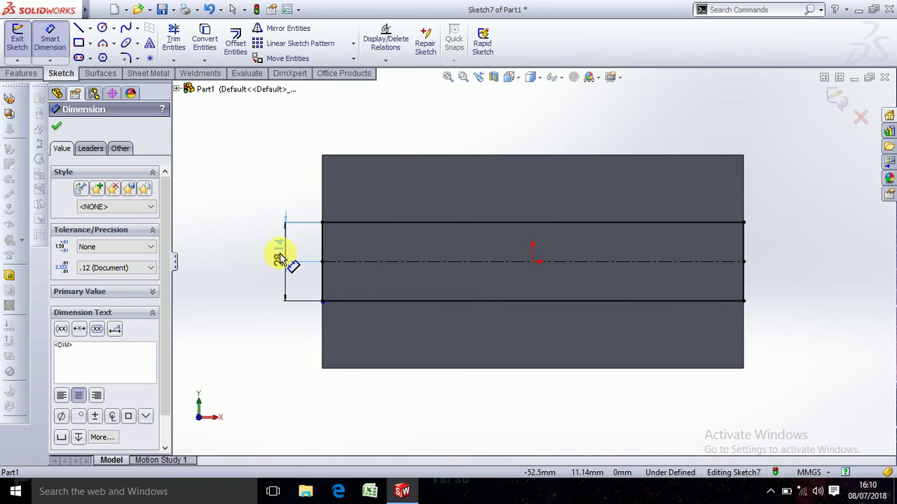
{"action": "left_click", "coordinate": [246, 307]}
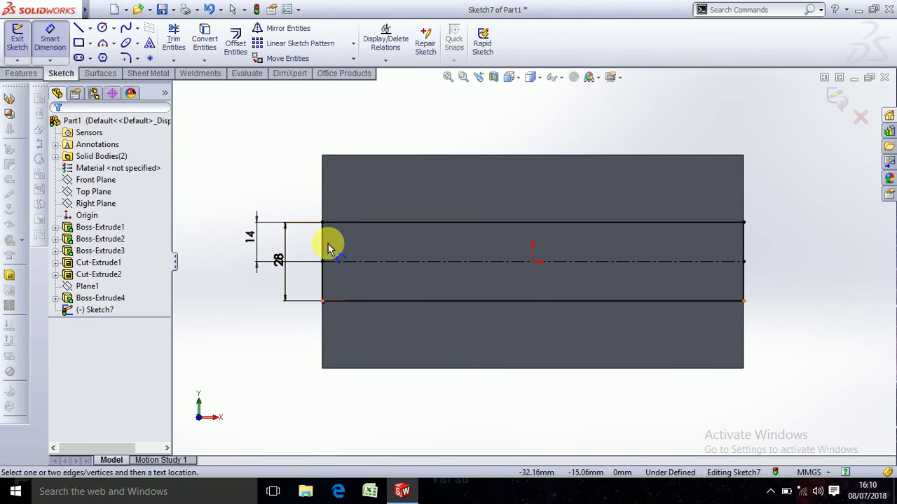
{"action": "left_click", "coordinate": [47, 46]}
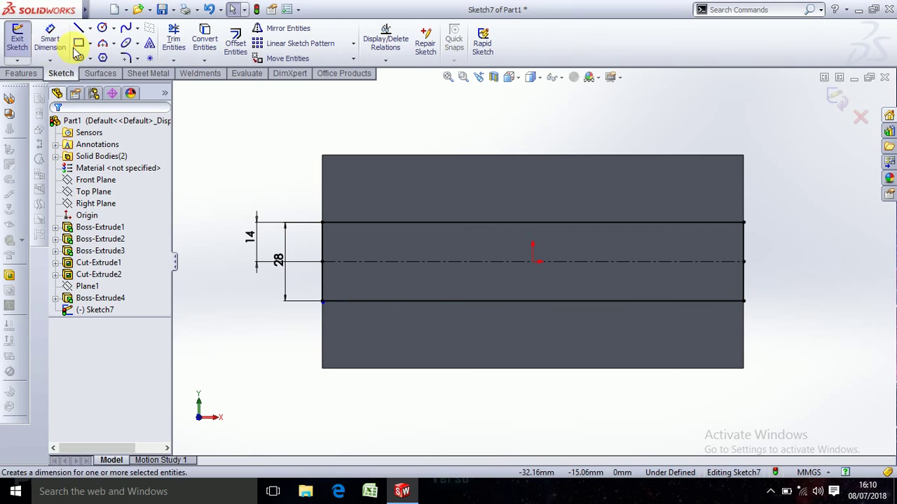
Try dimensioning the strip's top edge to the plate's top edge, cancelling both over-defining attempts.
{"action": "left_click", "coordinate": [56, 39]}
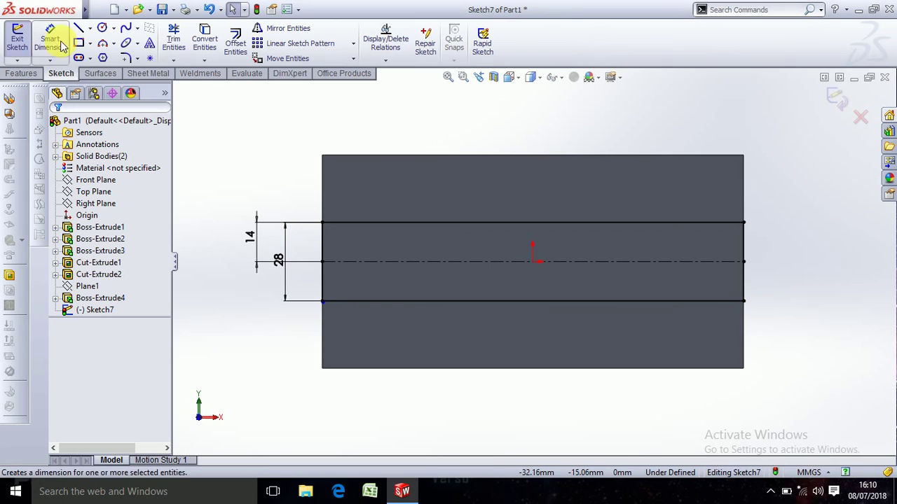
{"action": "left_click", "coordinate": [337, 223]}
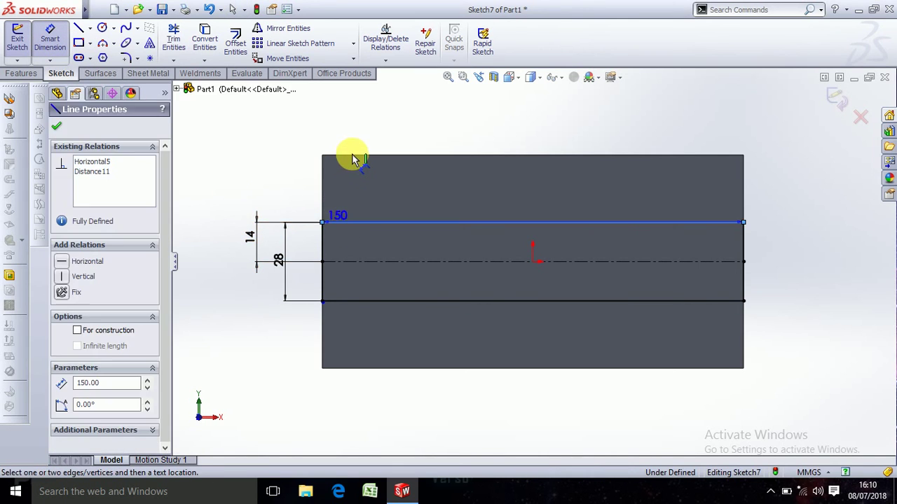
{"action": "left_click", "coordinate": [352, 154]}
{"action": "left_click", "coordinate": [286, 160]}
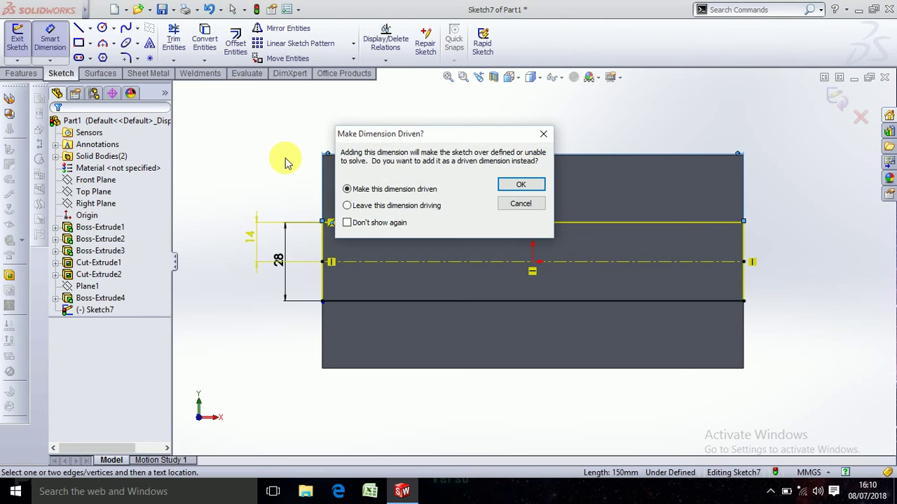
{"action": "left_click", "coordinate": [520, 203]}
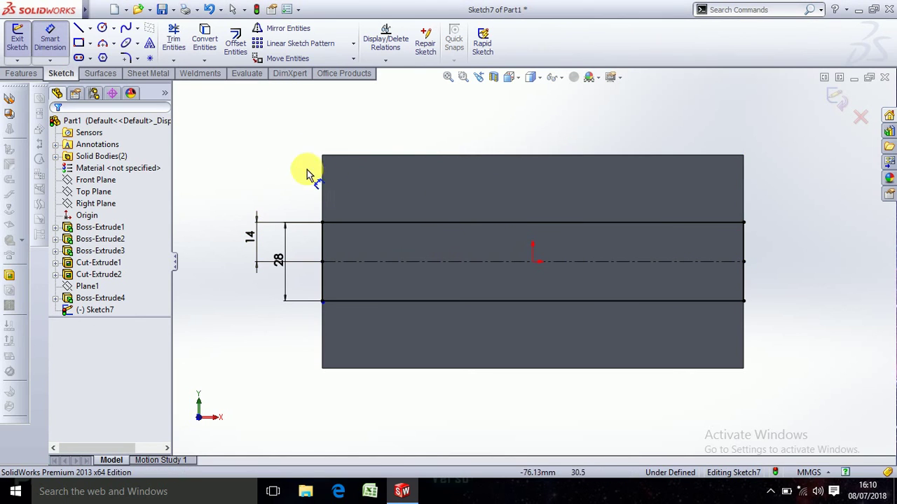
{"action": "left_click", "coordinate": [59, 48]}
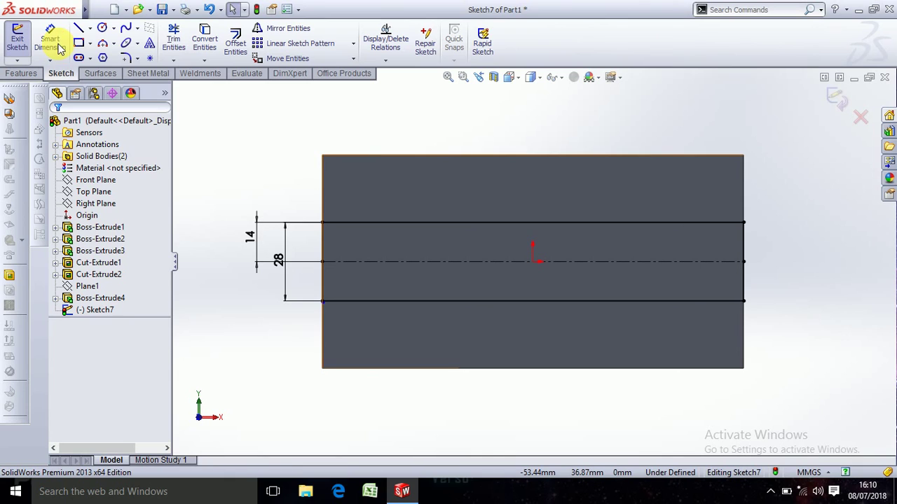
{"action": "left_click", "coordinate": [60, 47]}
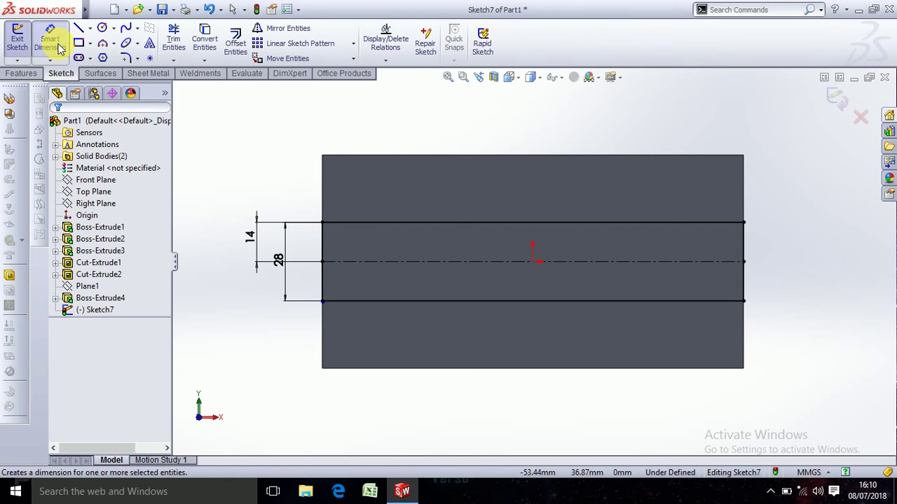
{"action": "left_click", "coordinate": [365, 155]}
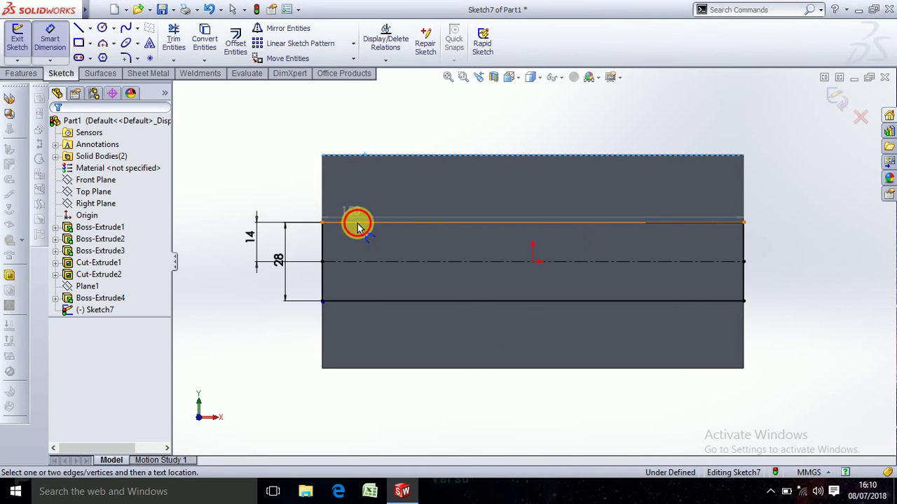
{"action": "left_click", "coordinate": [317, 219]}
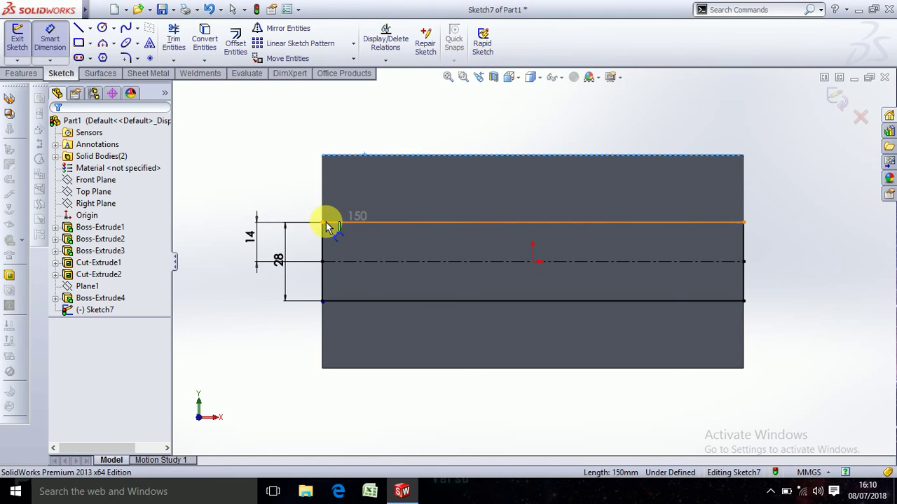
{"action": "left_click", "coordinate": [294, 196]}
{"action": "left_click", "coordinate": [520, 204]}
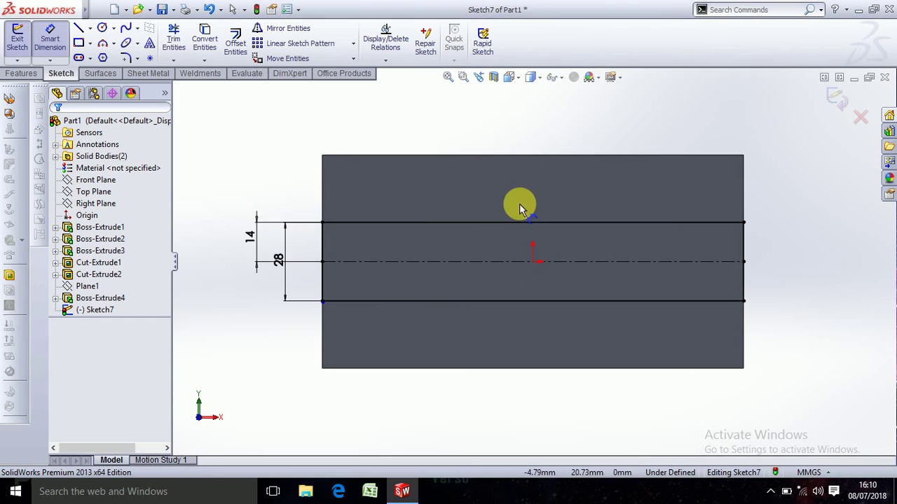
{"action": "scroll", "coordinate": [236, 168], "scroll_direction": "down", "scroll_amount": 2}
{"action": "key", "text": "z"}
{"action": "key", "text": "z"}
{"action": "key", "text": "z"}
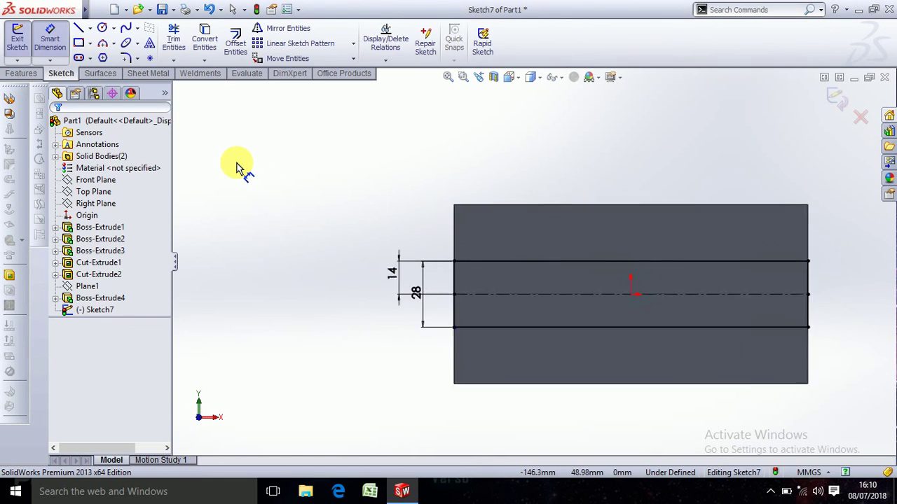
{"action": "key", "text": "z"}
{"action": "key", "text": "z"}
{"action": "key", "text": "z"}
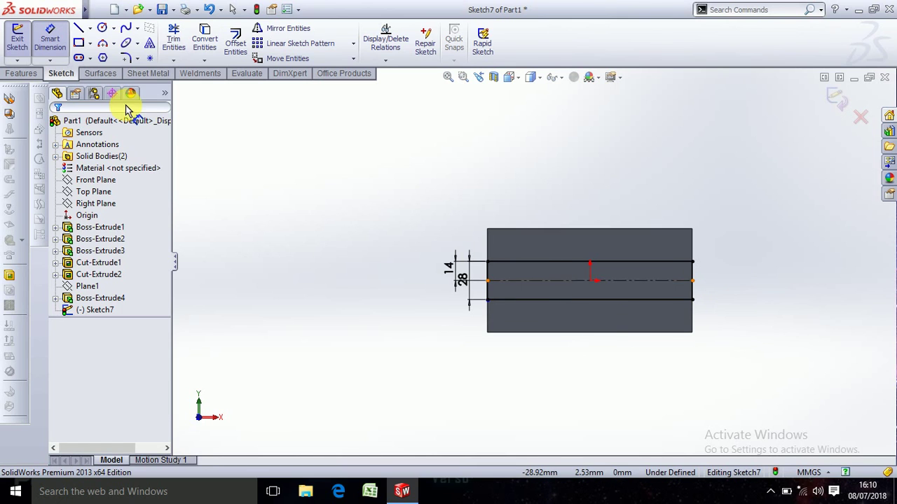
Preview an Extruded Boss/Base of Sketch7's strip regions, then cancel it.
{"action": "left_click", "coordinate": [26, 74]}
{"action": "left_click", "coordinate": [22, 44]}
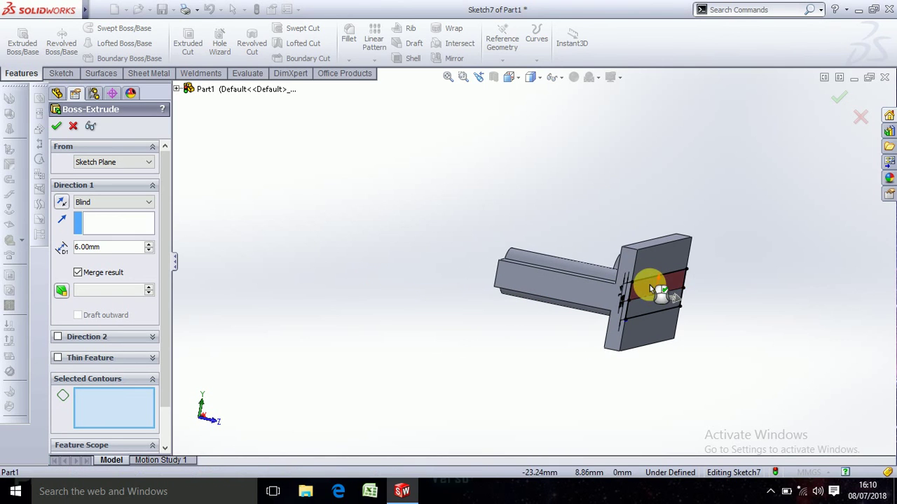
{"action": "left_click", "coordinate": [650, 285]}
{"action": "left_click", "coordinate": [653, 304]}
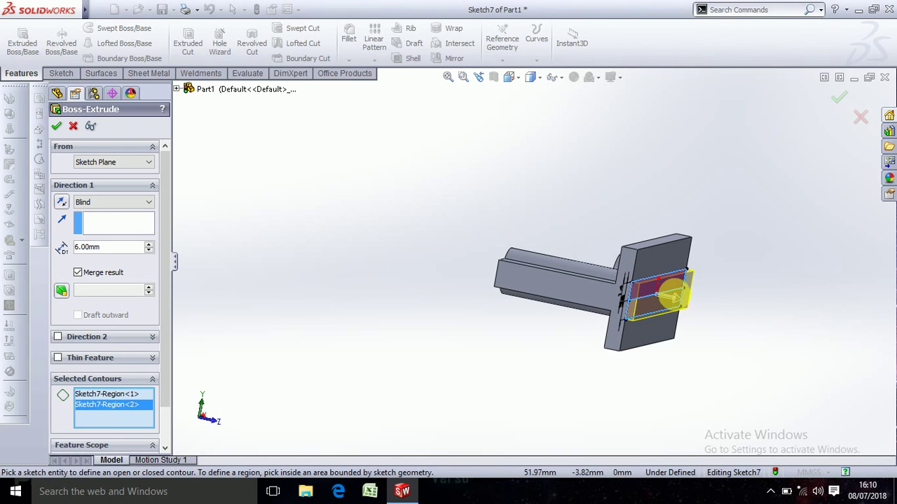
{"action": "left_click", "coordinate": [673, 298]}
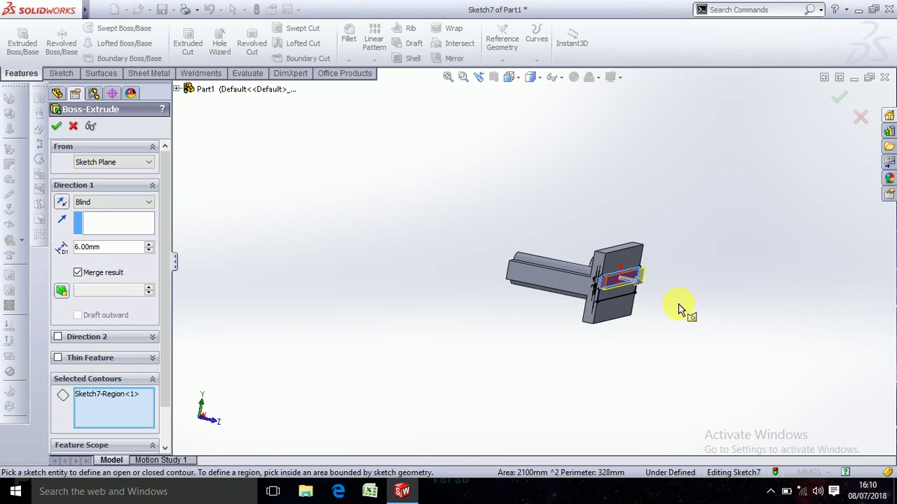
{"action": "middle_click_drag", "start_coordinate": [680, 306], "coordinate": [590, 281]}
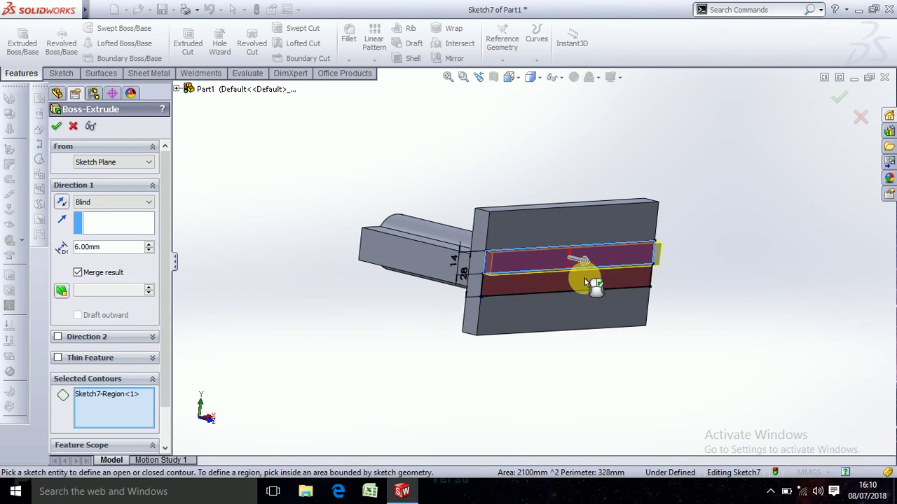
{"action": "left_click", "coordinate": [582, 274]}
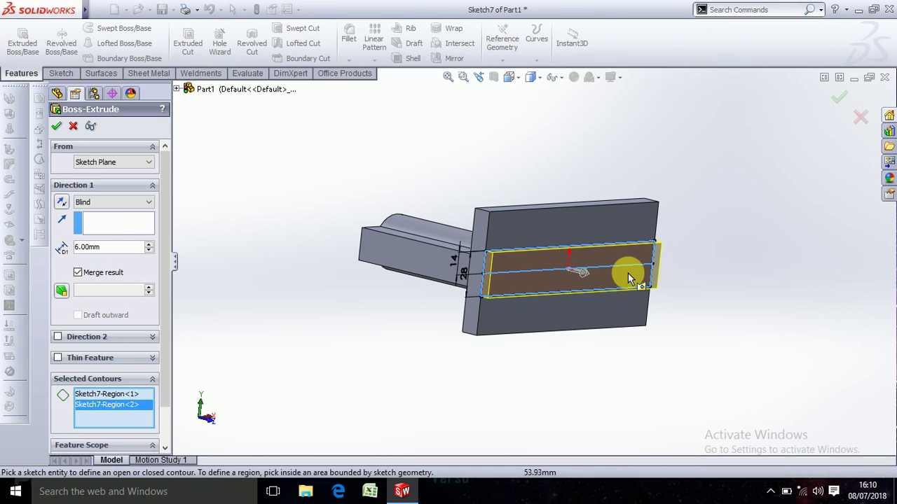
{"action": "key", "text": "Escape"}
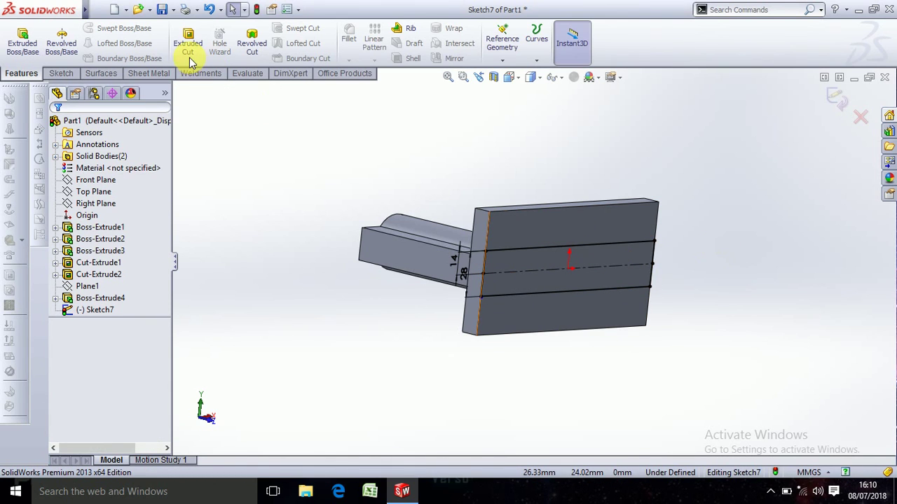
Trim the centreline out of the sketch.
{"action": "left_click", "coordinate": [61, 72]}
{"action": "left_click", "coordinate": [171, 43]}
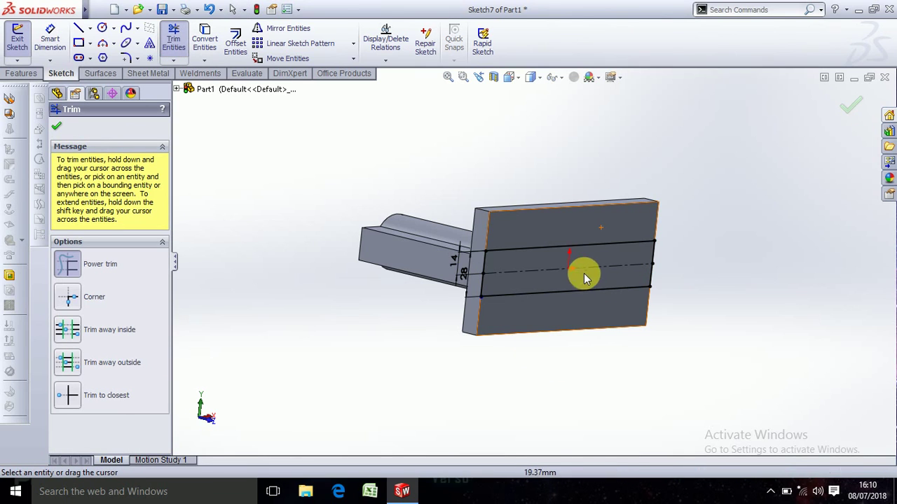
{"action": "left_click", "coordinate": [605, 265]}
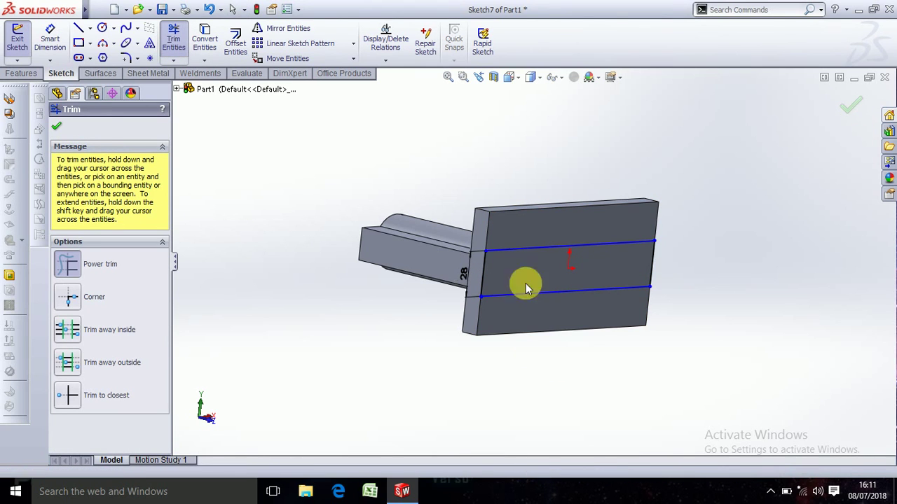
{"action": "key", "text": "Escape"}
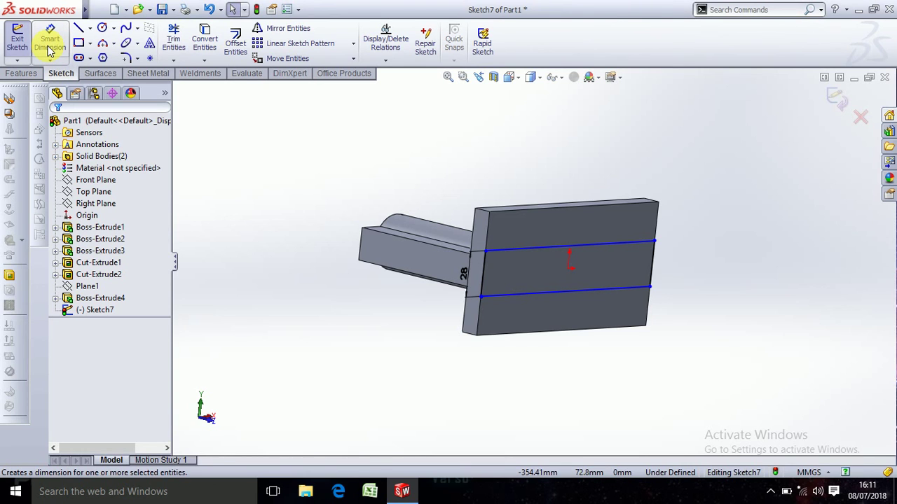
Dimension the upper line 24 mm below the plate's top edge, cancelling the redundant lower dimension.
{"action": "left_click", "coordinate": [49, 47]}
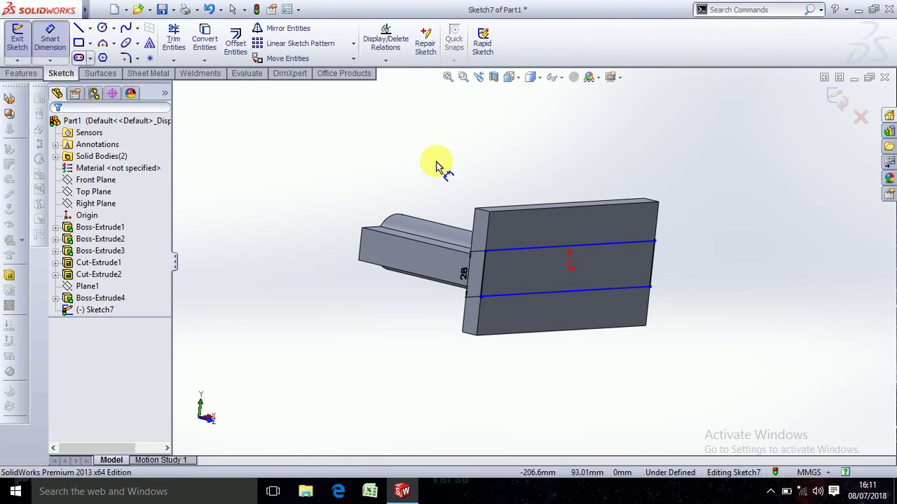
{"action": "left_click", "coordinate": [511, 231]}
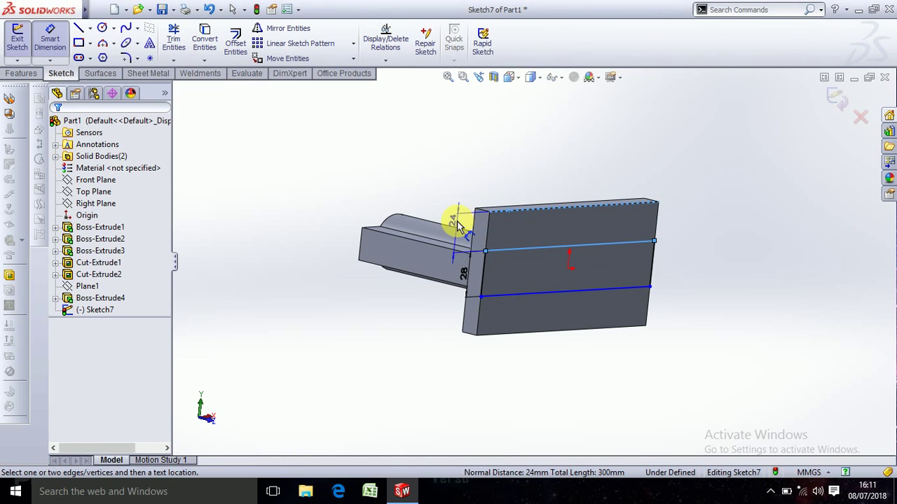
{"action": "left_click", "coordinate": [458, 226]}
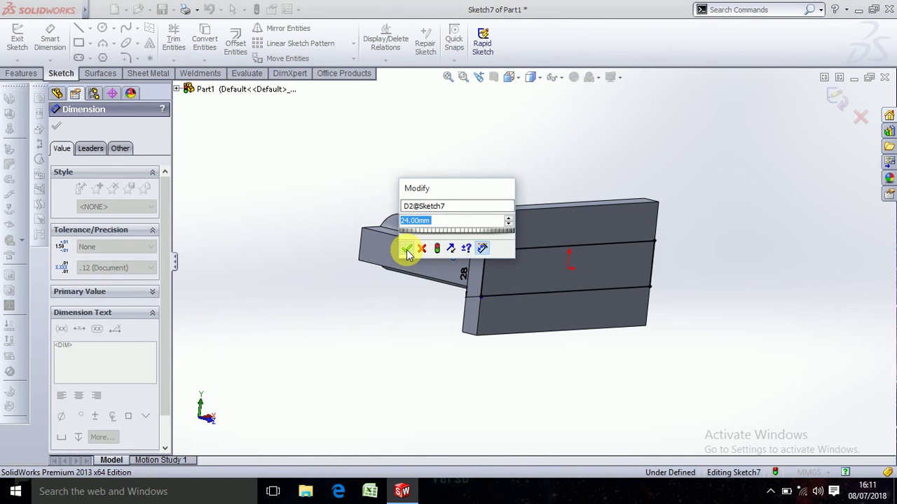
{"action": "left_click", "coordinate": [407, 249]}
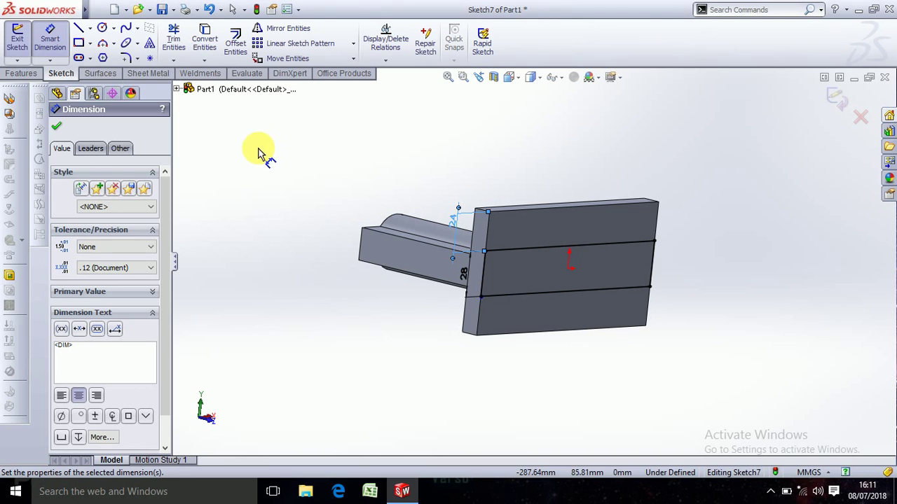
{"action": "left_click", "coordinate": [534, 290]}
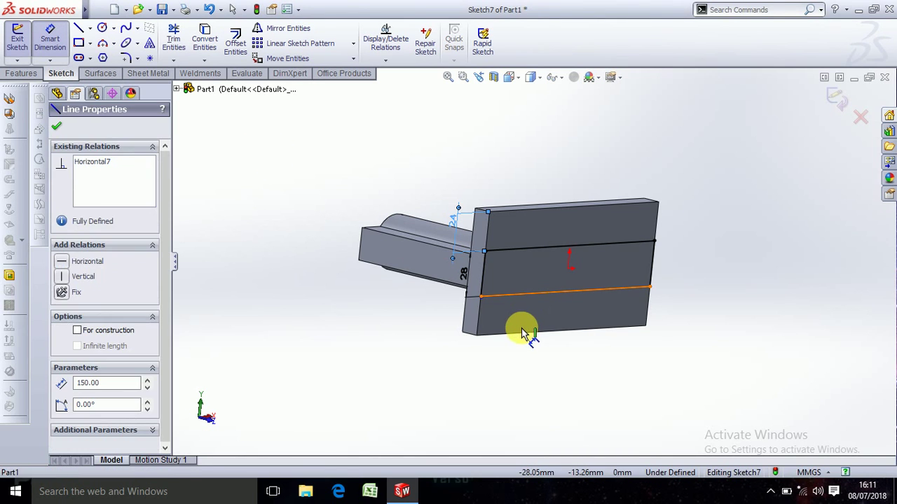
{"action": "left_click", "coordinate": [491, 335]}
{"action": "left_click", "coordinate": [455, 341]}
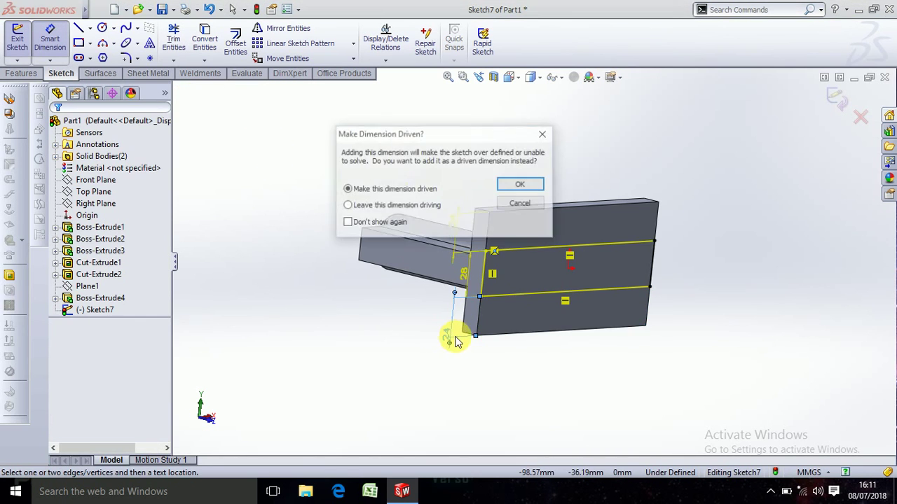
{"action": "left_click", "coordinate": [529, 209]}
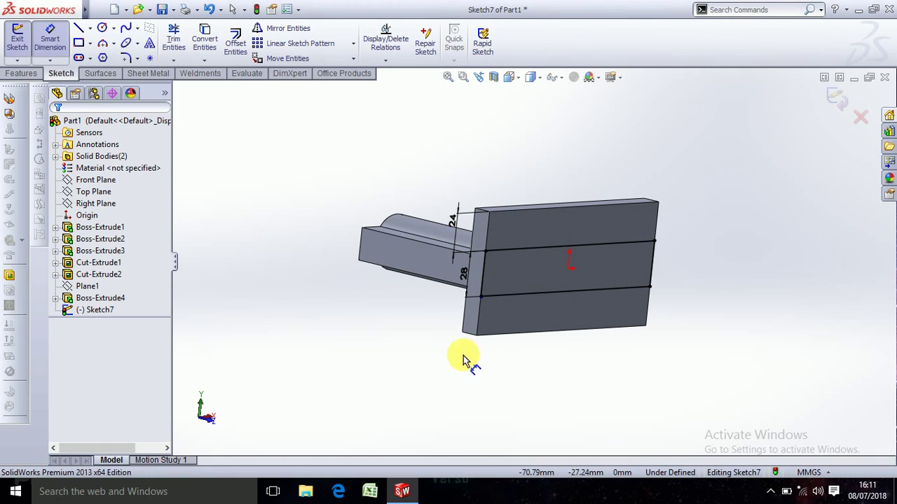
{"action": "key", "text": "Escape"}
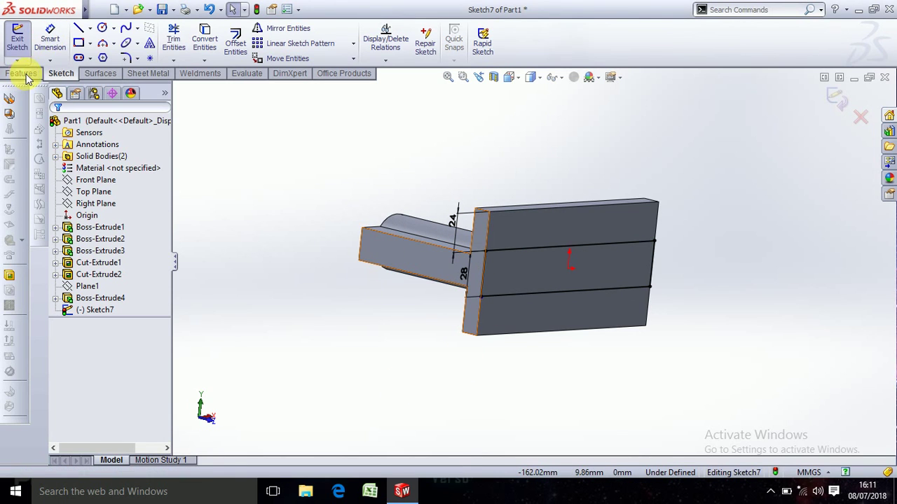
Extrude the strip region as a 12 mm Blind boss, Boss-Extrude5, from the plate.
{"action": "left_click", "coordinate": [23, 73]}
{"action": "left_click", "coordinate": [22, 42]}
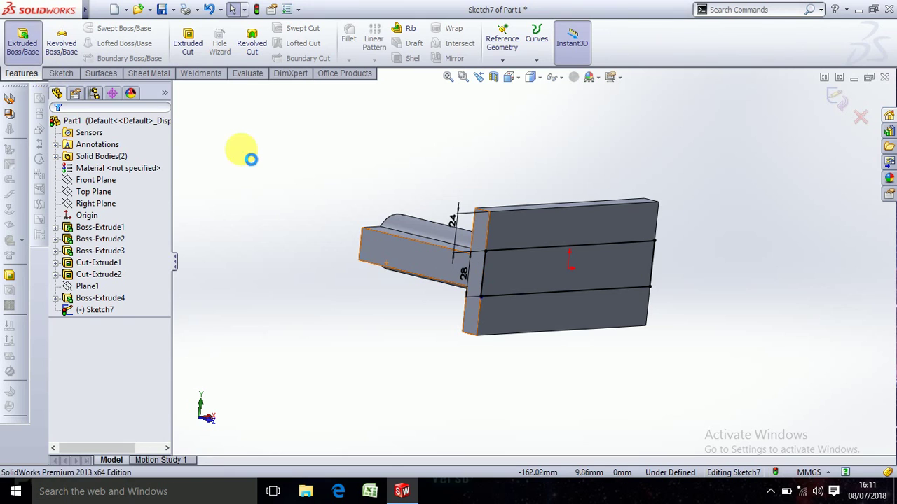
{"action": "left_click", "coordinate": [577, 310]}
{"action": "mouse_move", "coordinate": [576, 310]}
{"action": "middle_mouse_down"}
{"action": "mouse_move", "coordinate": [652, 356]}
{"action": "mouse_move", "coordinate": [606, 279]}
{"action": "middle_mouse_up"}
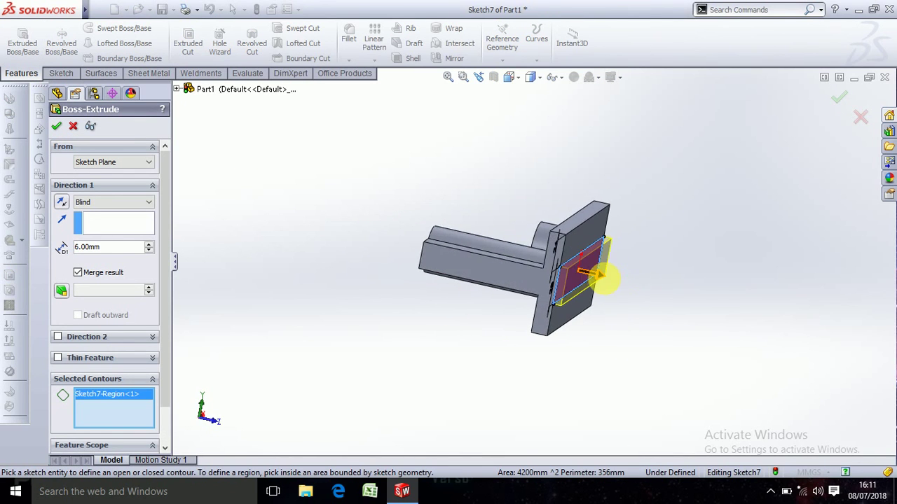
{"action": "left_click_drag", "start_coordinate": [603, 283], "coordinate": [676, 343]}
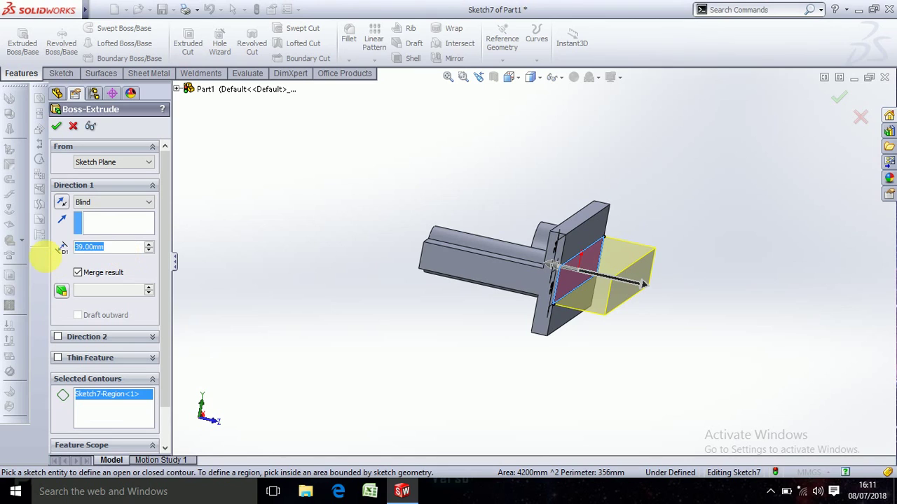
{"action": "type", "text": "12"}
{"action": "key", "text": "Return"}
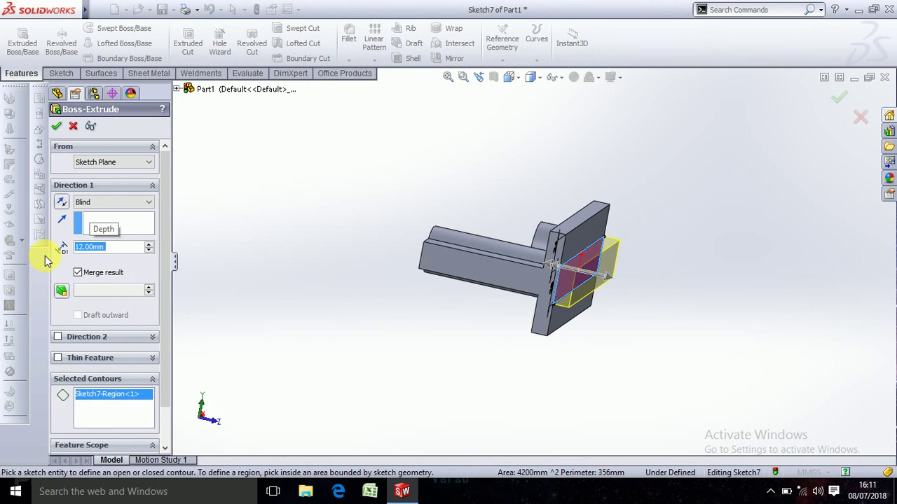
{"action": "left_click", "coordinate": [56, 126]}
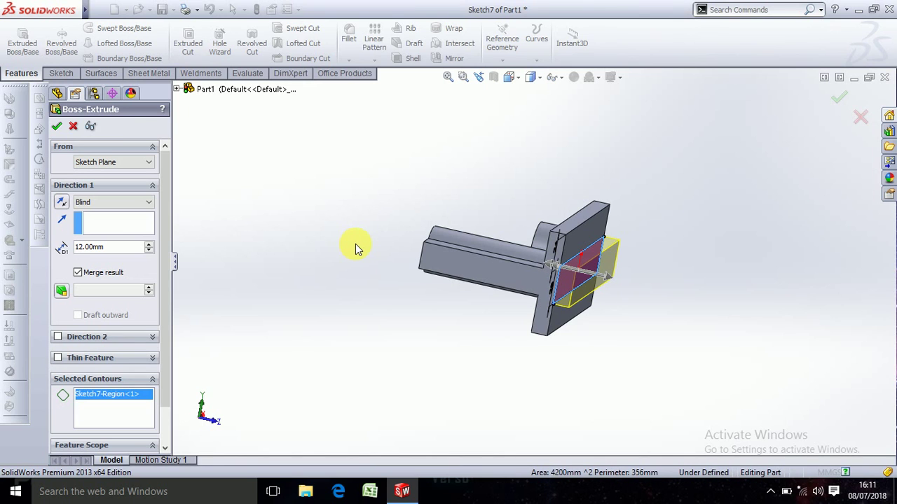
{"action": "middle_click_drag", "start_coordinate": [477, 320], "coordinate": [580, 361]}
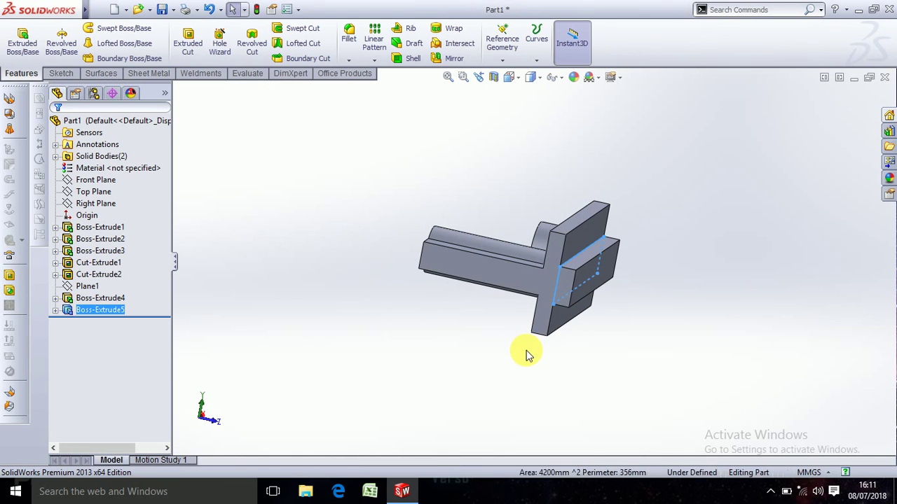
{"action": "left_click", "coordinate": [580, 360]}
{"action": "mouse_move", "coordinate": [749, 363]}
{"action": "middle_mouse_down"}
{"action": "mouse_move", "coordinate": [641, 383]}
{"action": "mouse_move", "coordinate": [596, 357]}
{"action": "mouse_move", "coordinate": [567, 282]}
{"action": "mouse_move", "coordinate": [469, 200]}
{"action": "middle_mouse_up"}
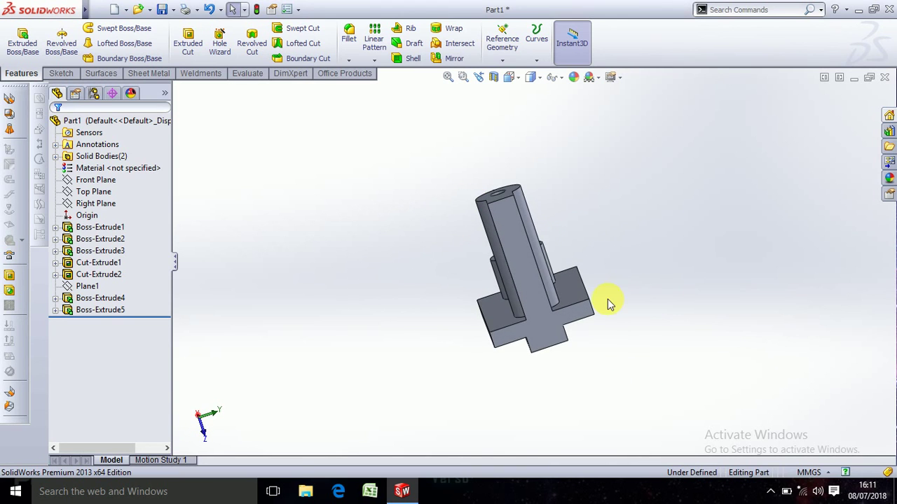
{"action": "mouse_move", "coordinate": [608, 303]}
{"action": "middle_mouse_down"}
{"action": "mouse_move", "coordinate": [626, 292]}
{"action": "mouse_move", "coordinate": [633, 268]}
{"action": "mouse_move", "coordinate": [661, 272]}
{"action": "mouse_move", "coordinate": [747, 244]}
{"action": "mouse_move", "coordinate": [660, 307]}
{"action": "middle_mouse_up"}
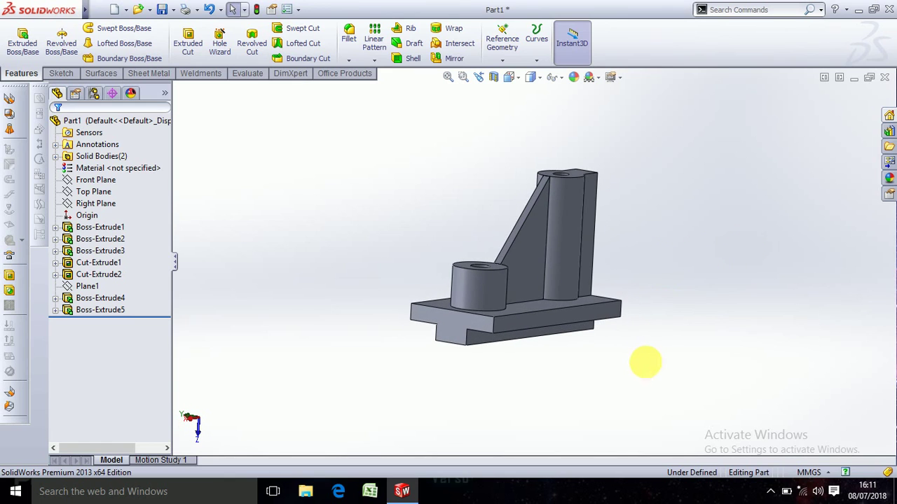
{"action": "middle_click_drag", "start_coordinate": [645, 362], "coordinate": [604, 391]}
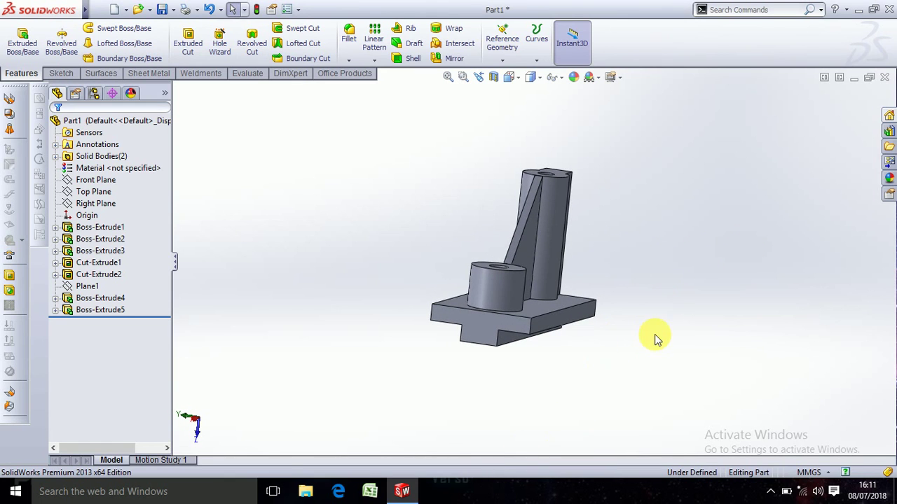
{"action": "mouse_move", "coordinate": [655, 339]}
{"action": "middle_mouse_down"}
{"action": "mouse_move", "coordinate": [641, 349]}
{"action": "mouse_move", "coordinate": [607, 326]}
{"action": "middle_mouse_up"}
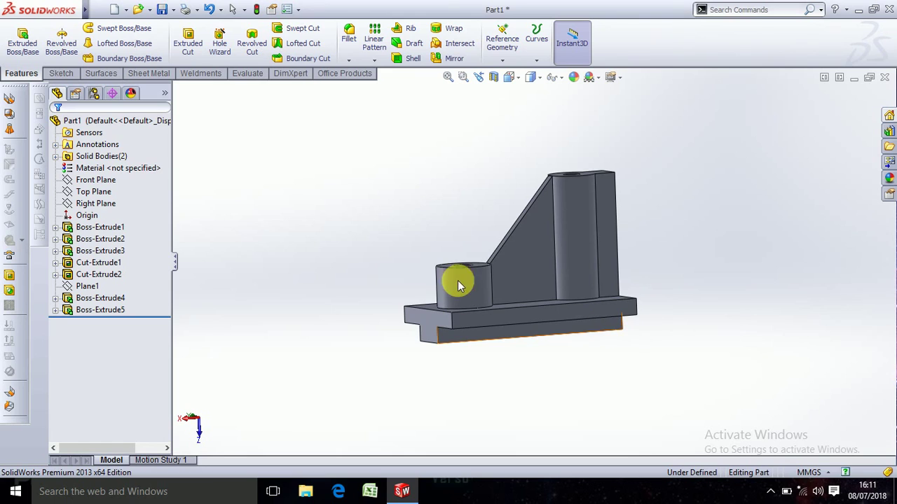
Drag the polished steel appearance from Metal > Steel onto the whole bracket part.
{"action": "left_click", "coordinate": [135, 122]}
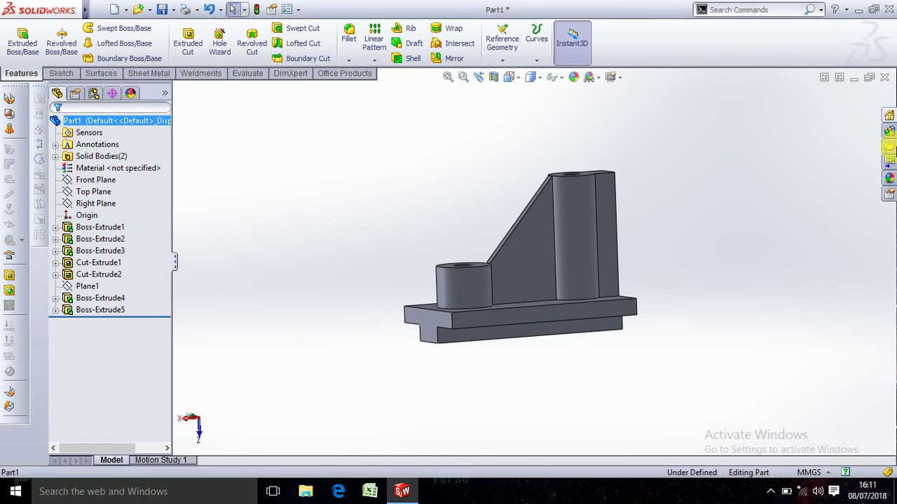
{"action": "left_click", "coordinate": [889, 178]}
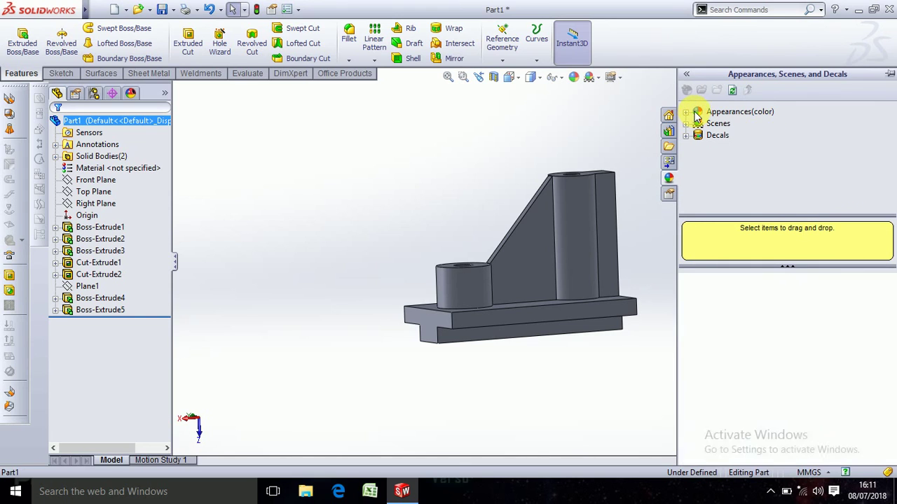
{"action": "left_click", "coordinate": [687, 112]}
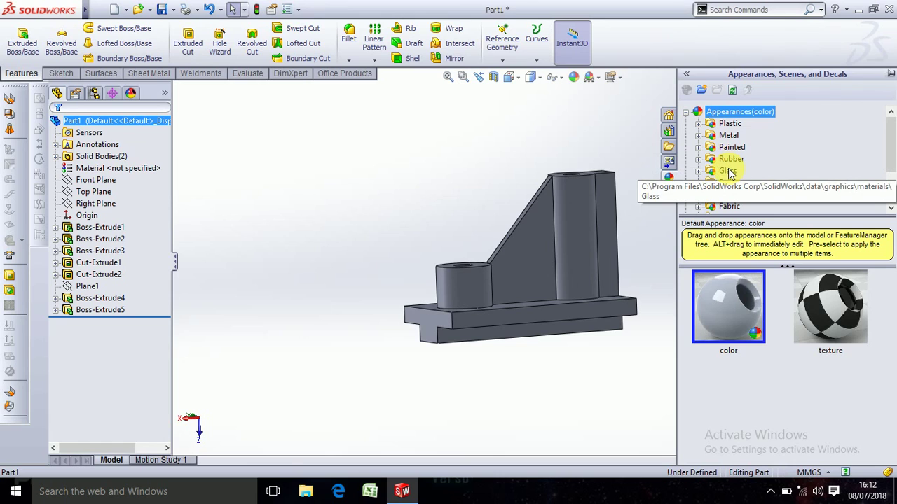
{"action": "scroll", "coordinate": [725, 168], "scroll_direction": "down", "scroll_amount": 1}
{"action": "scroll", "coordinate": [722, 167], "scroll_direction": "up", "scroll_amount": 1}
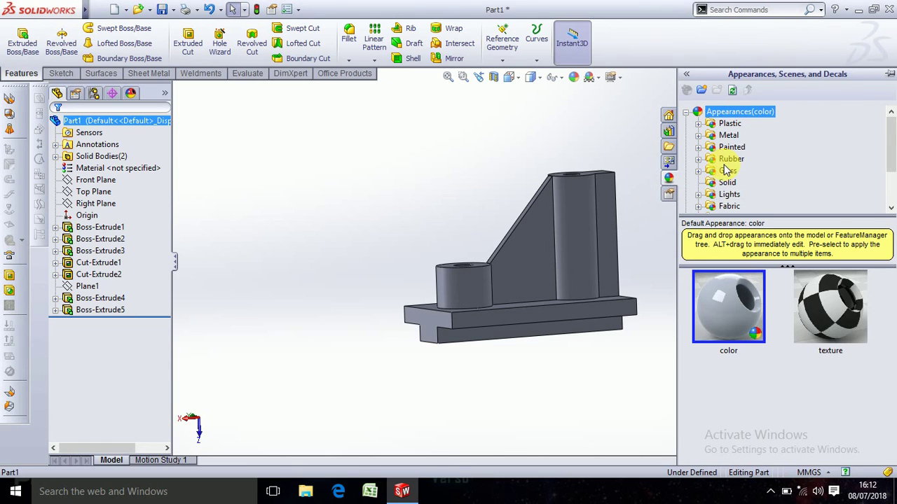
{"action": "left_click", "coordinate": [729, 125]}
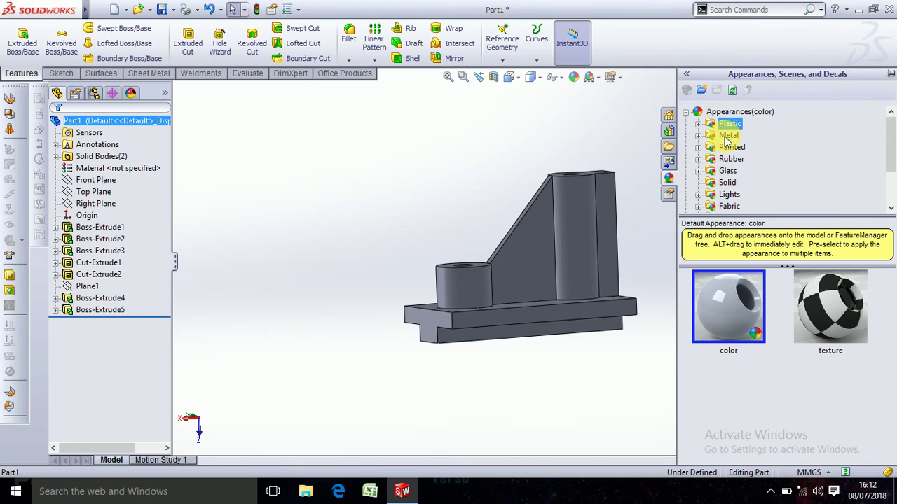
{"action": "left_click", "coordinate": [708, 138]}
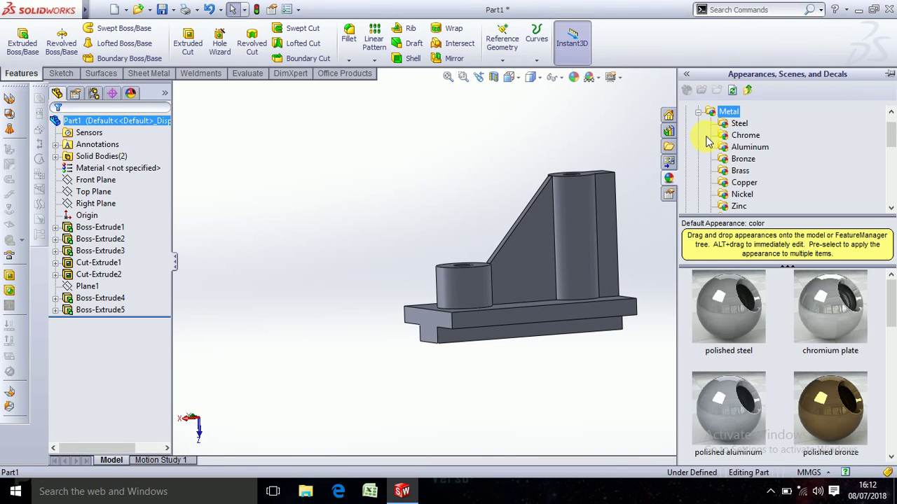
{"action": "left_click", "coordinate": [736, 121]}
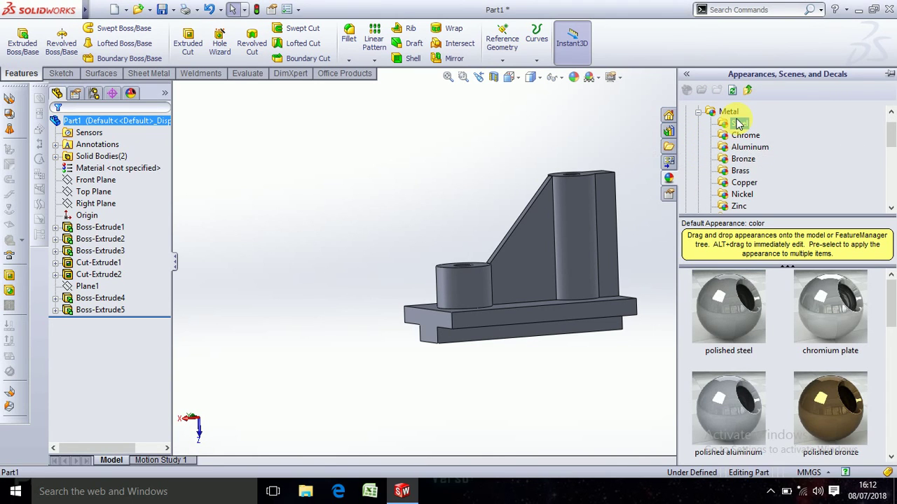
{"action": "left_click_drag", "start_coordinate": [736, 312], "coordinate": [509, 378]}
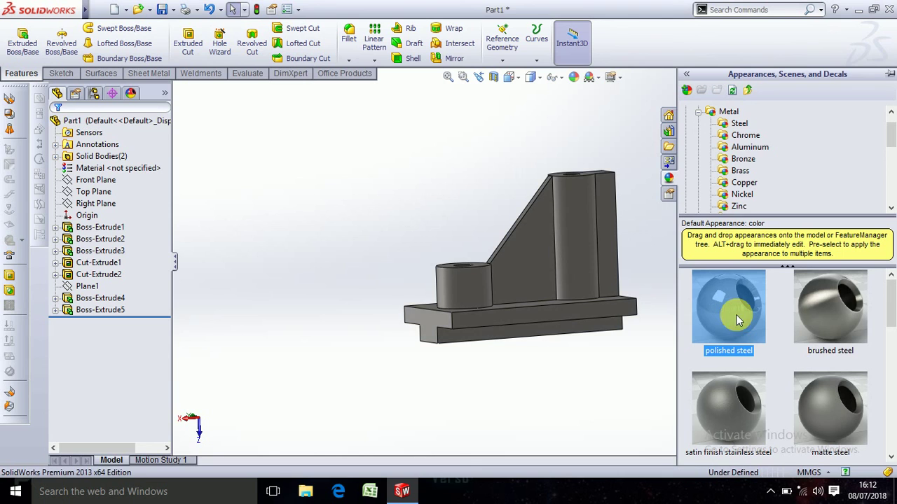
{"action": "mouse_move", "coordinate": [509, 379]}
{"action": "middle_mouse_down"}
{"action": "mouse_move", "coordinate": [656, 405]}
{"action": "mouse_move", "coordinate": [640, 410]}
{"action": "mouse_move", "coordinate": [579, 394]}
{"action": "mouse_move", "coordinate": [561, 374]}
{"action": "mouse_move", "coordinate": [546, 397]}
{"action": "mouse_move", "coordinate": [555, 358]}
{"action": "mouse_move", "coordinate": [593, 420]}
{"action": "mouse_move", "coordinate": [575, 417]}
{"action": "mouse_move", "coordinate": [547, 400]}
{"action": "mouse_move", "coordinate": [551, 356]}
{"action": "middle_mouse_up"}
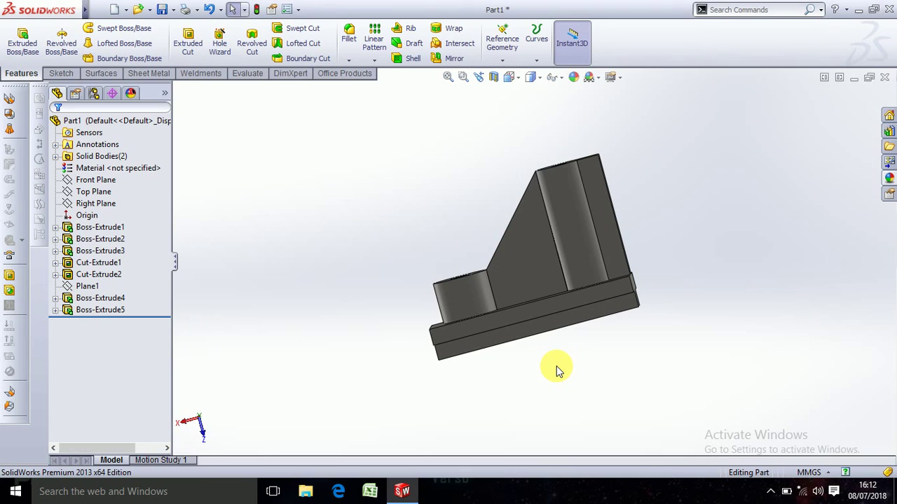